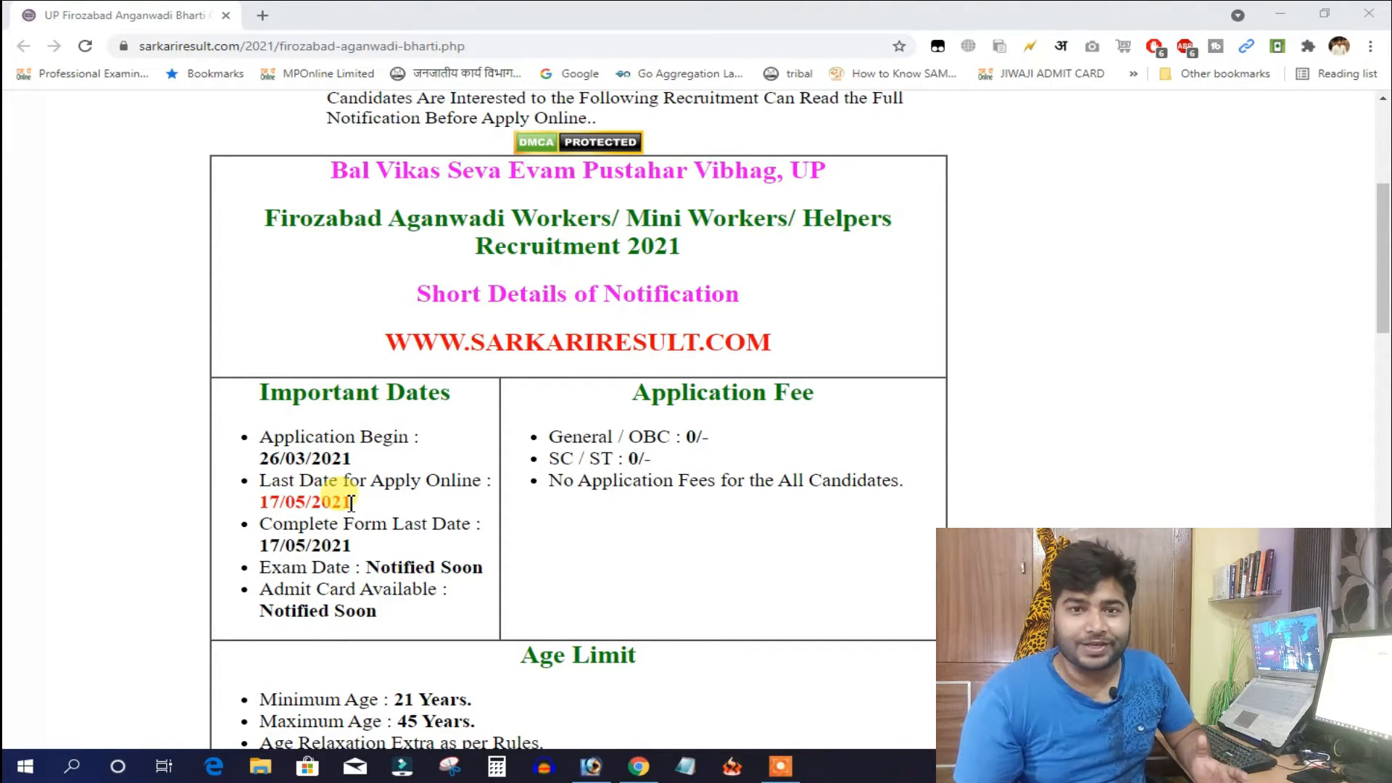
Review the Age Limit and Vacancy Details, then open the Bal Vikas Apply Online link in a new tab
scroll(482, 471, "down", 1)
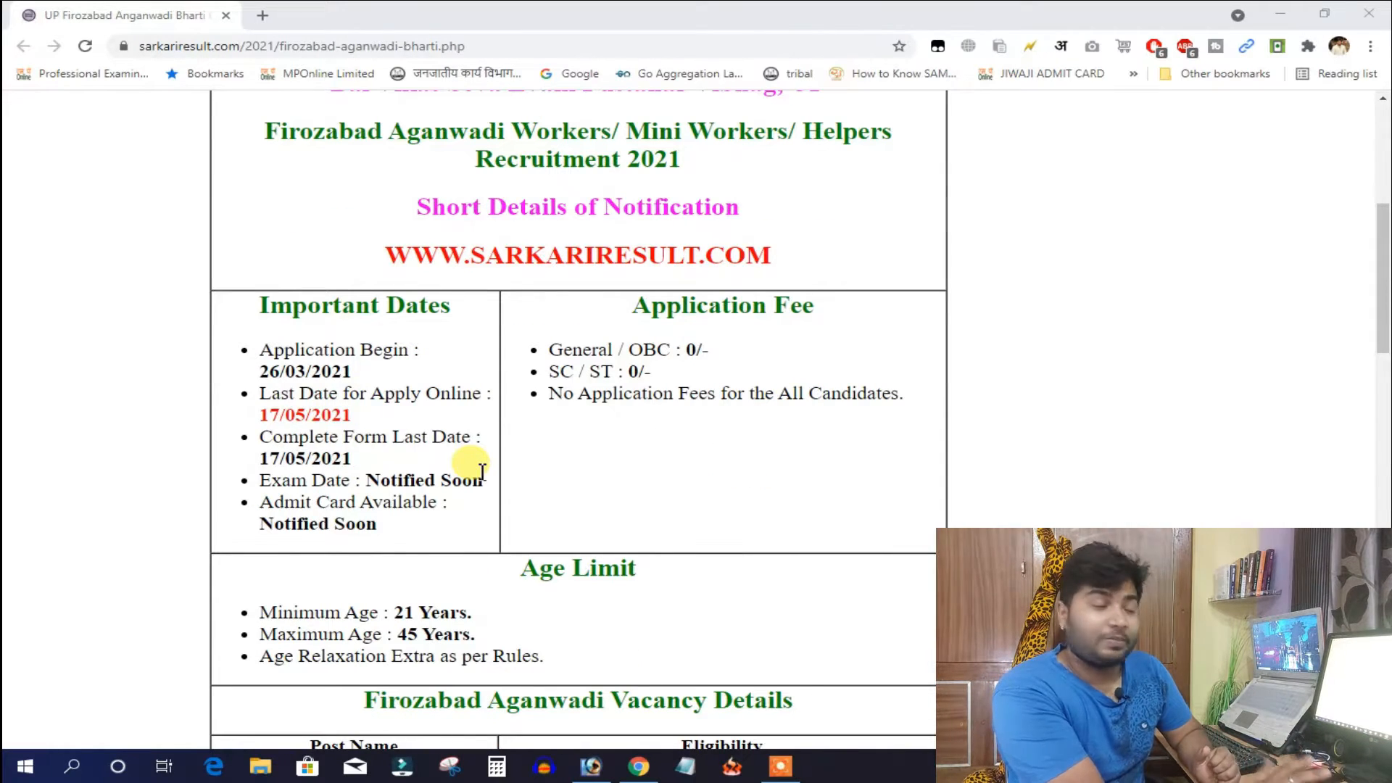
scroll(482, 471, "down", 1)
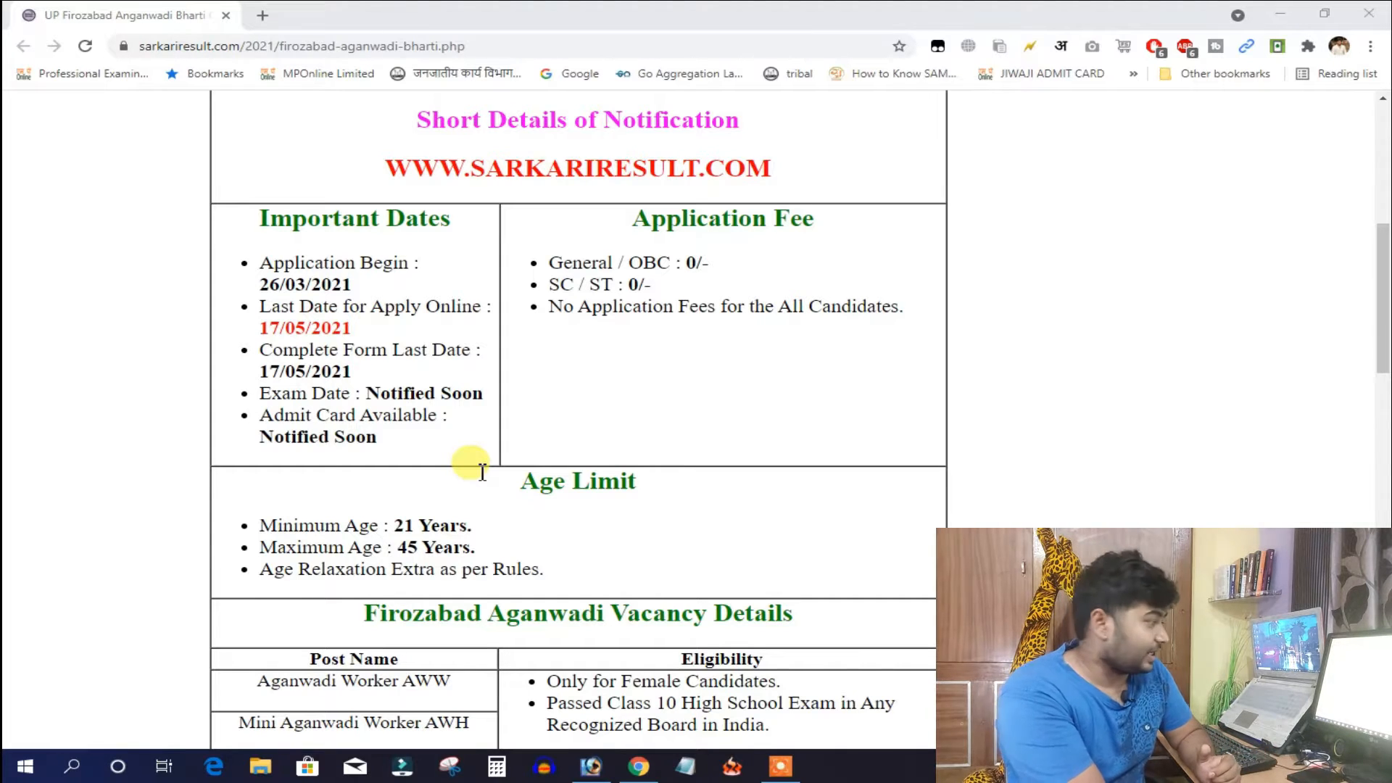
scroll(482, 471, "down", 1)
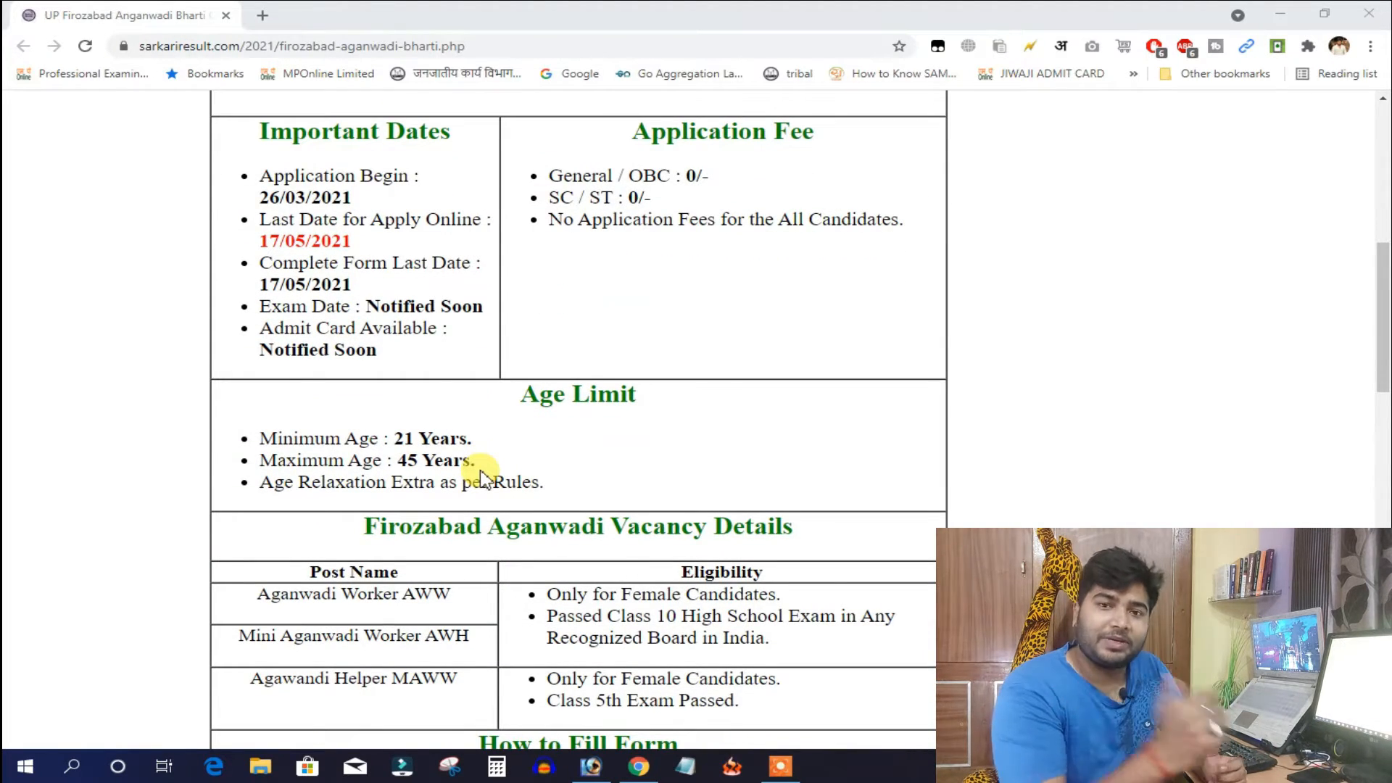
scroll(551, 326, "up", 1)
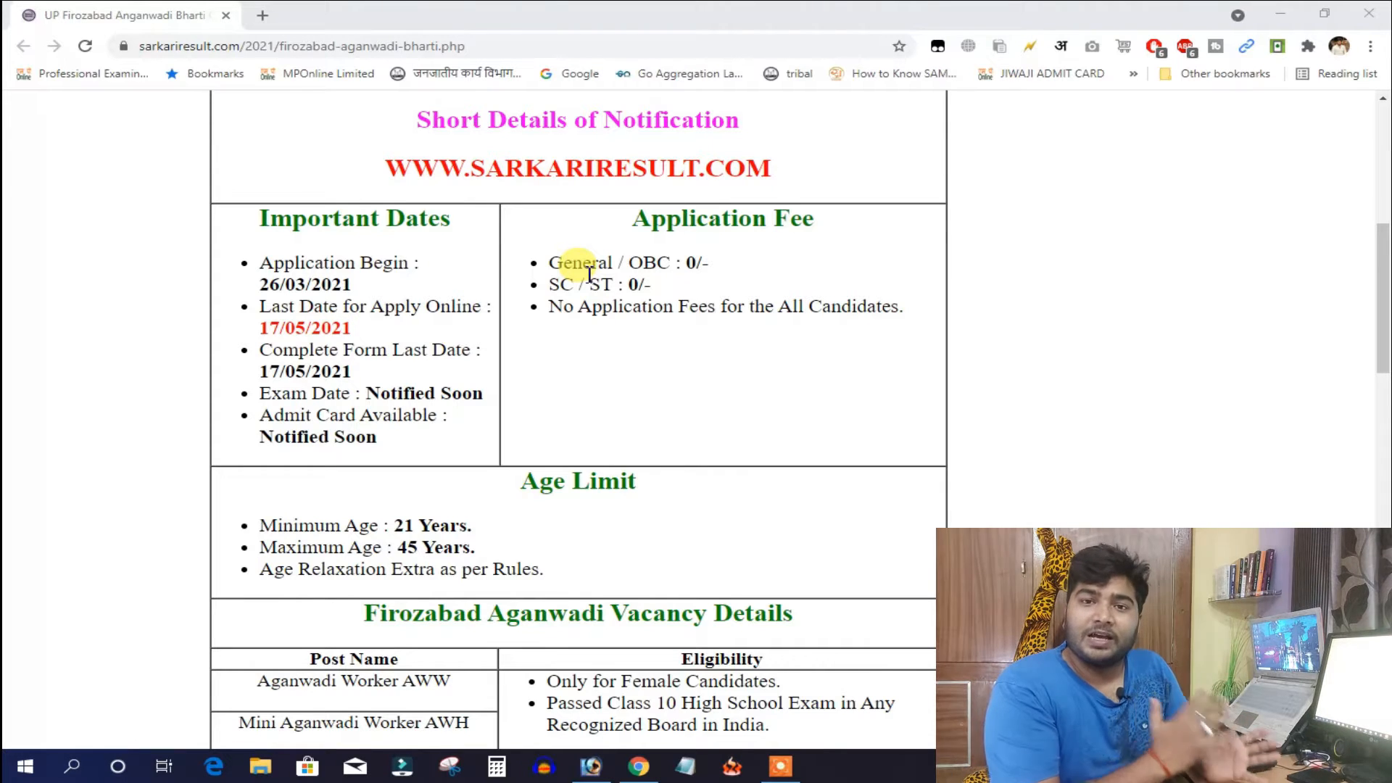
scroll(257, 348, "down", 4)
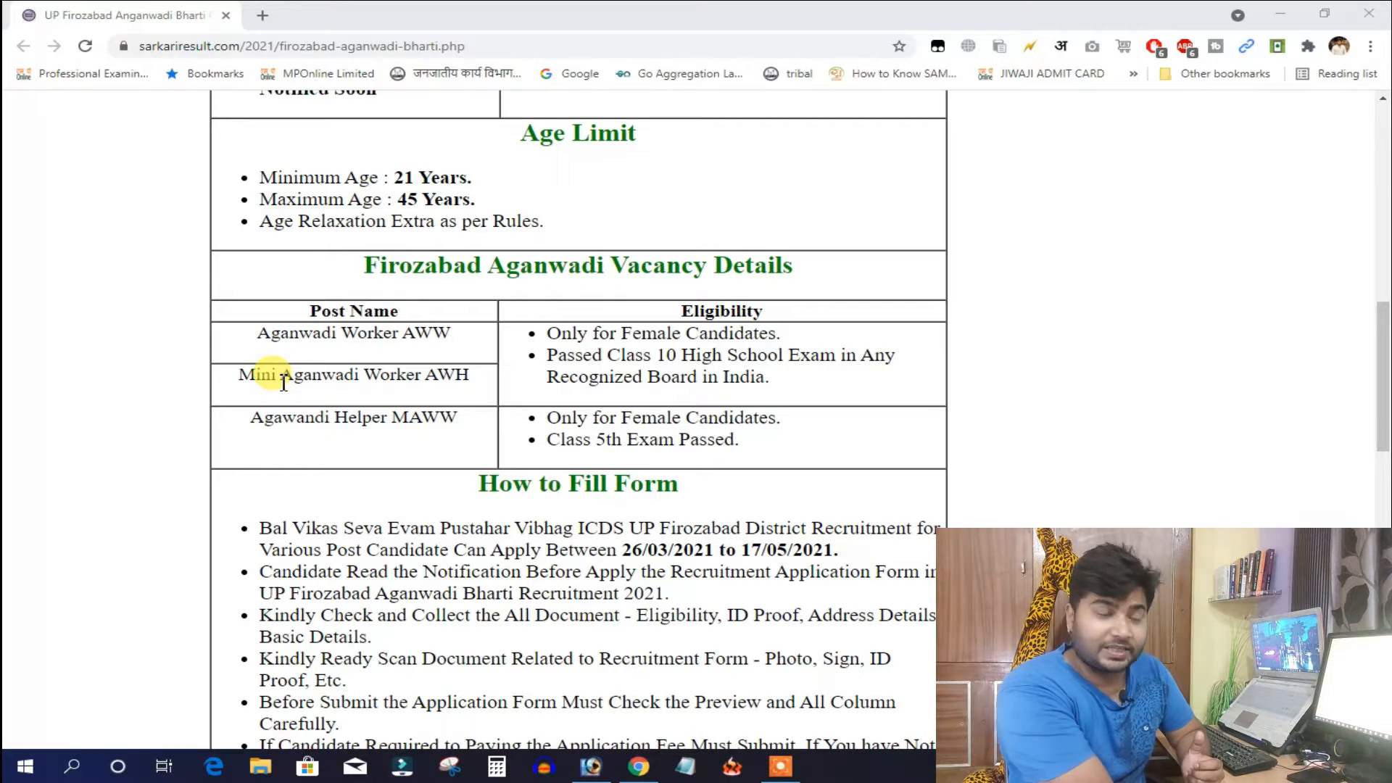
scroll(325, 390, "up", 3)
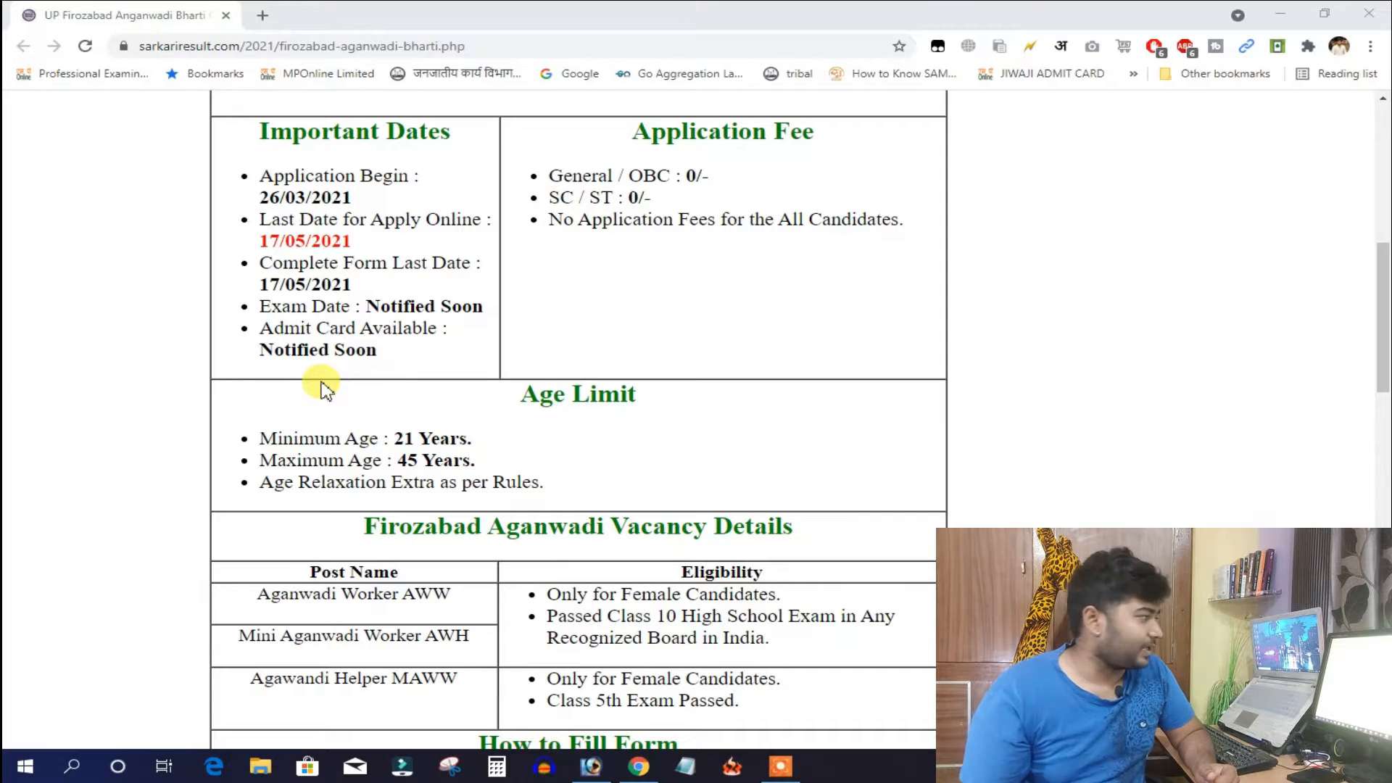
scroll(674, 377, "down", 2)
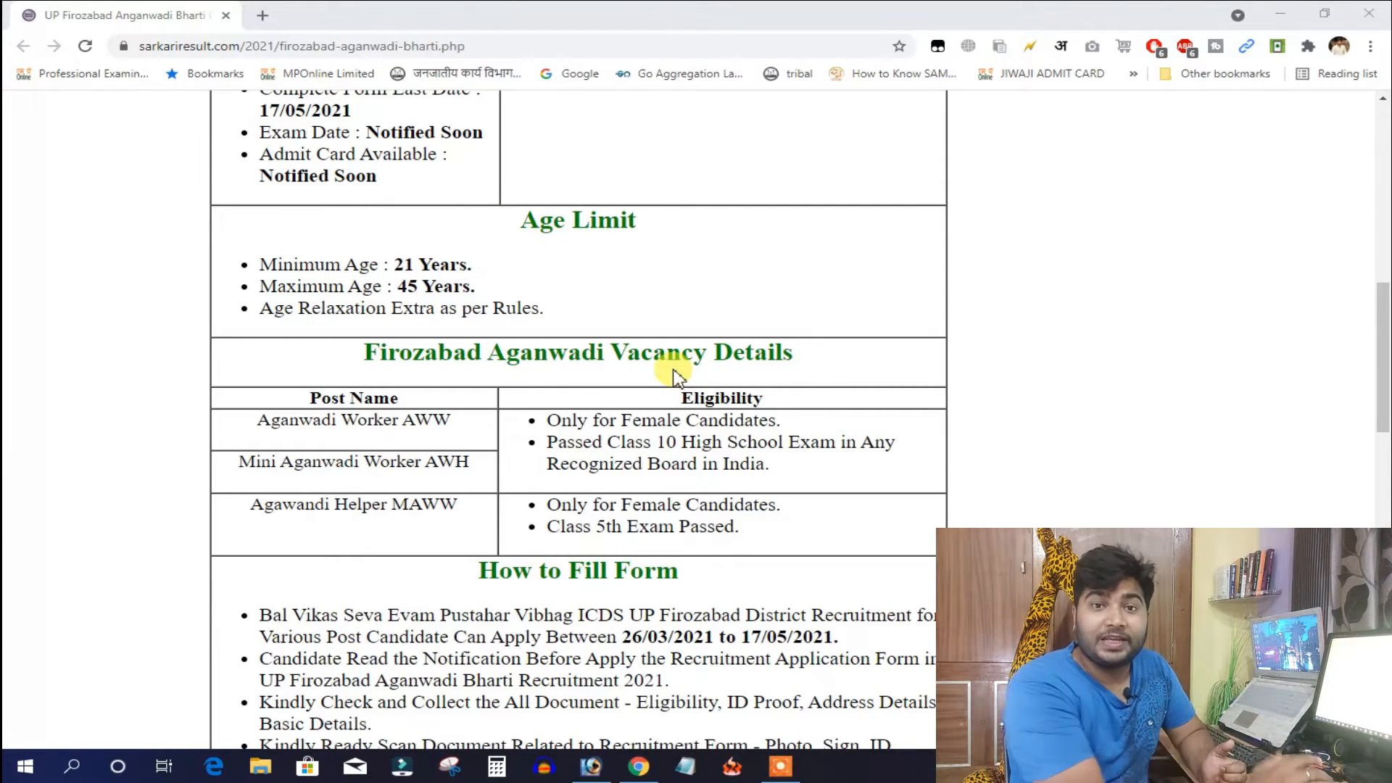
left_click(721, 444)
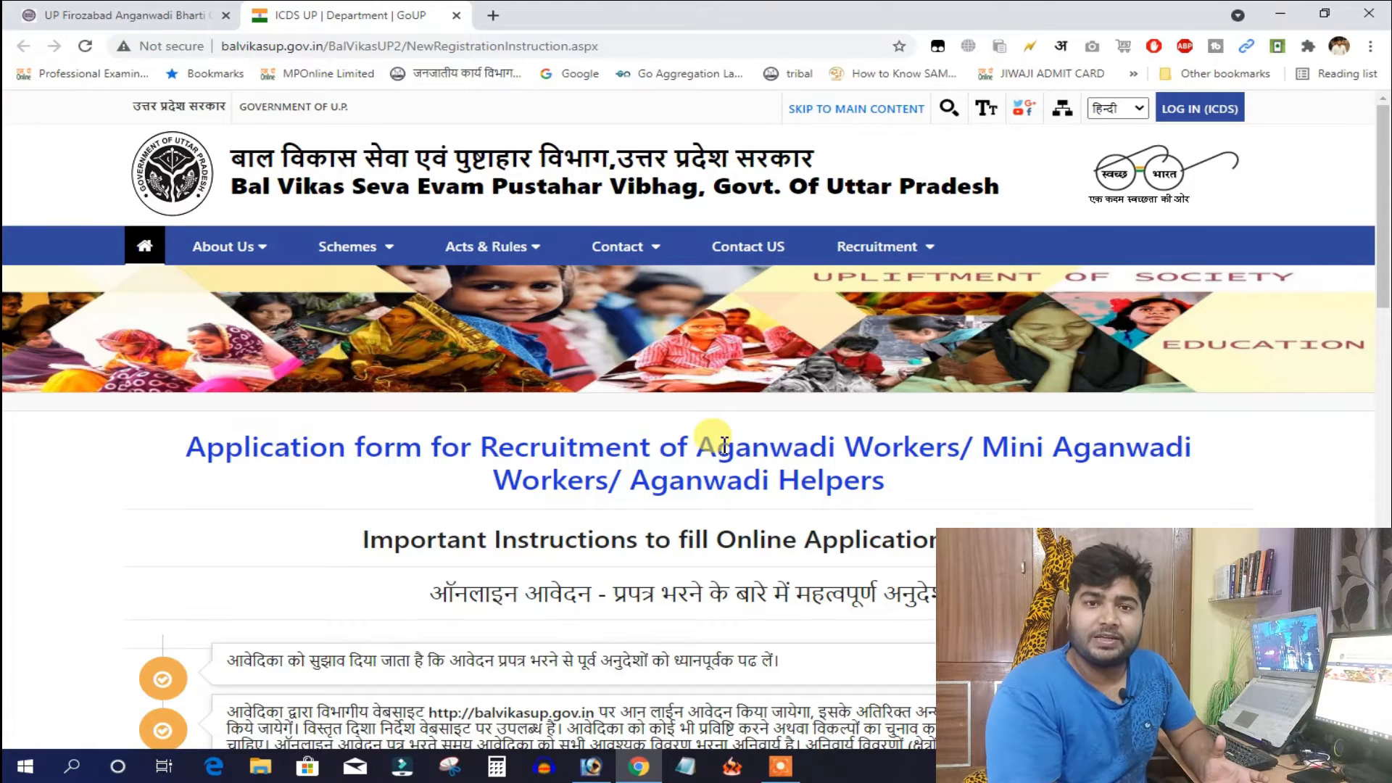
Read through the Important Instructions list and agree with YES
scroll(724, 443, "down", 6)
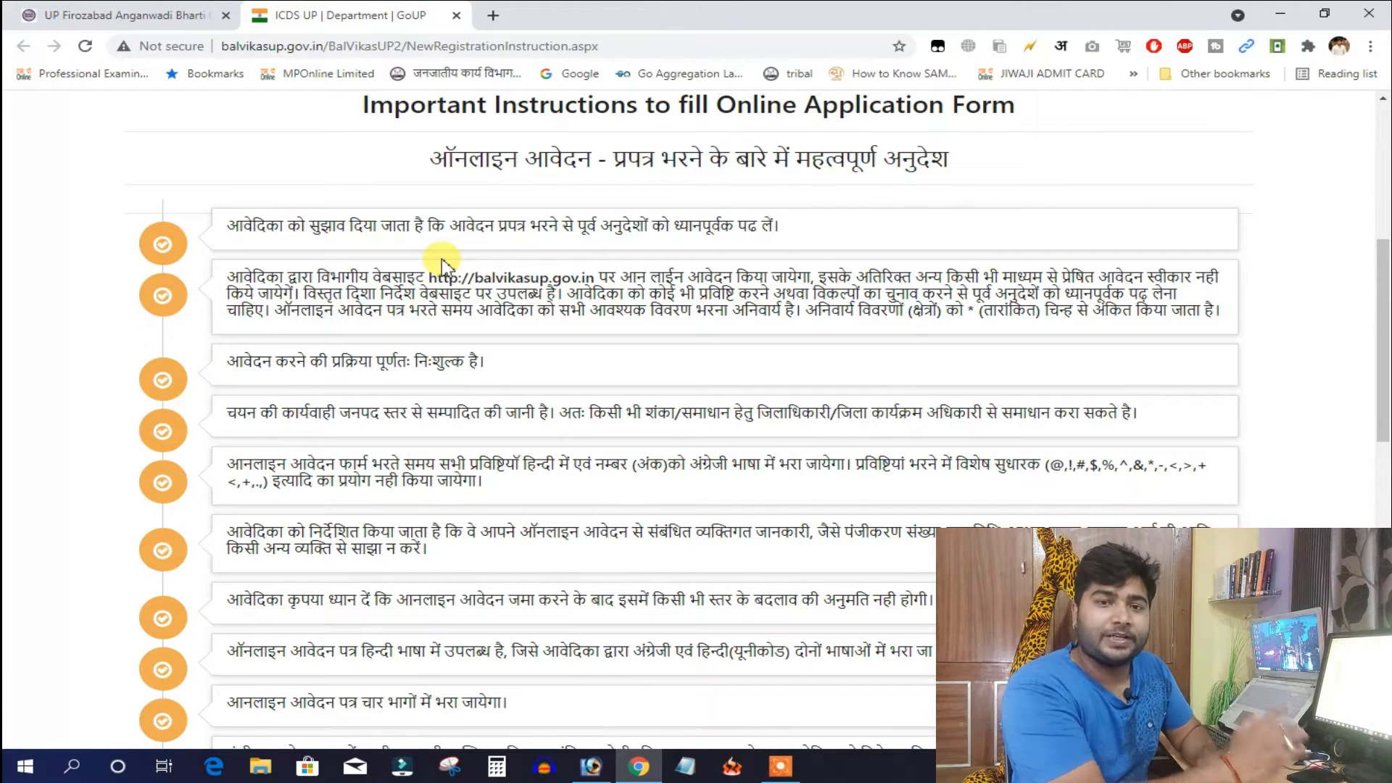
scroll(564, 427, "down", 10)
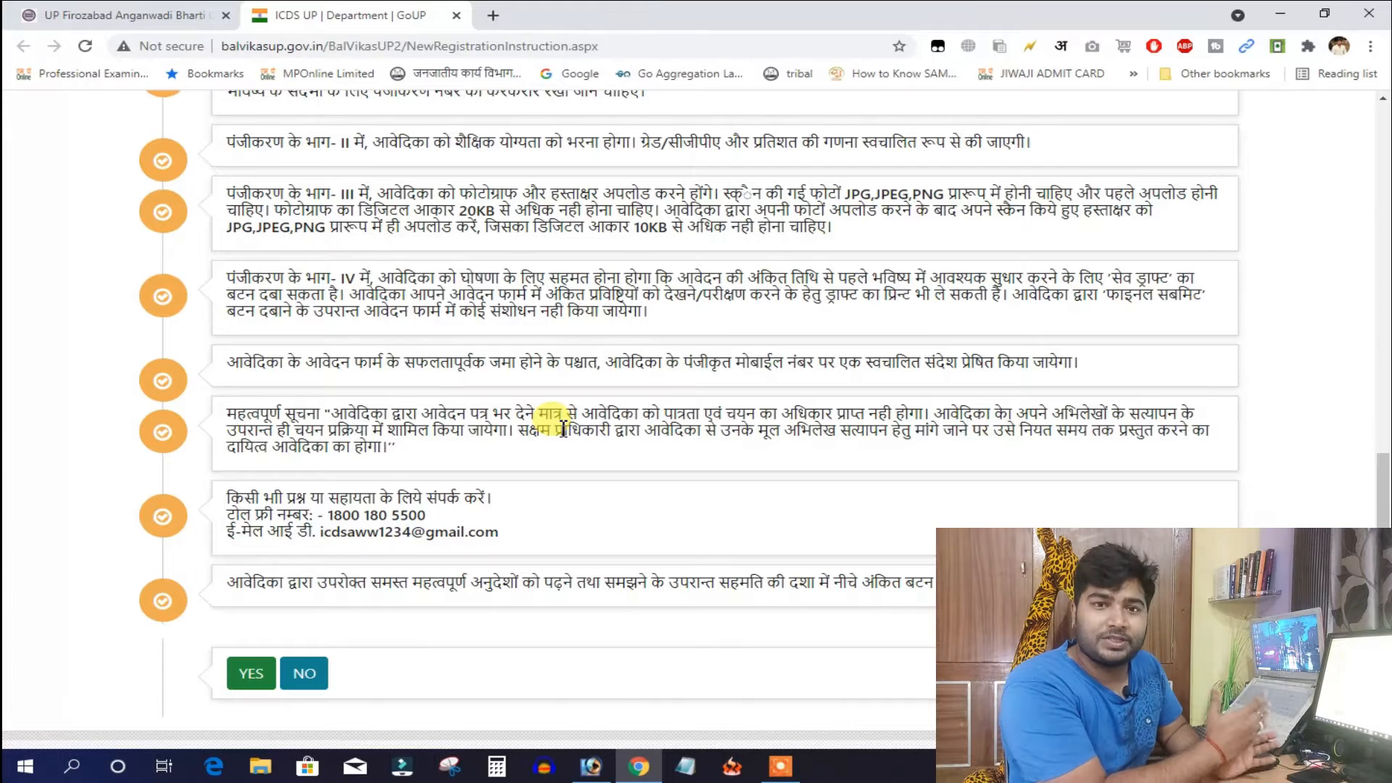
scroll(450, 561, "down", 2)
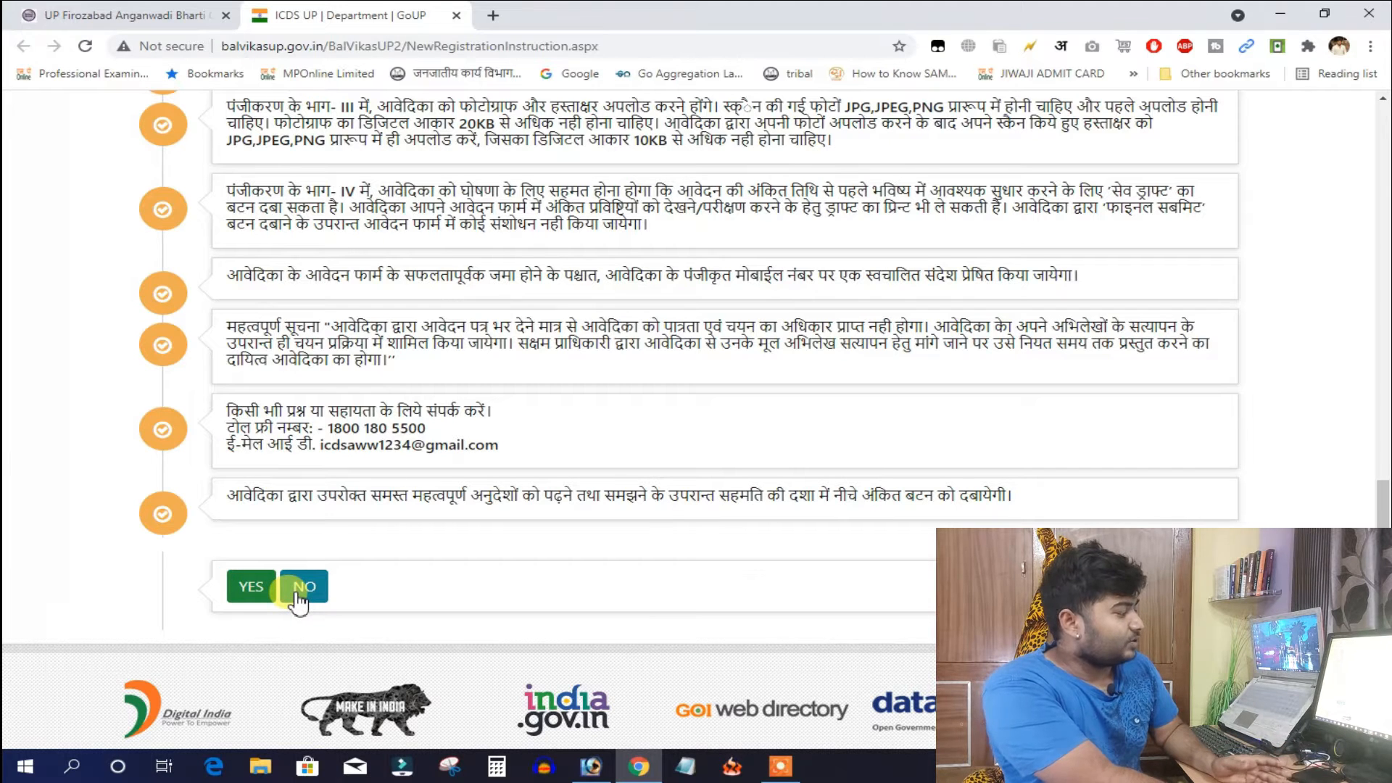
left_click(244, 584)
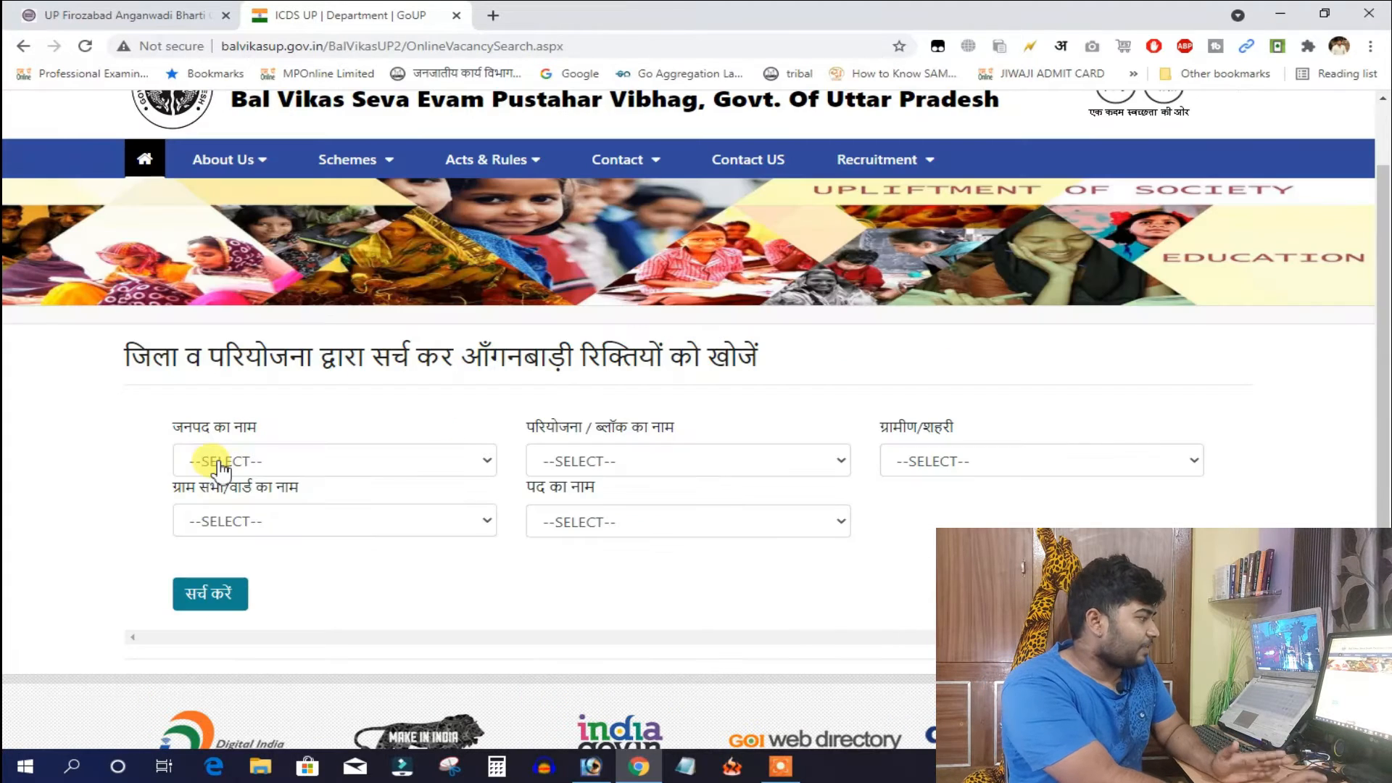
Filter vacancies by district FIROZABAD, area type ग्रामीण and village Sengai
left_click(248, 460)
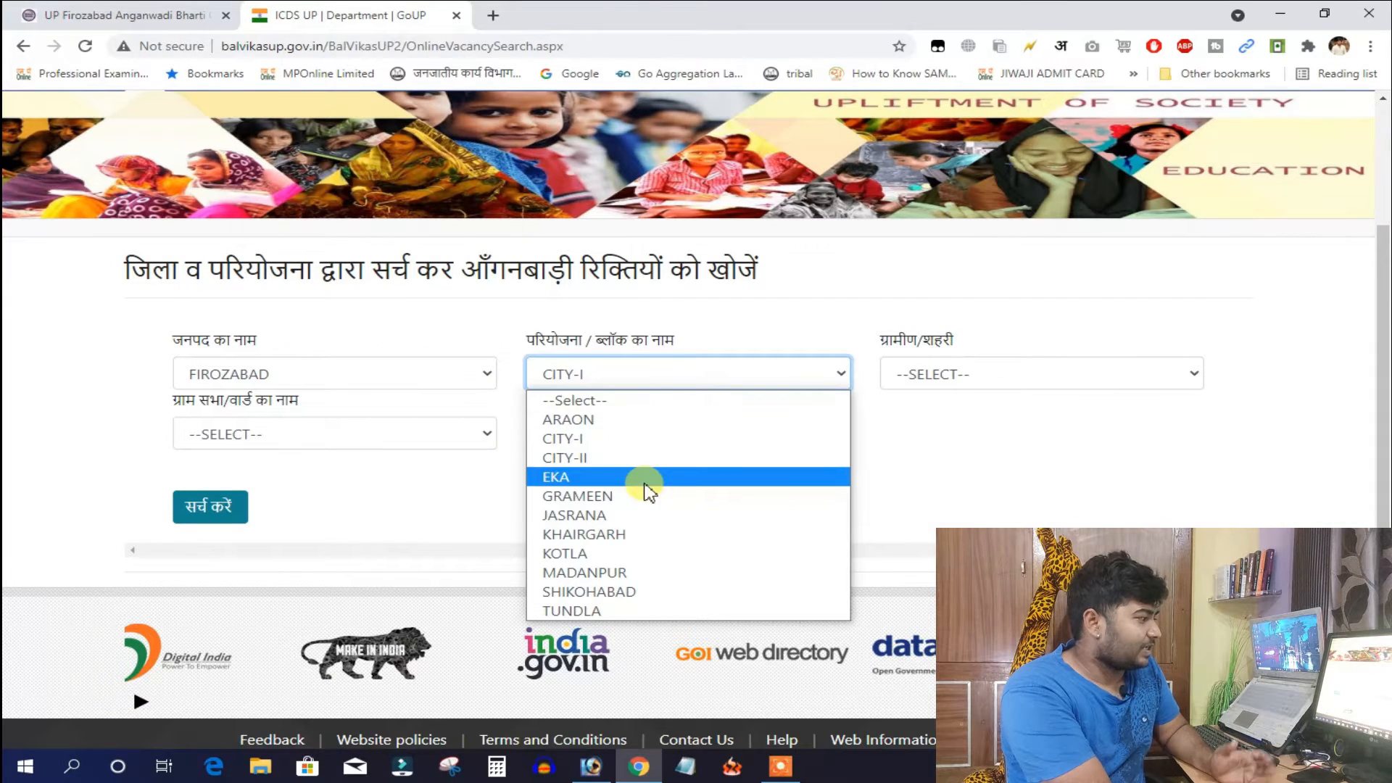
left_click(950, 373)
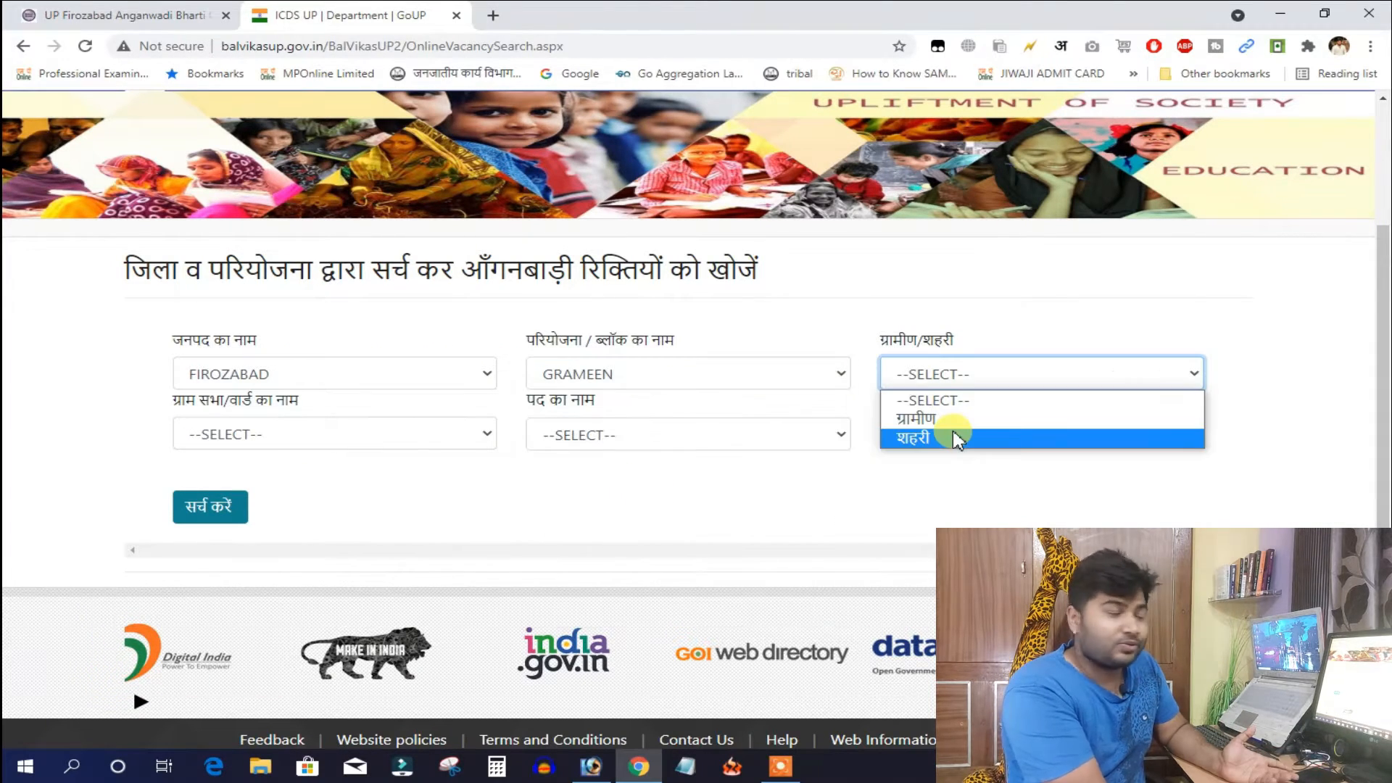
left_click(935, 419)
left_click(986, 370)
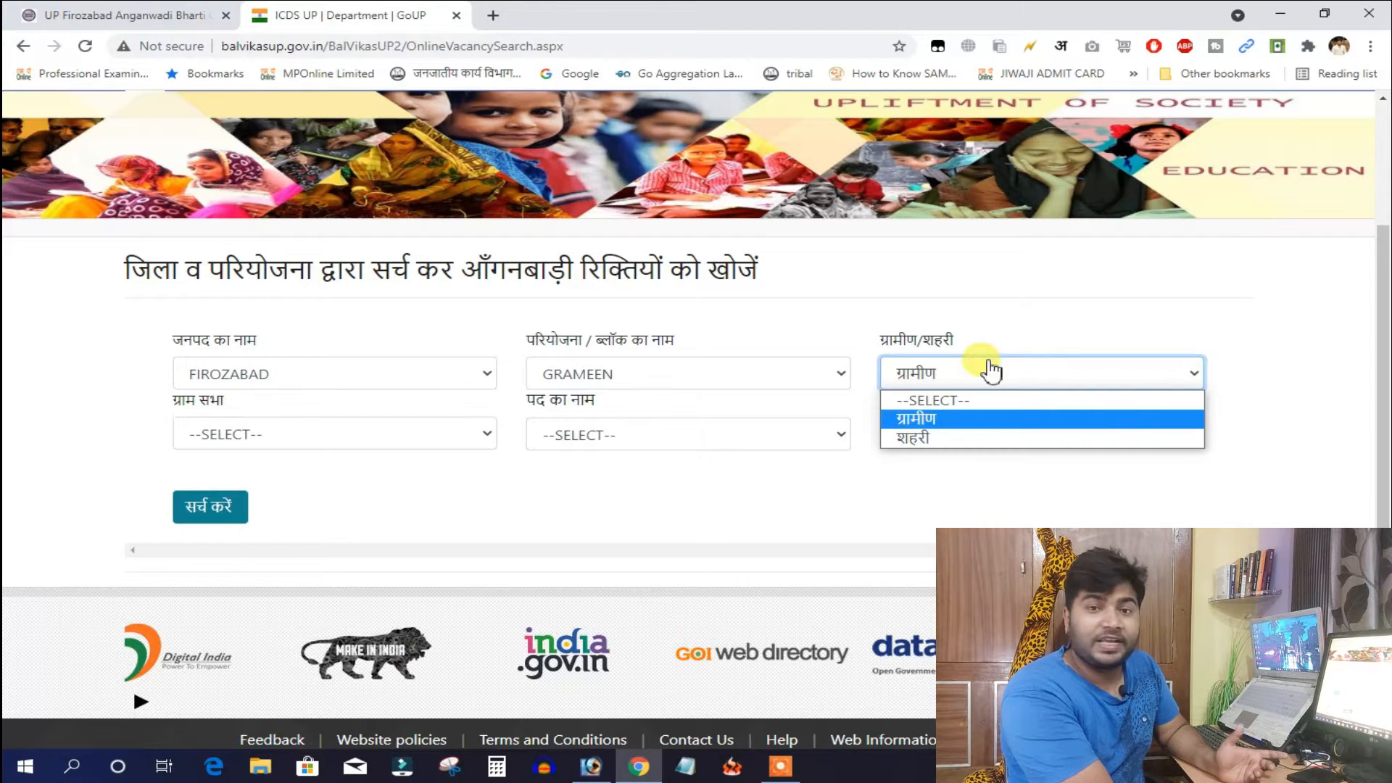
left_click(978, 418)
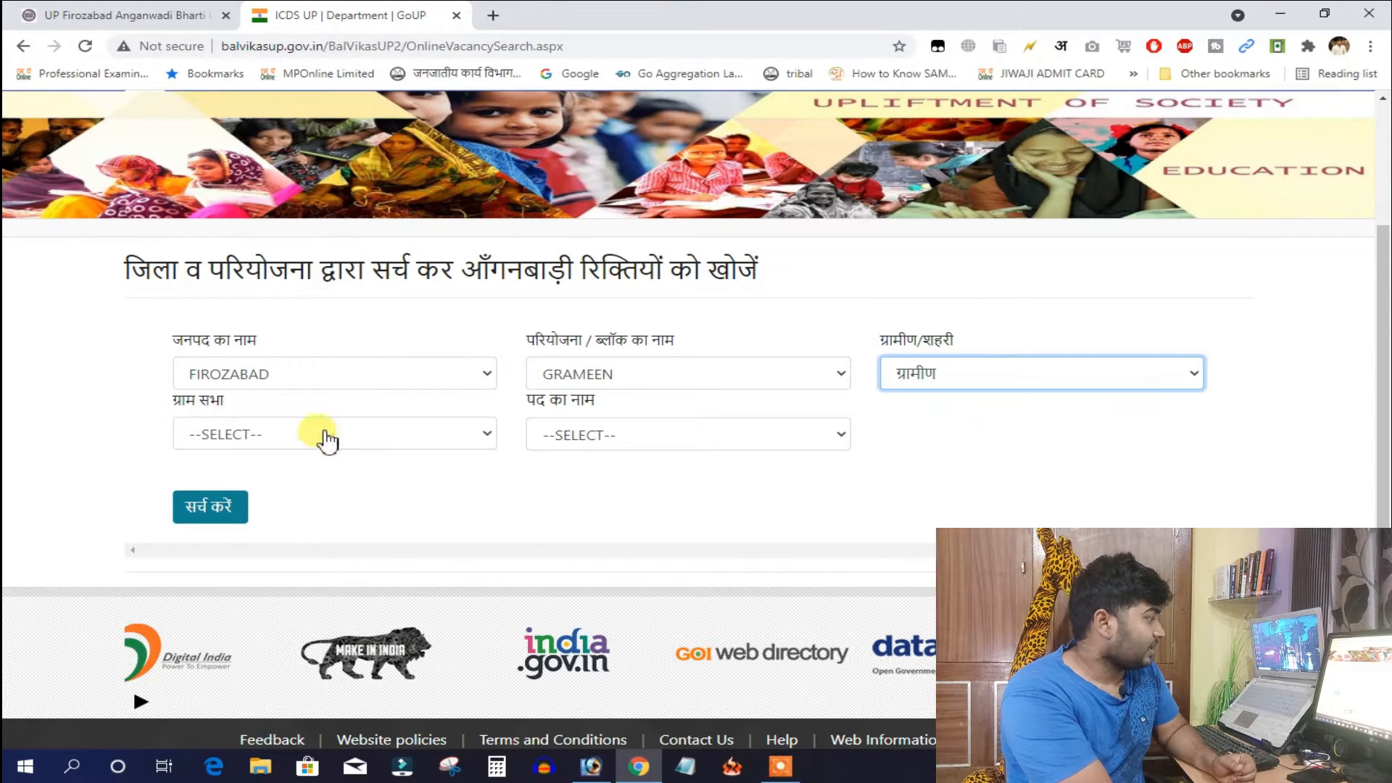
left_click(260, 435)
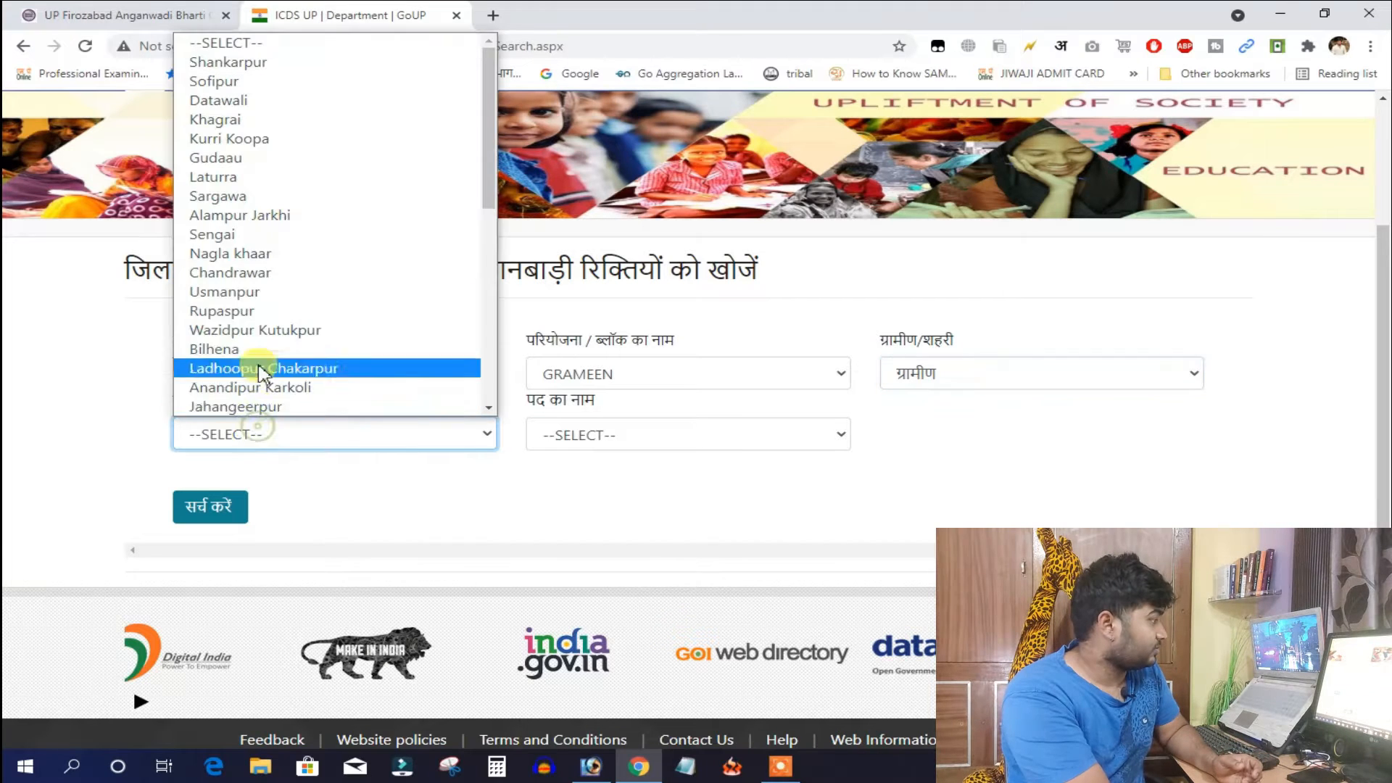
left_click(269, 236)
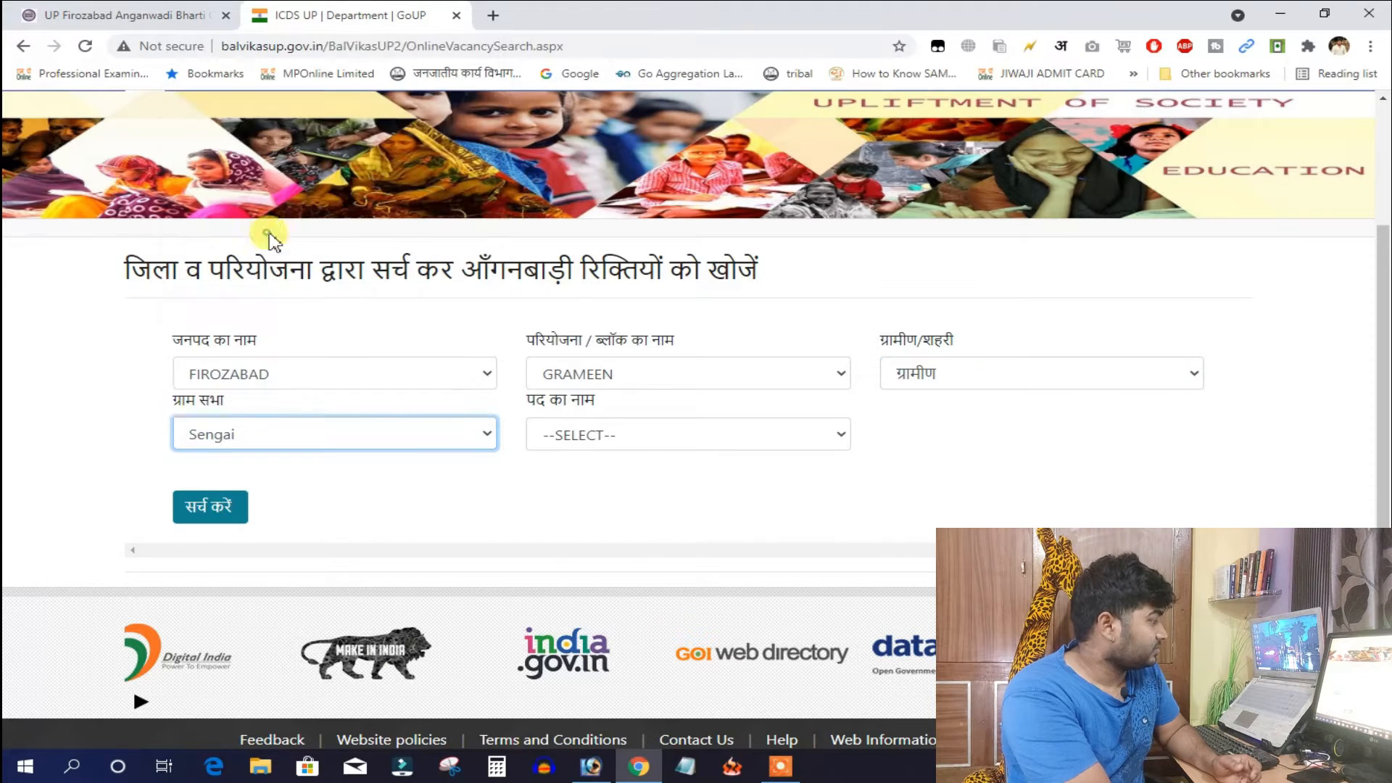
Set the post to आंगनबाड़ी सहायिका and run the vacancy search
left_click(638, 435)
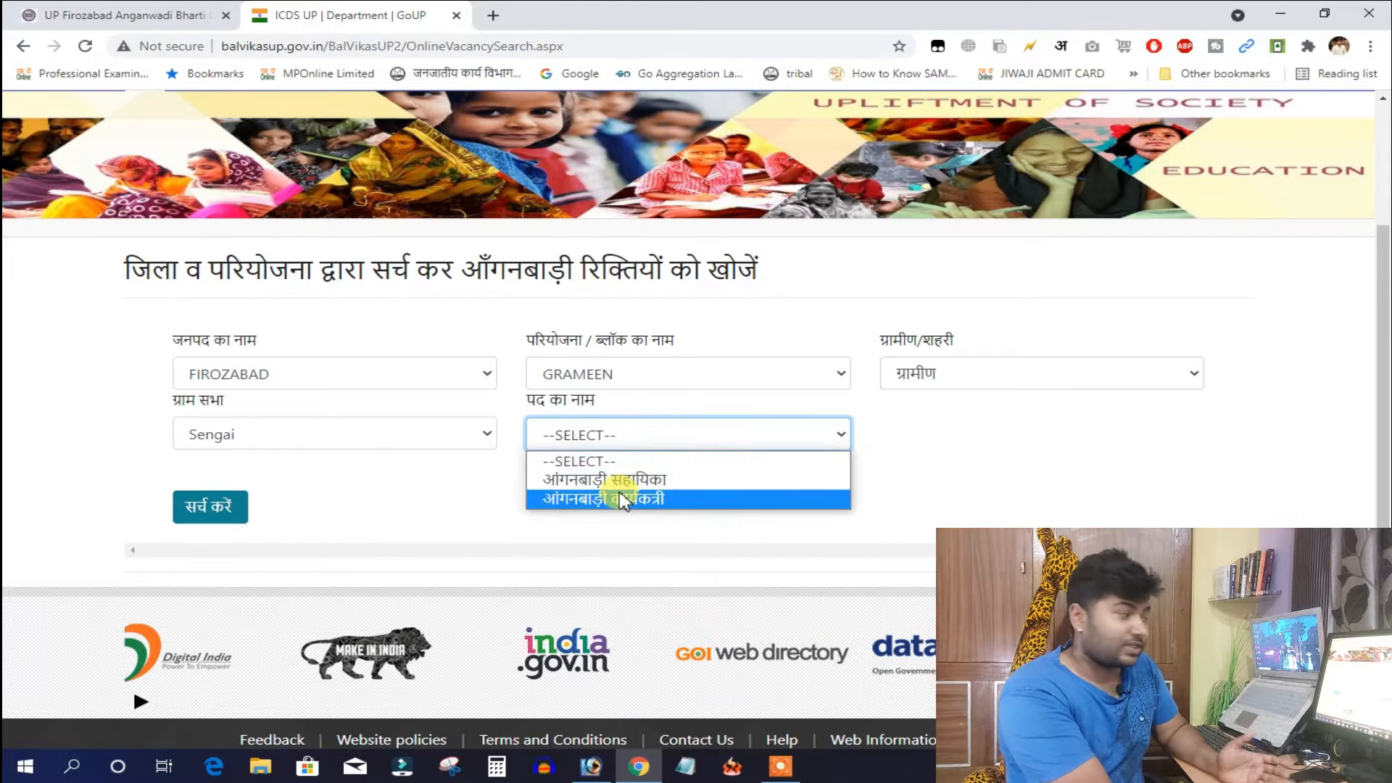
left_click(670, 498)
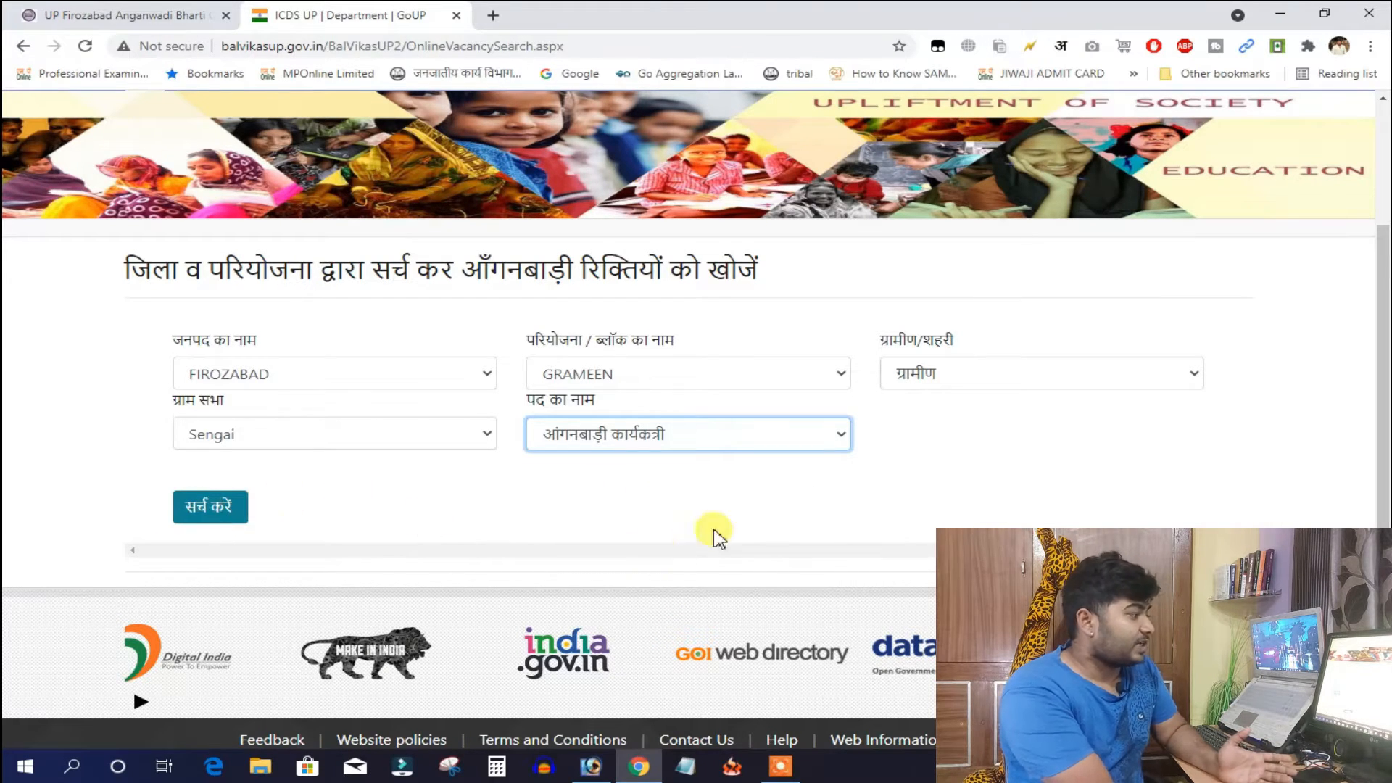
left_click(708, 435)
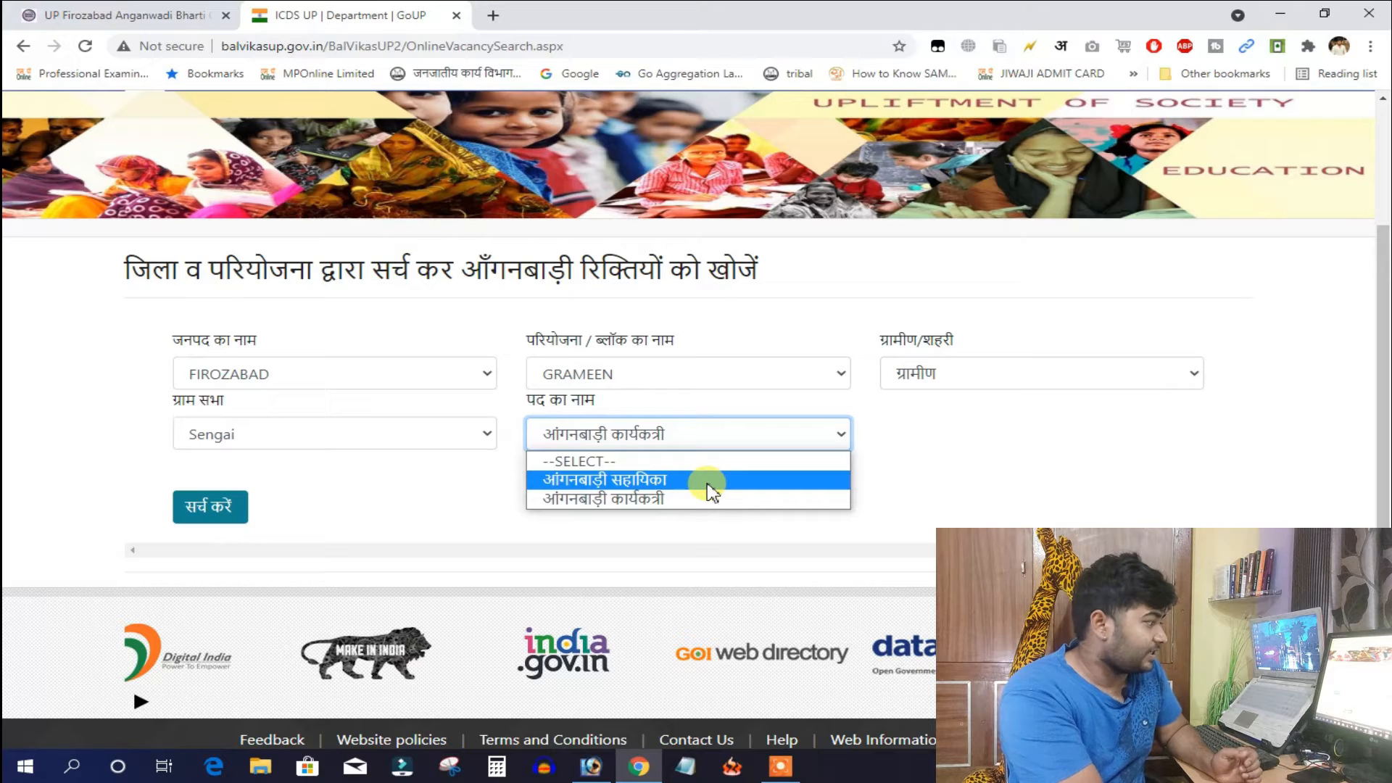
left_click(707, 482)
left_click(210, 506)
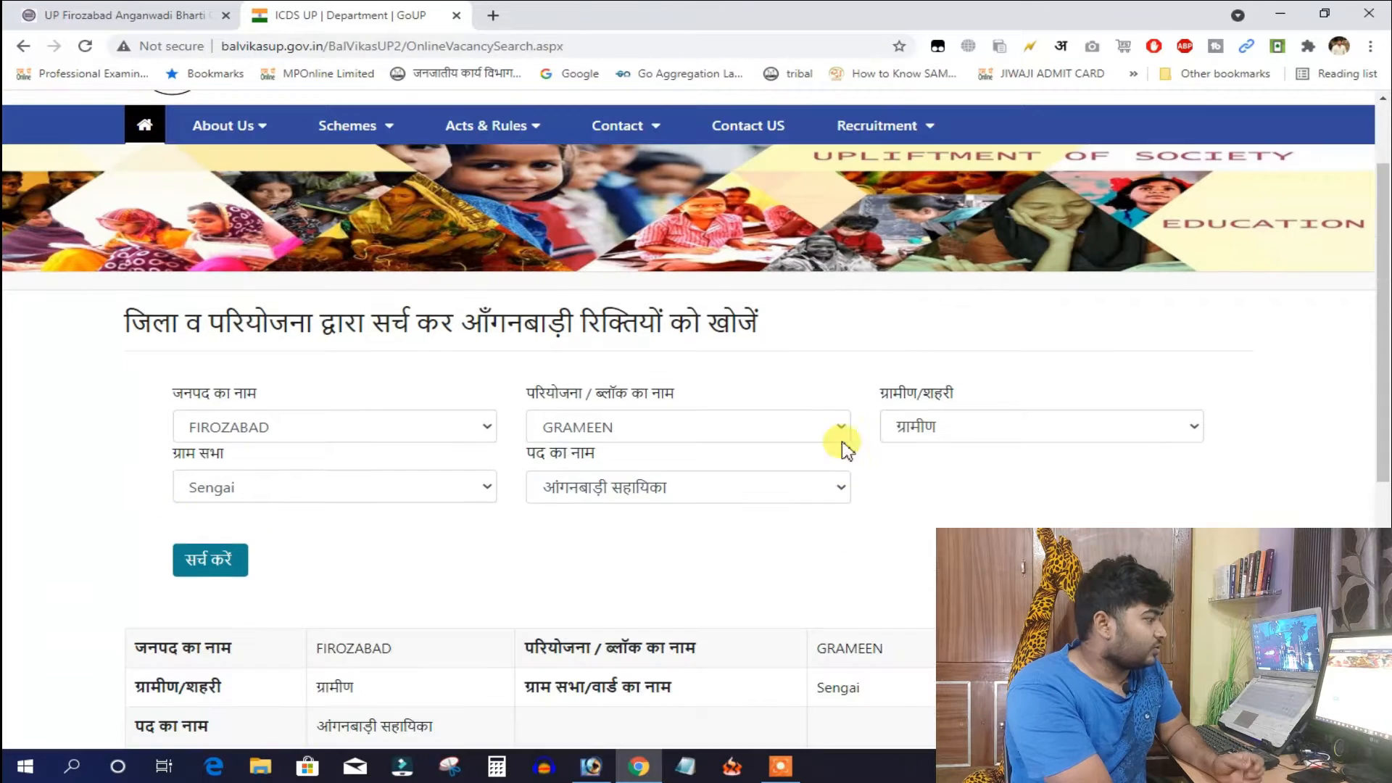
Apply for the Roopvas helper vacancy, verify the mobile OTP, and open the vacant-centre list
scroll(875, 473, "down", 1)
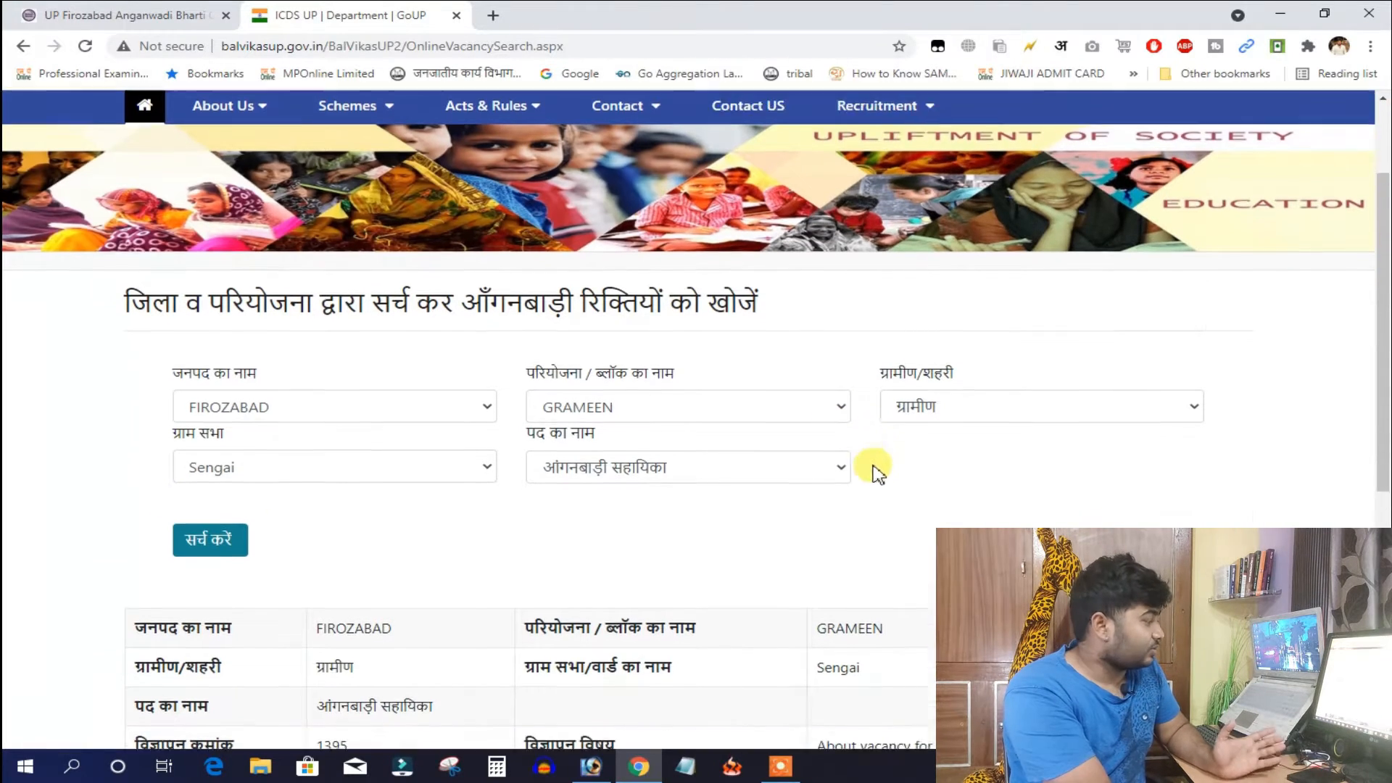
scroll(875, 472, "down", 2)
scroll(863, 487, "down", 3)
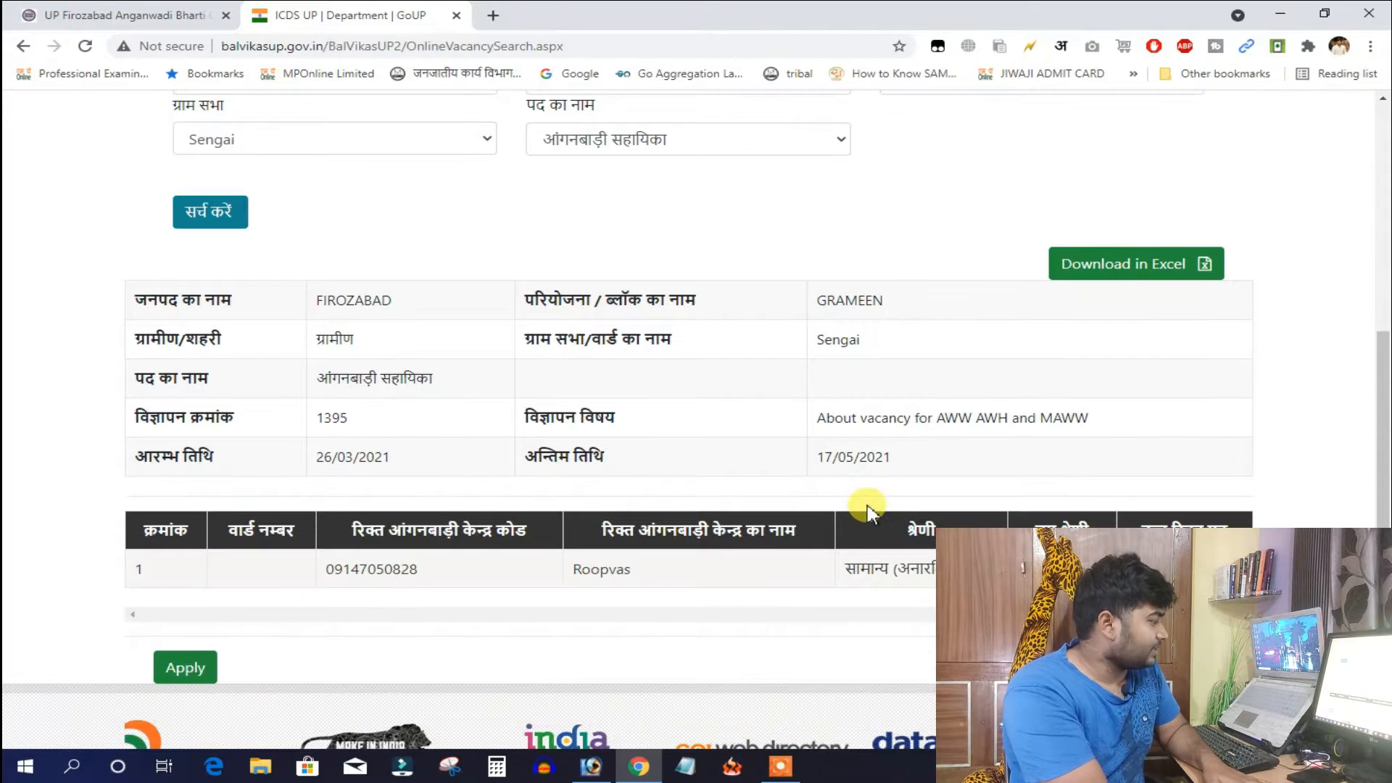
left_click(190, 580)
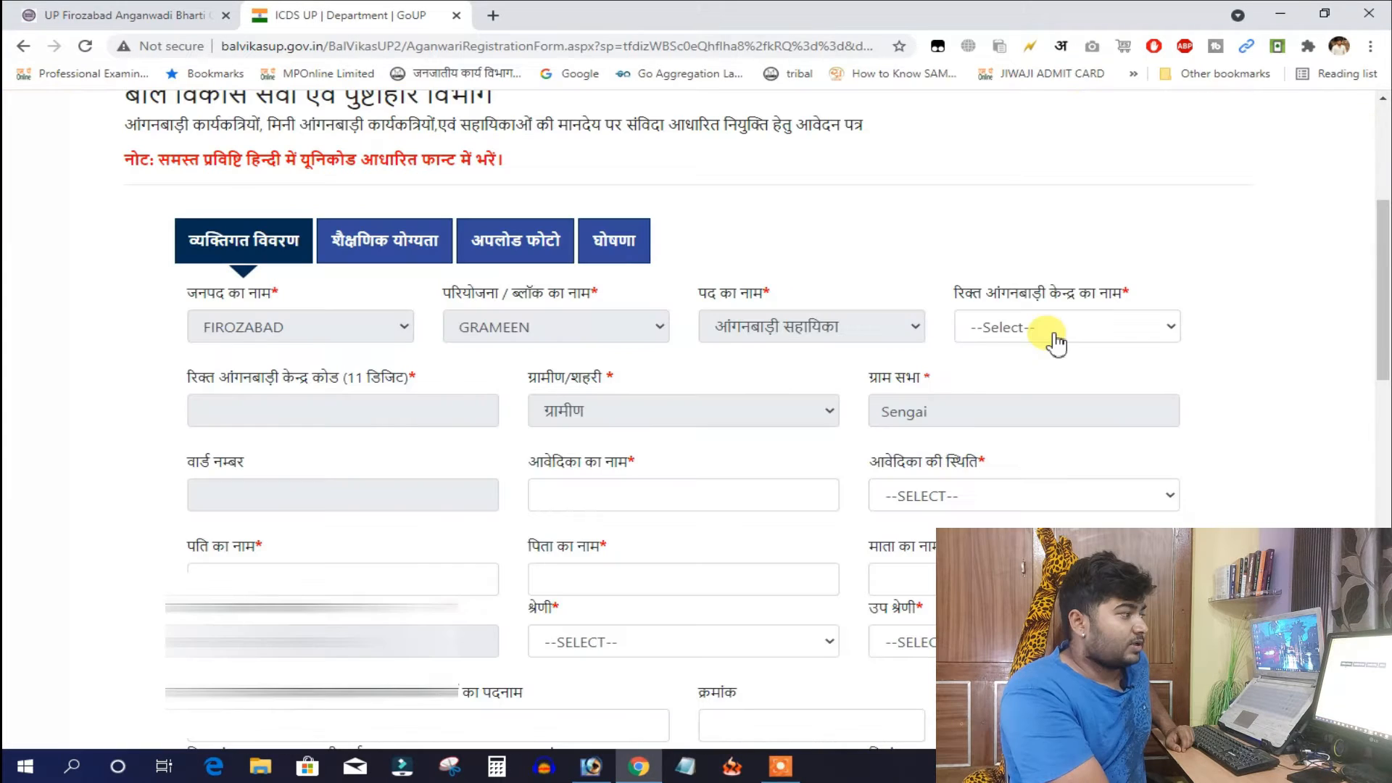
left_click(1059, 329)
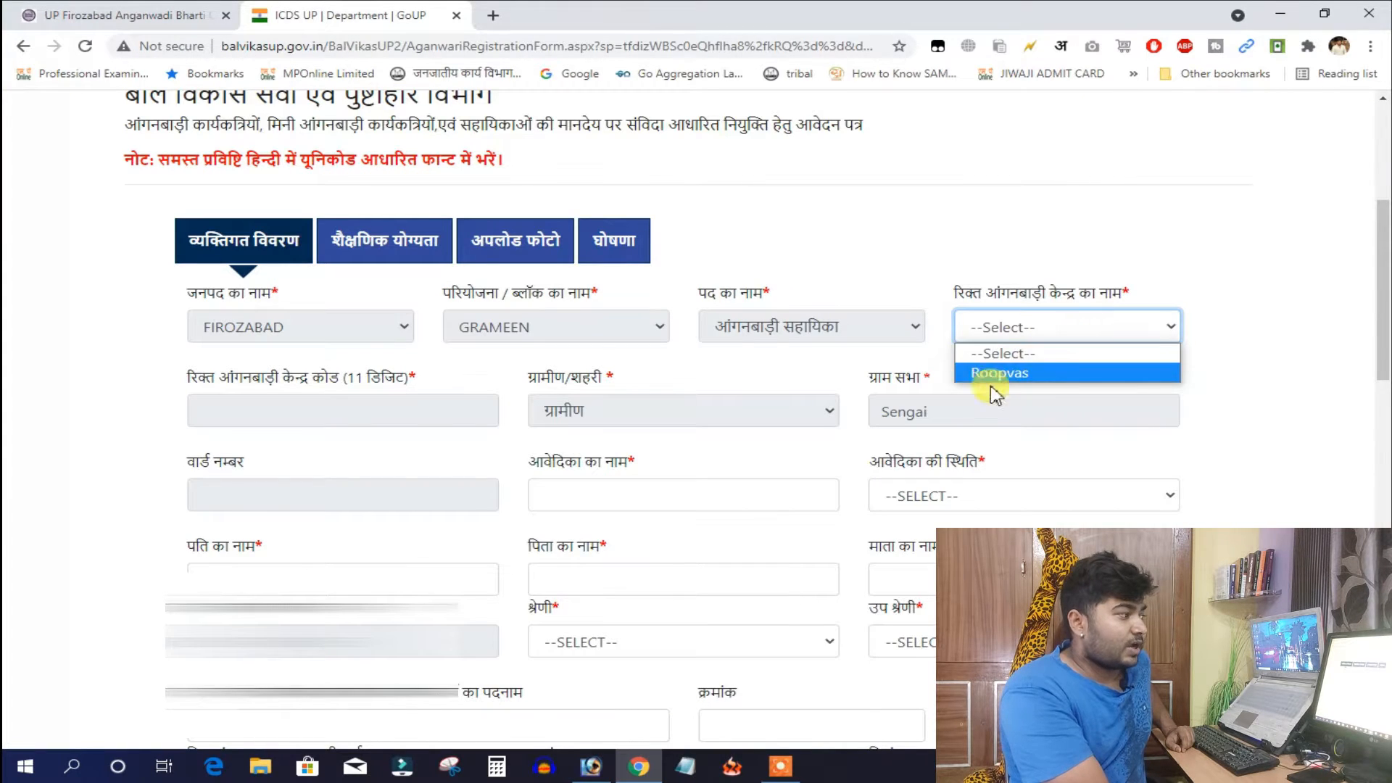
Choose Roopvas as the vacant centre and enter the applicant's name
left_click(1064, 373)
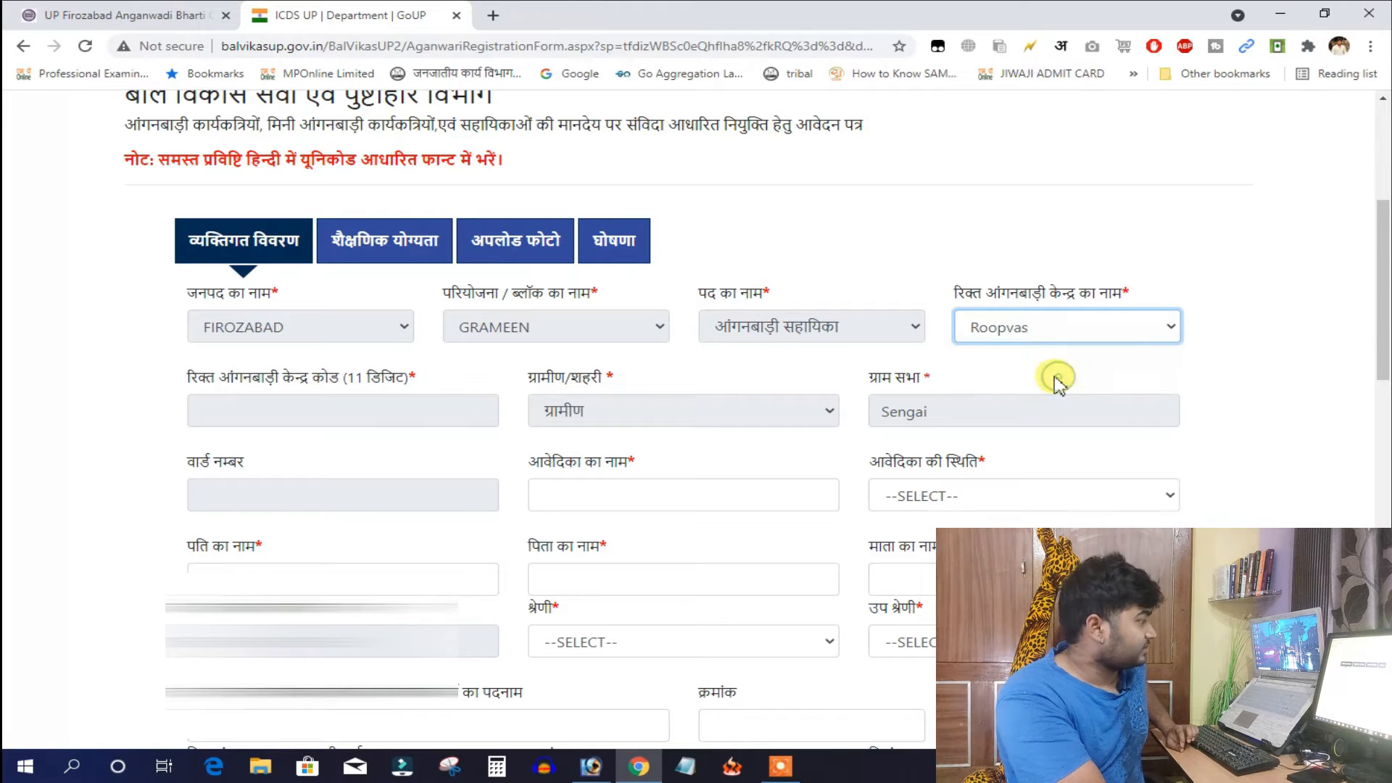
scroll(841, 449, "down", 2)
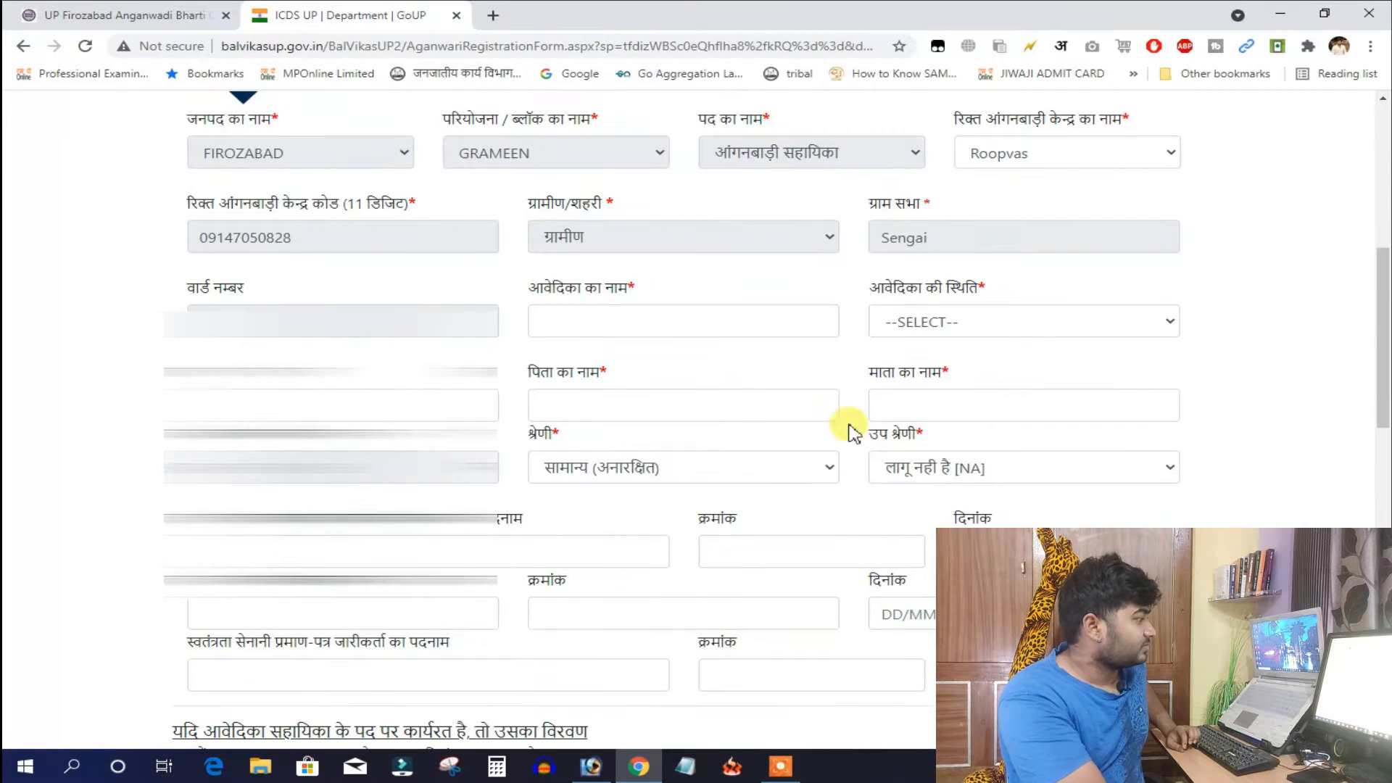
left_click(576, 322)
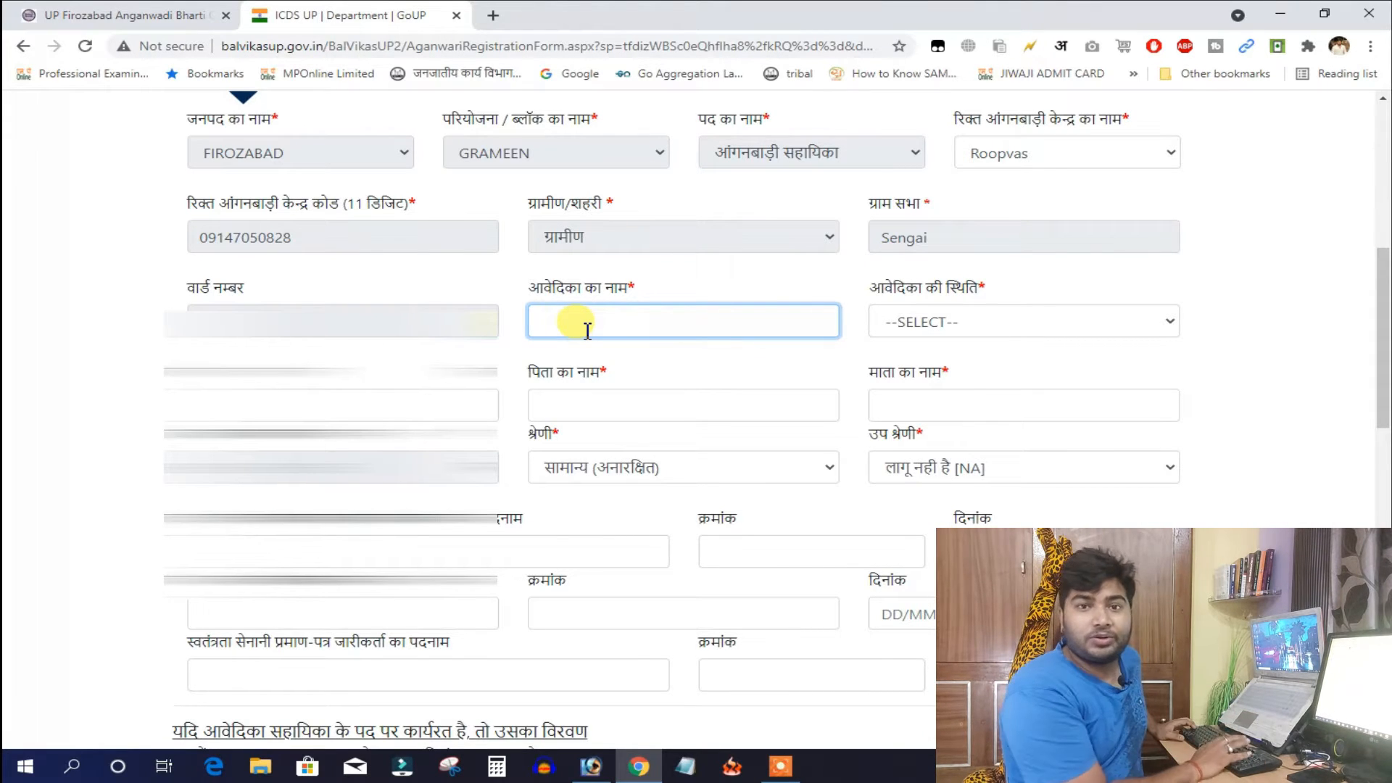
type("Urvashi")
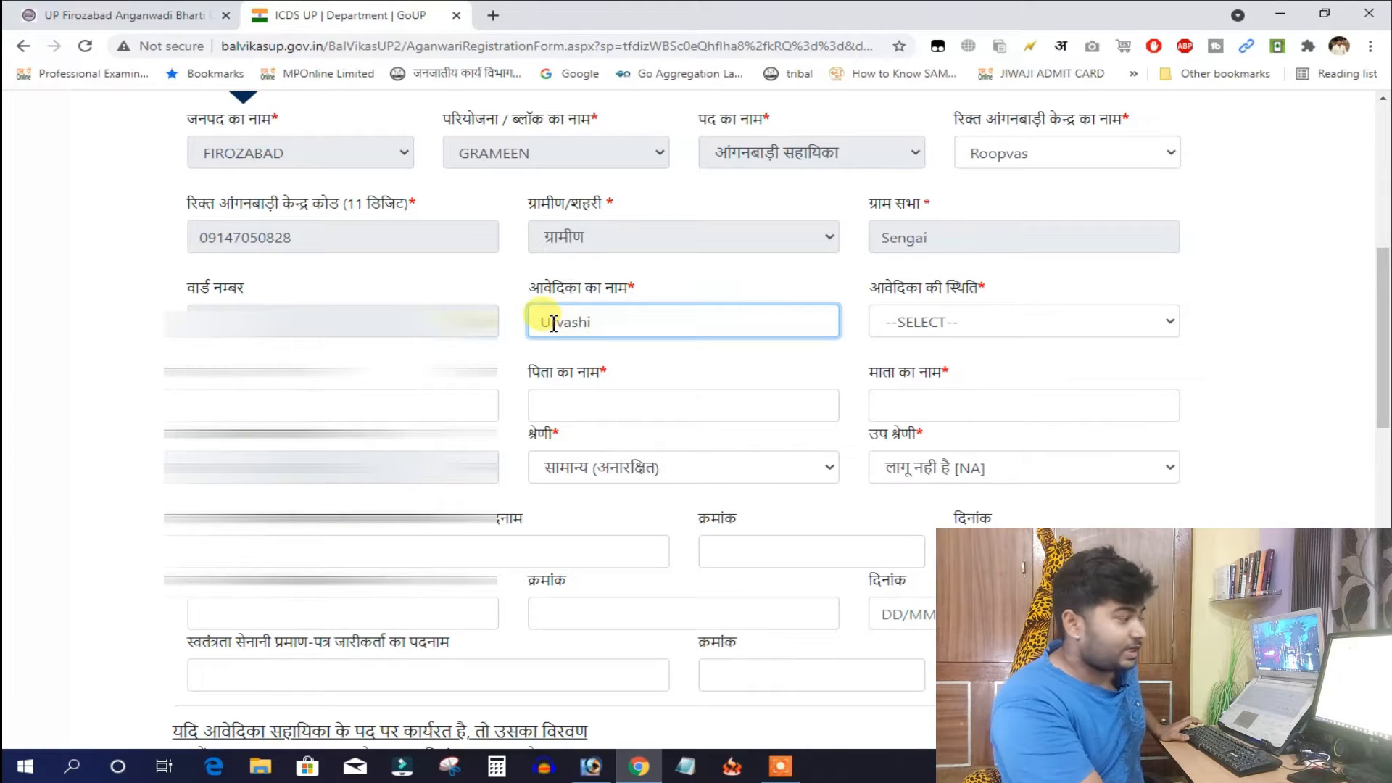
left_click_drag(620, 326, 534, 319)
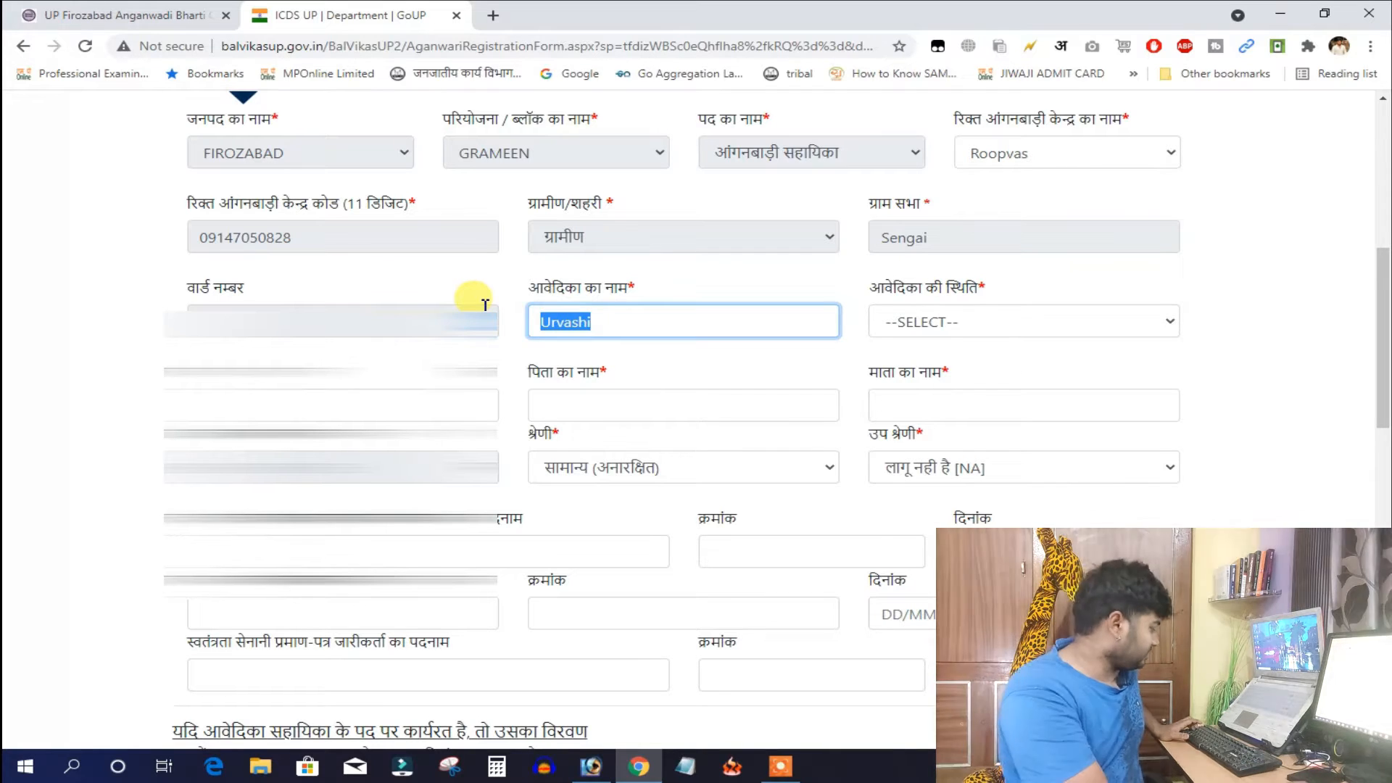
Mark the applicant विवाहिता, set category with sub-category not applicable, and reach the permanent address
left_click(911, 335)
left_click(911, 333)
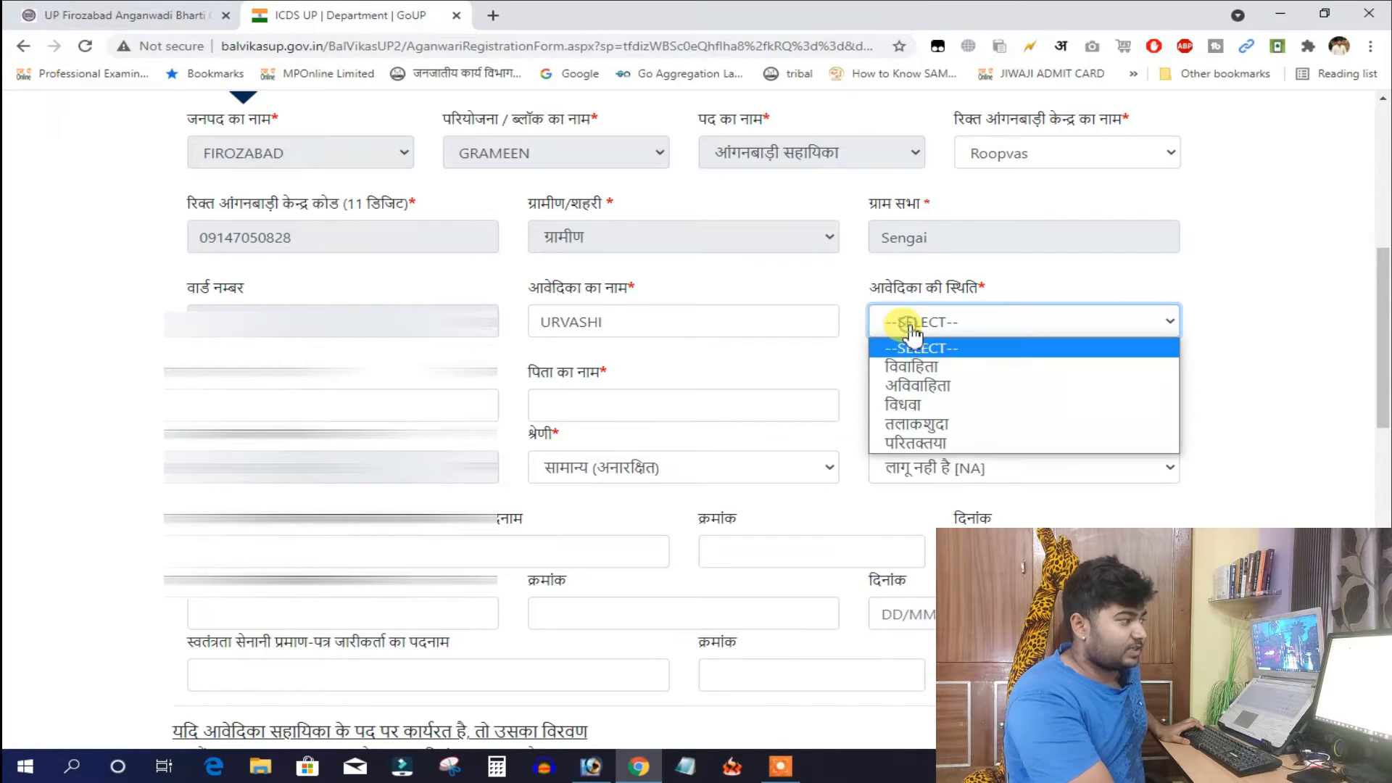
left_click(935, 368)
key("Tab")
key("Tab")
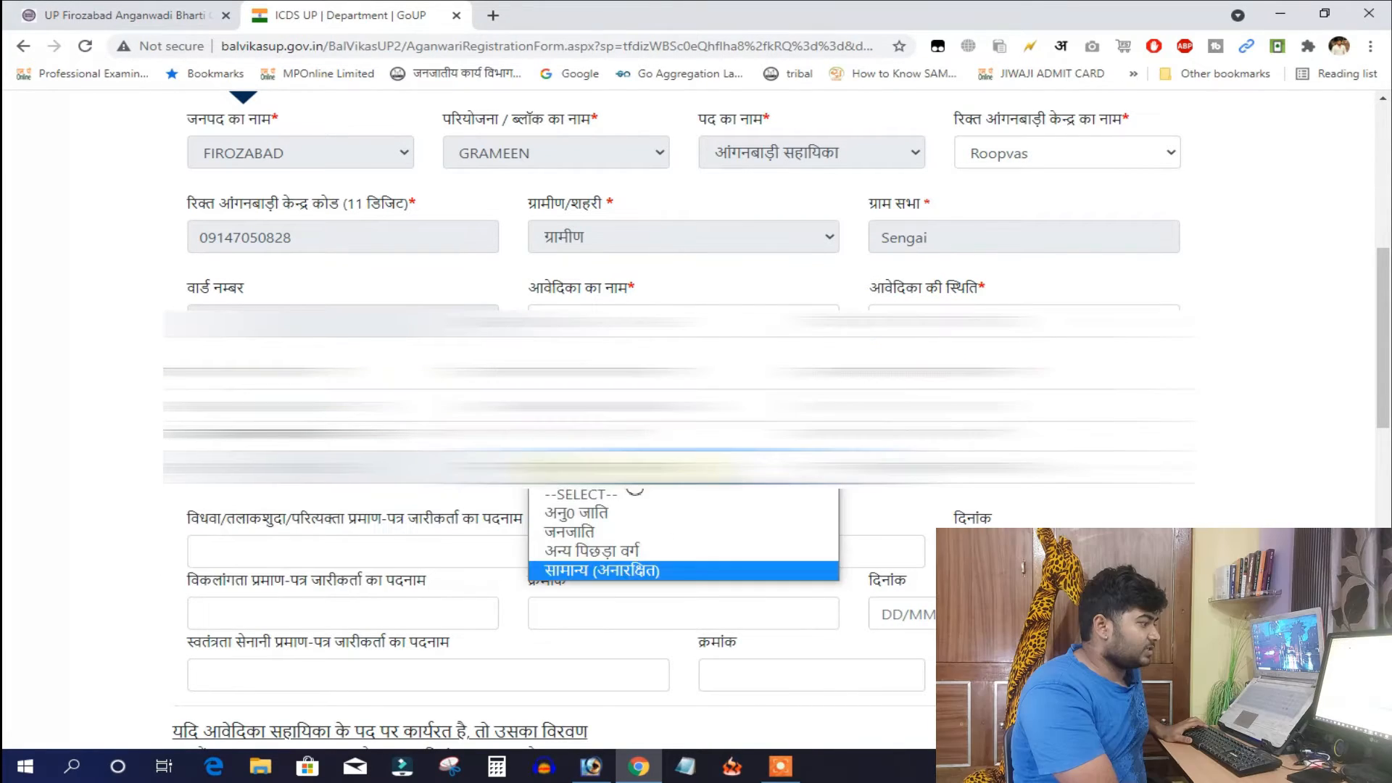
left_click(635, 473)
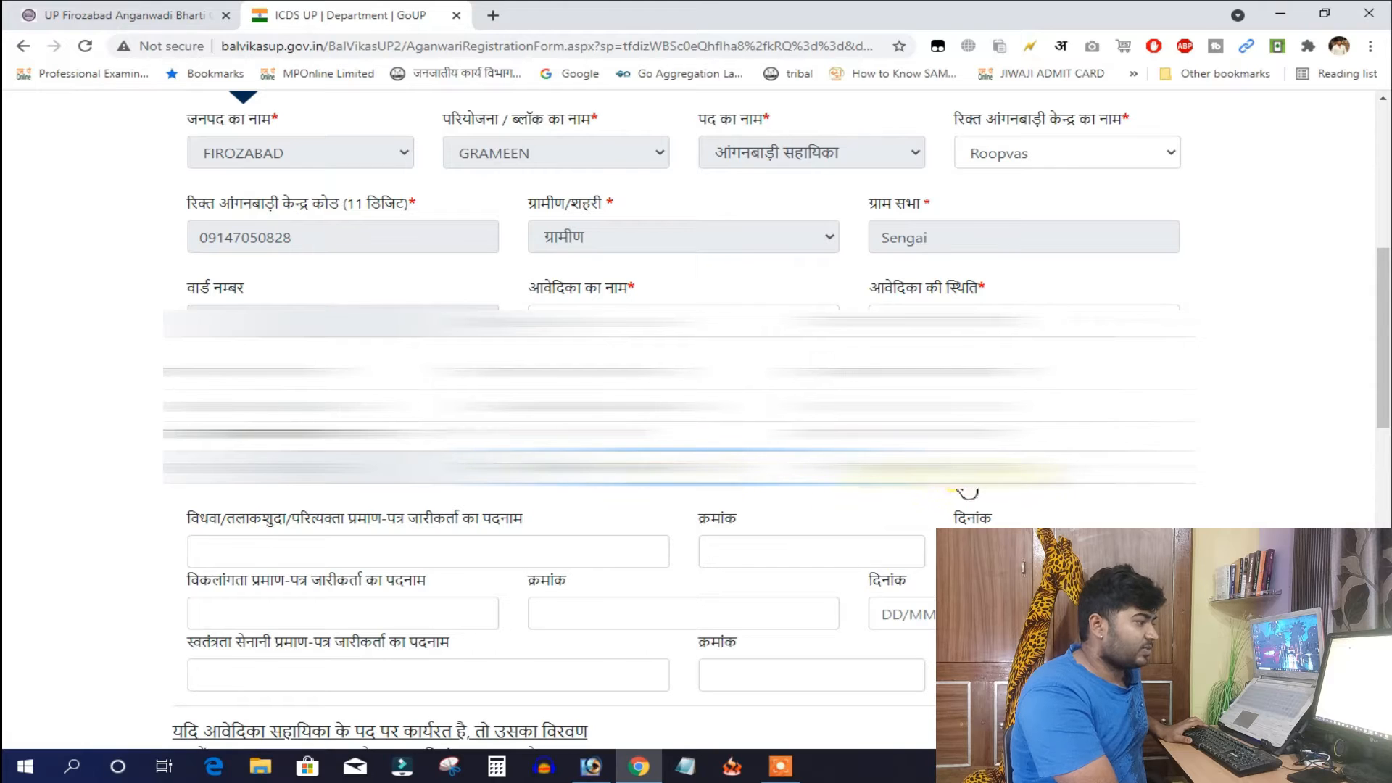
left_click(969, 489)
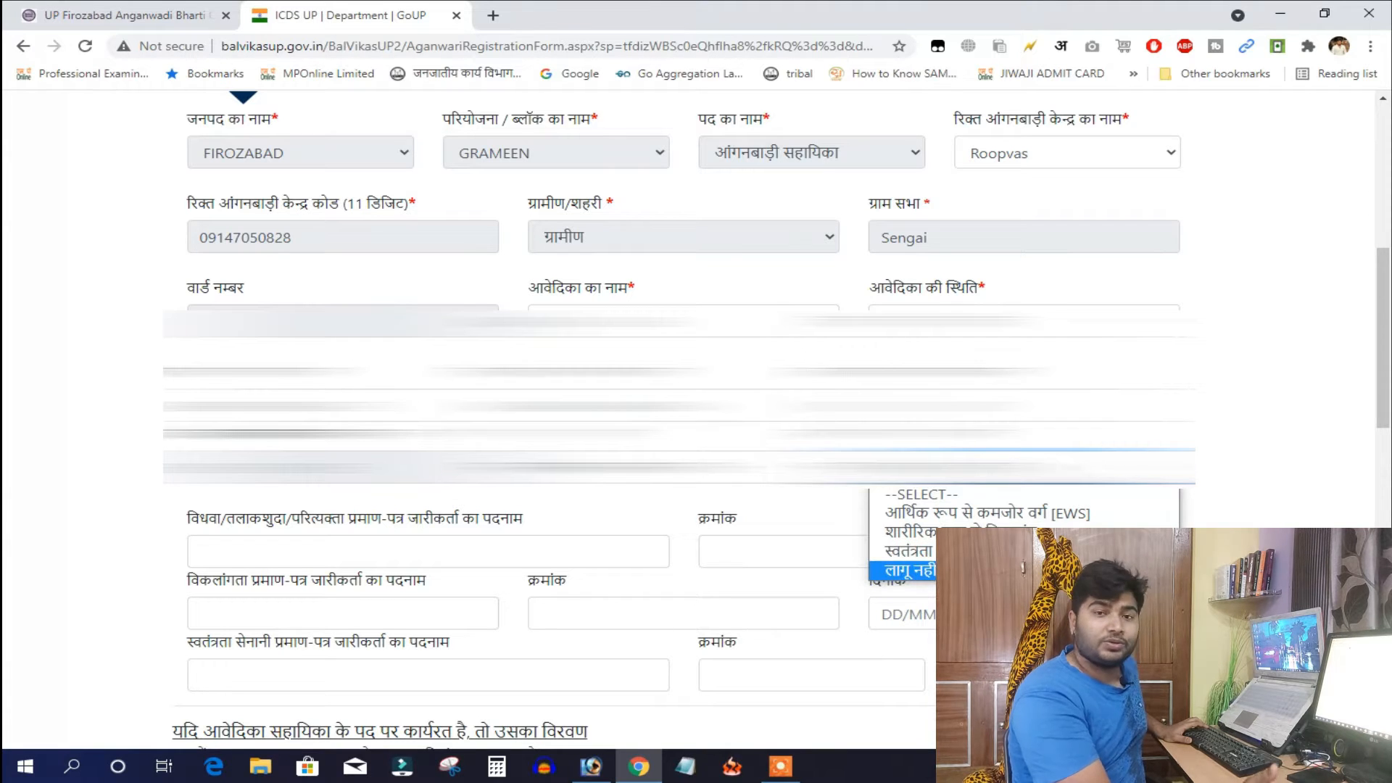
left_click(266, 549)
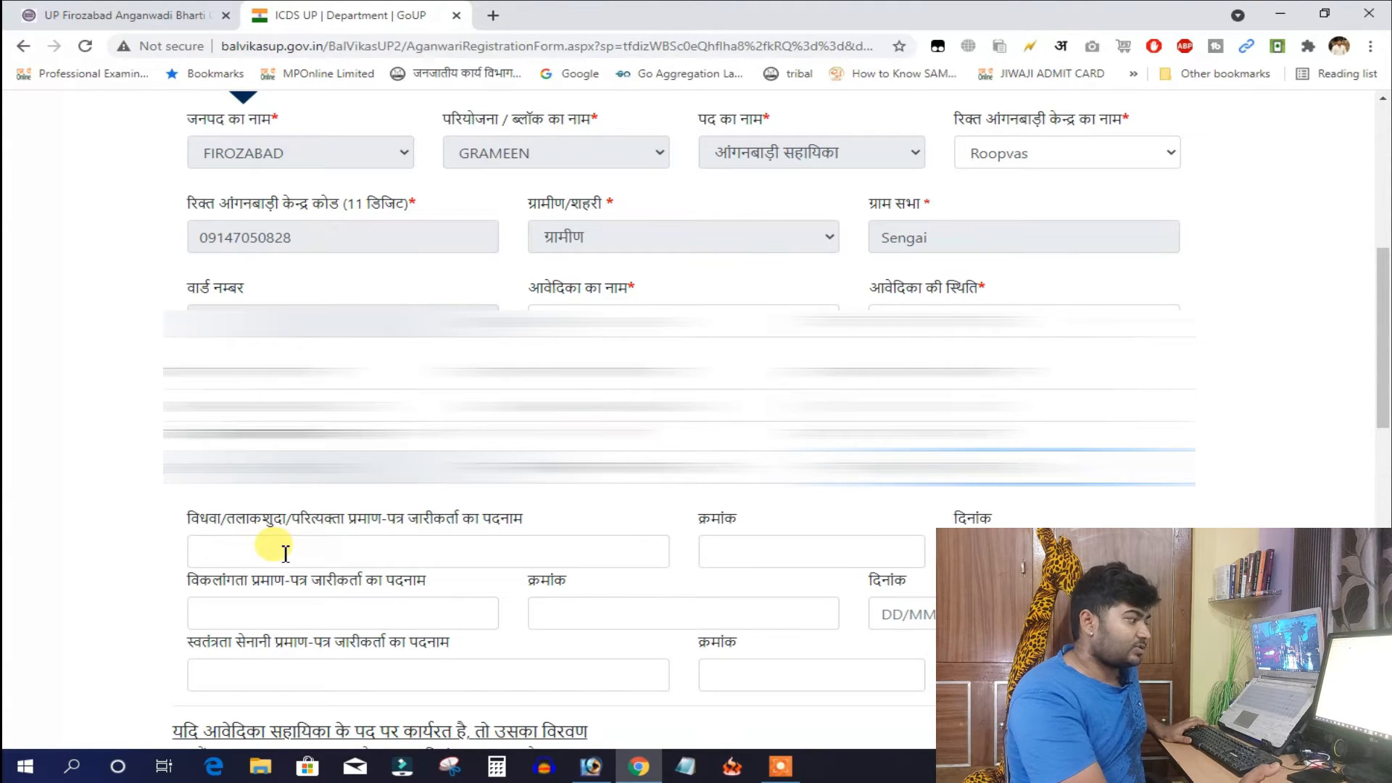
left_click(286, 554)
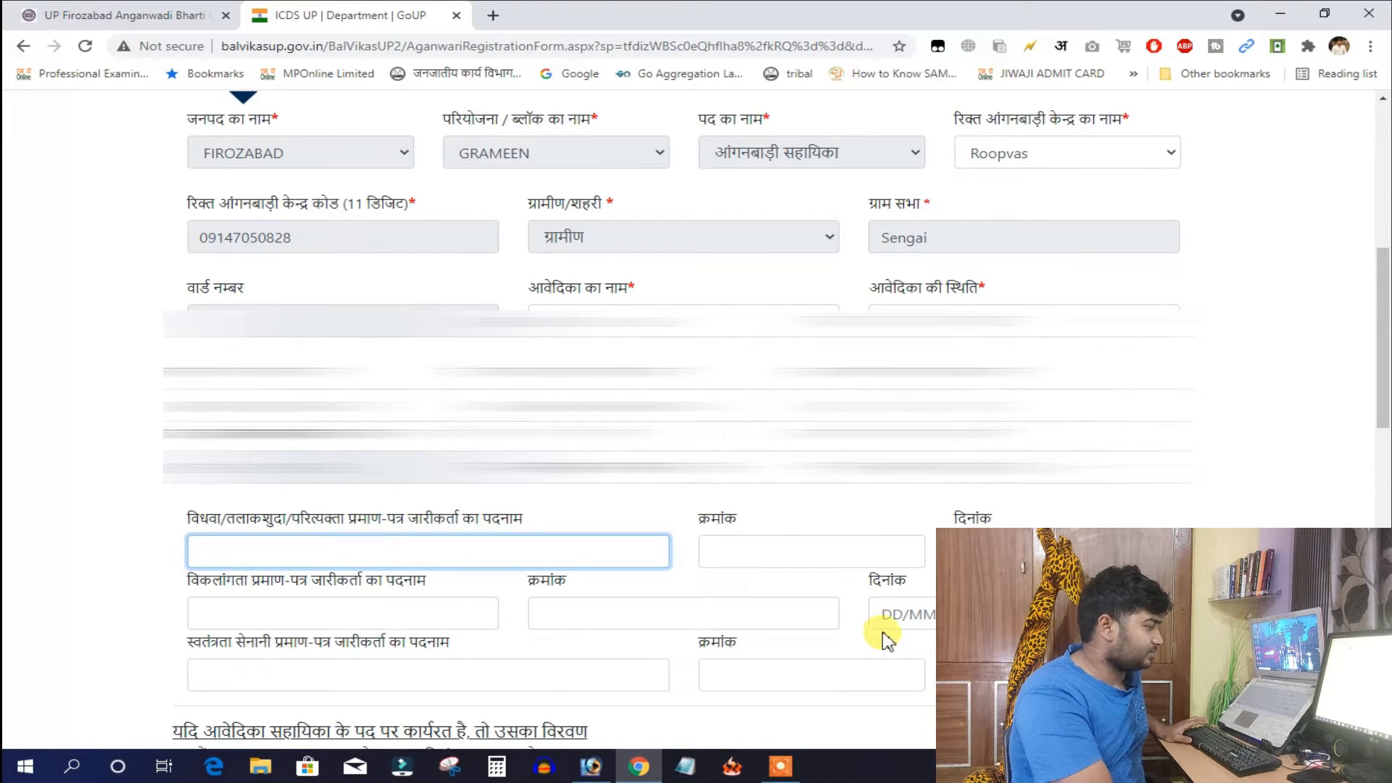
scroll(240, 304, "down", 6)
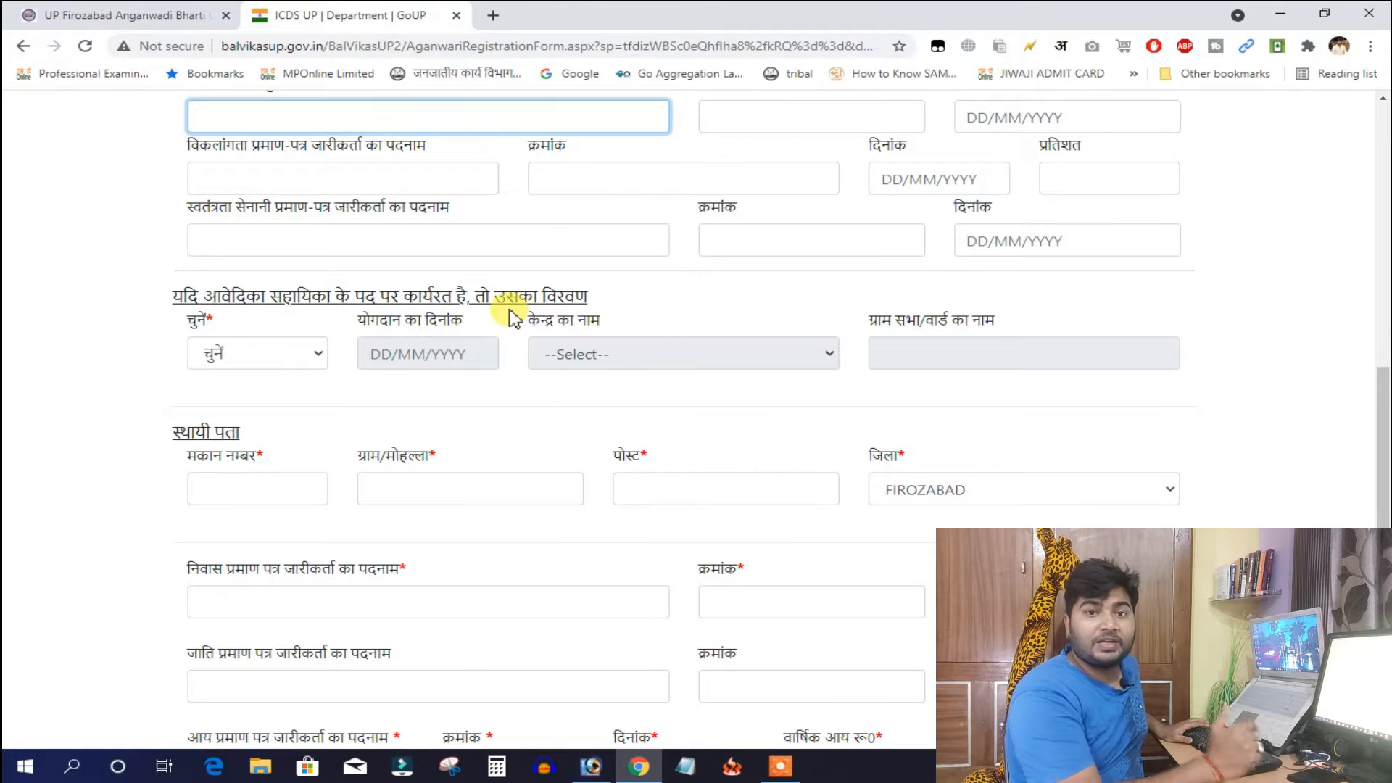
scroll(404, 352, "down", 3)
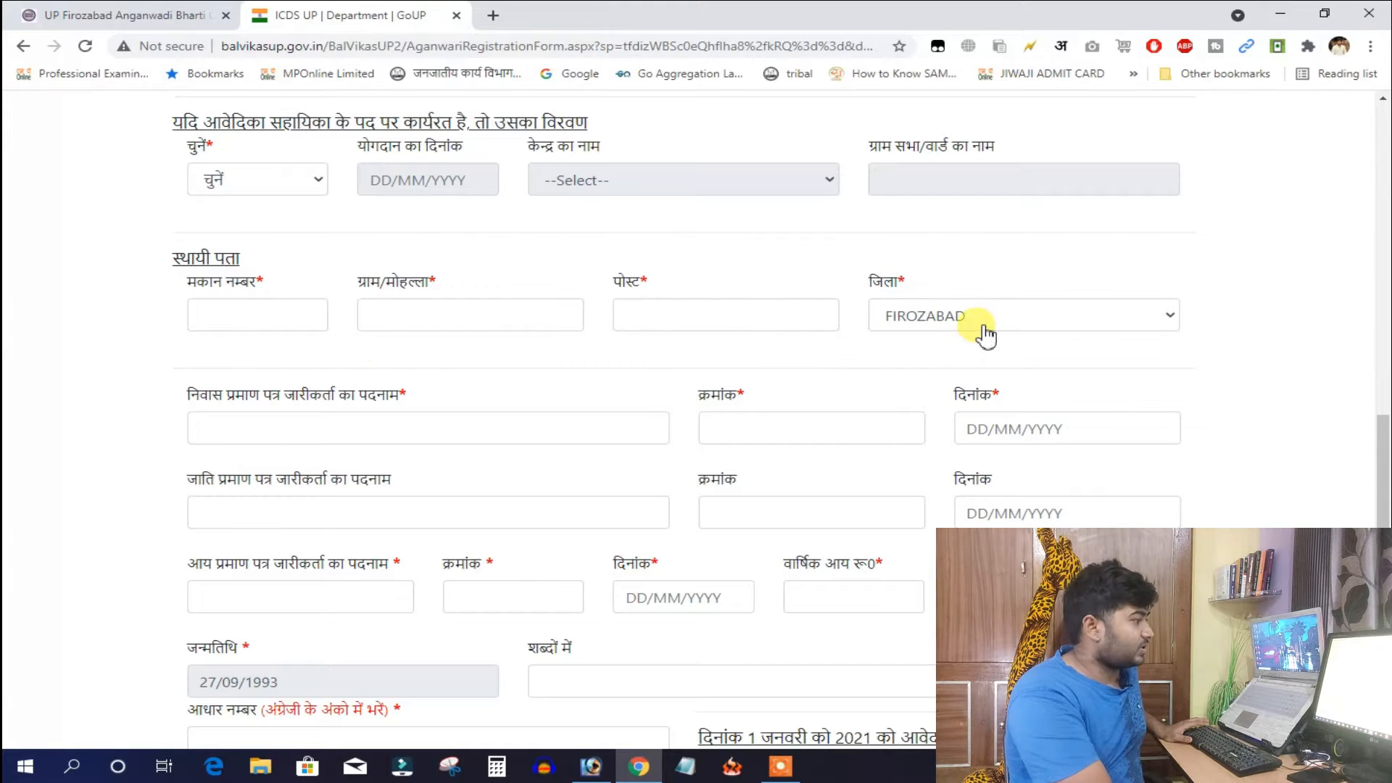
Fill the house number, residence certificate issuer NGH and the certificate number
left_click(240, 319)
type("00")
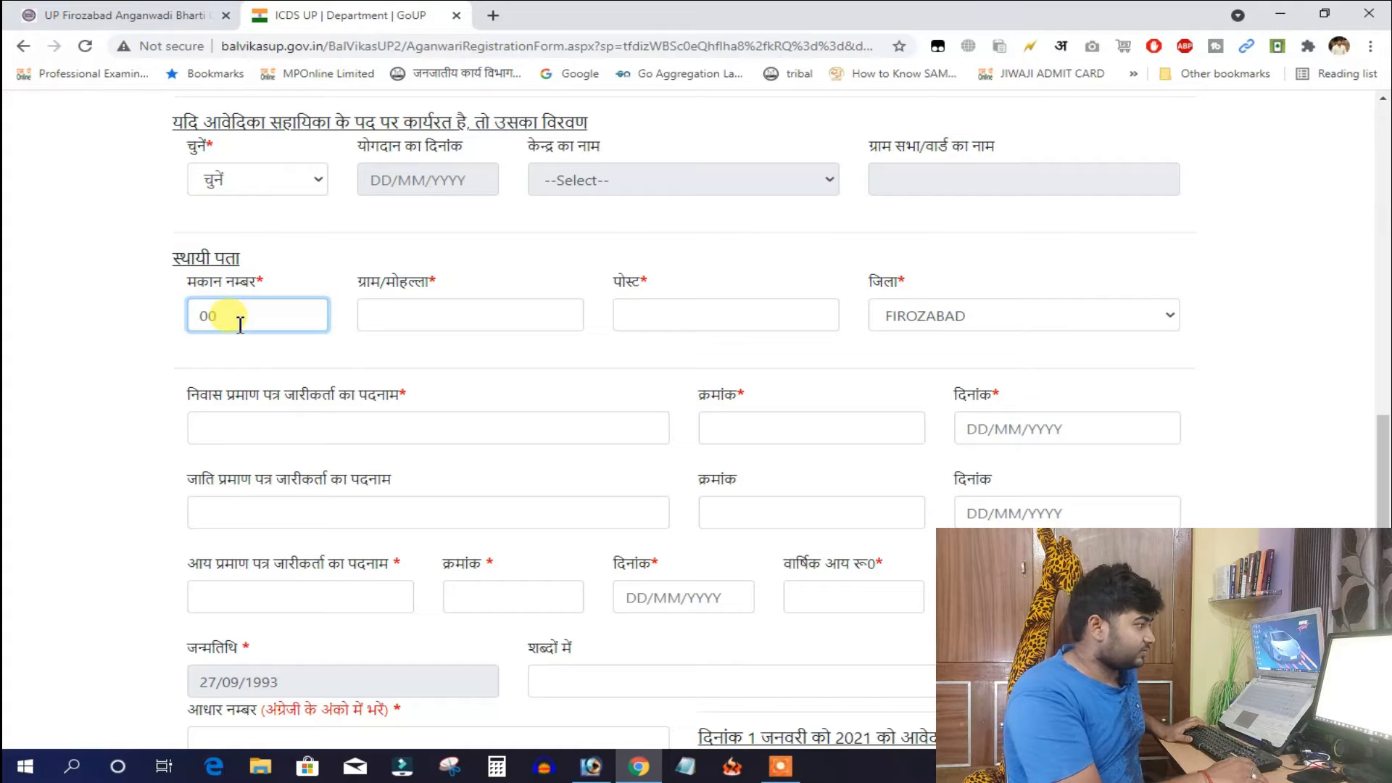
left_click(388, 429)
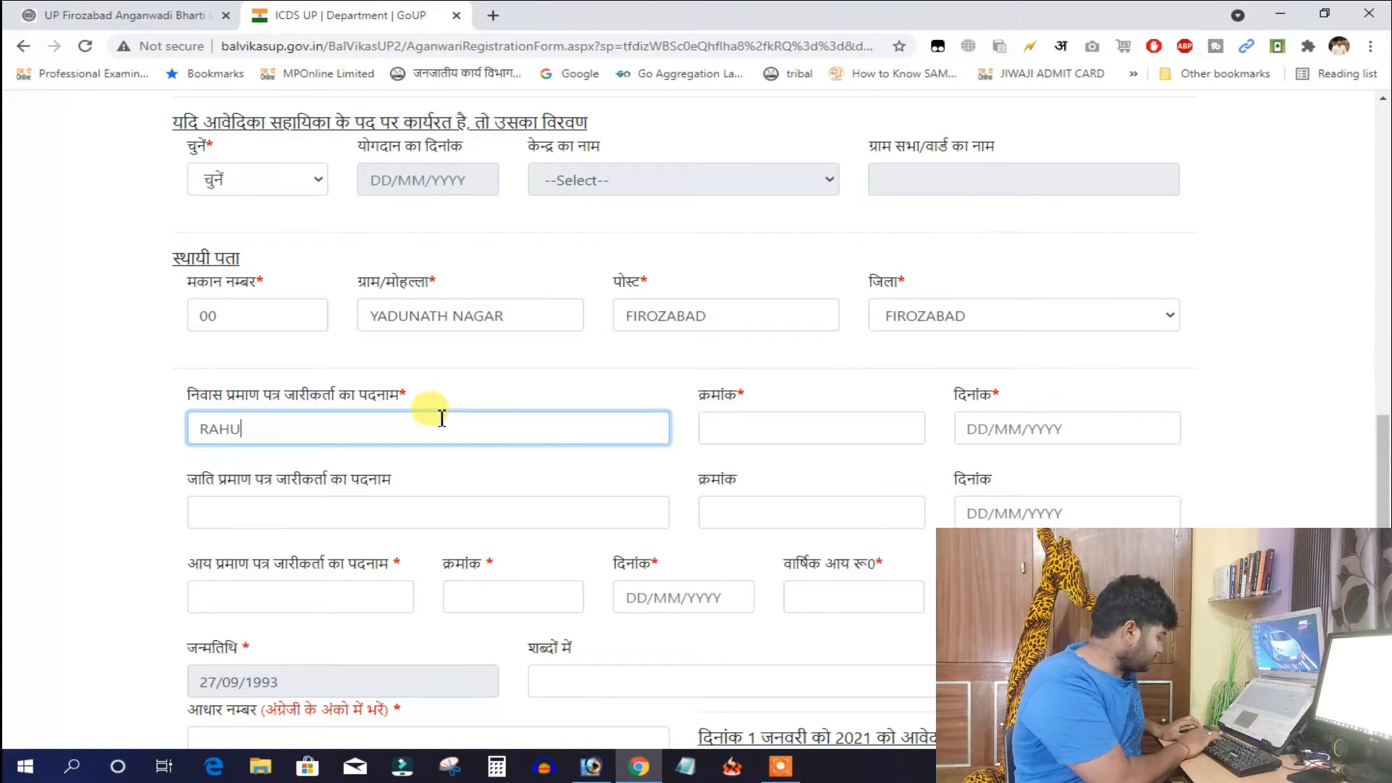
key("Tab")
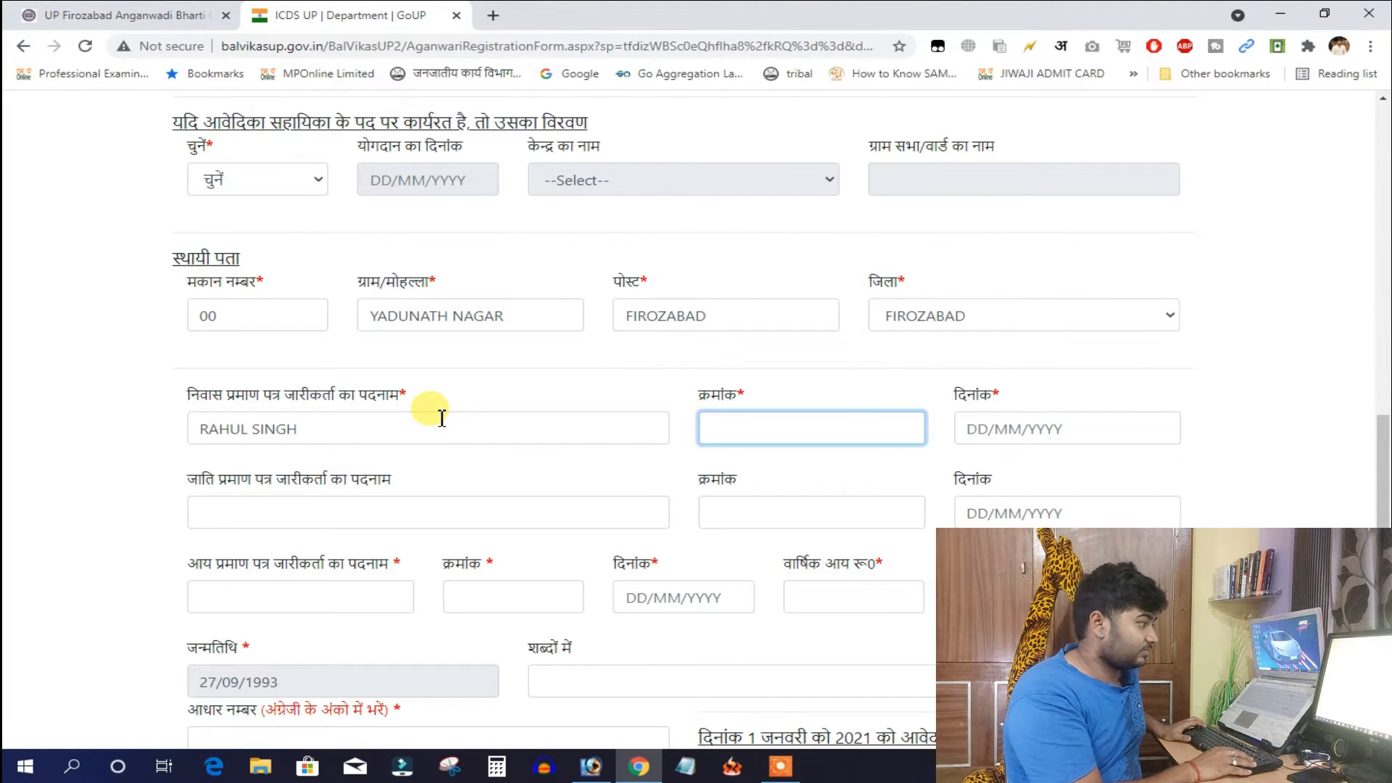
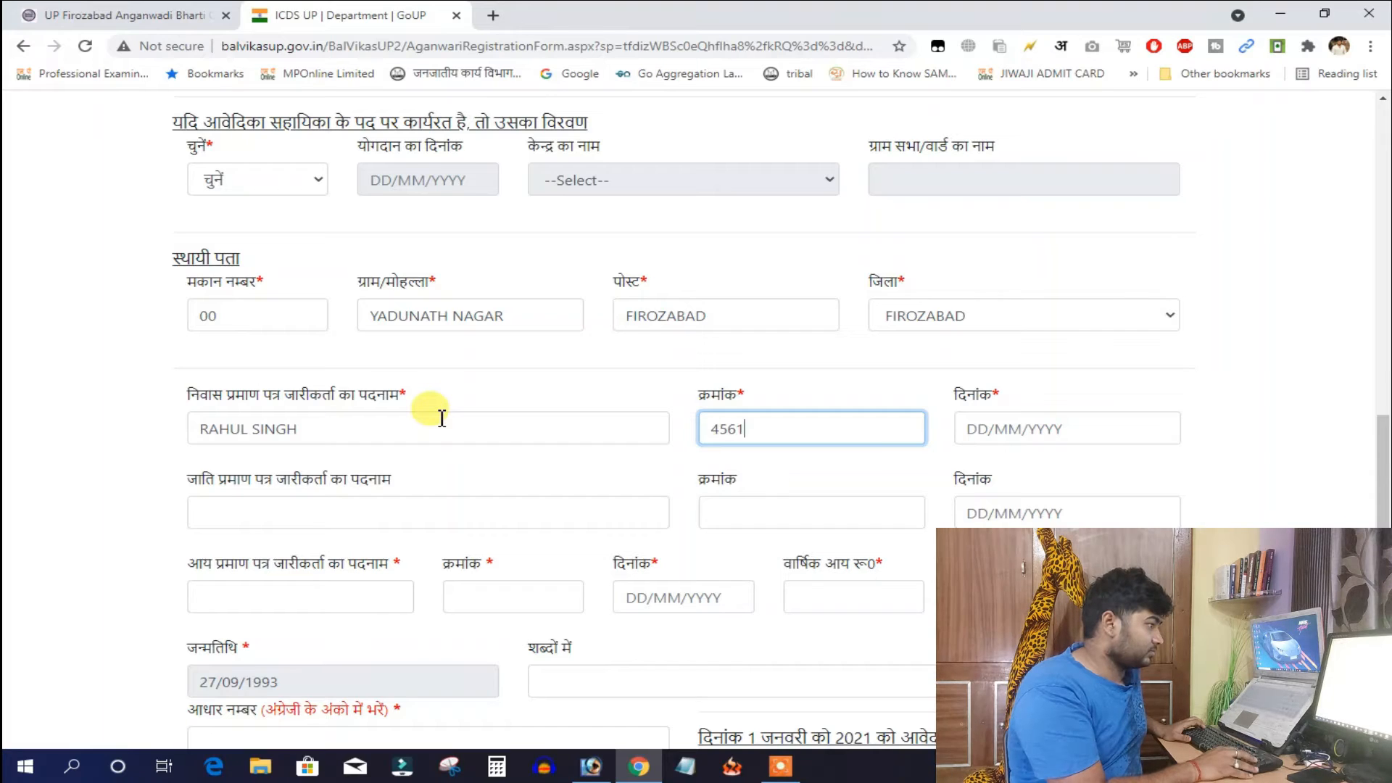
key("Tab")
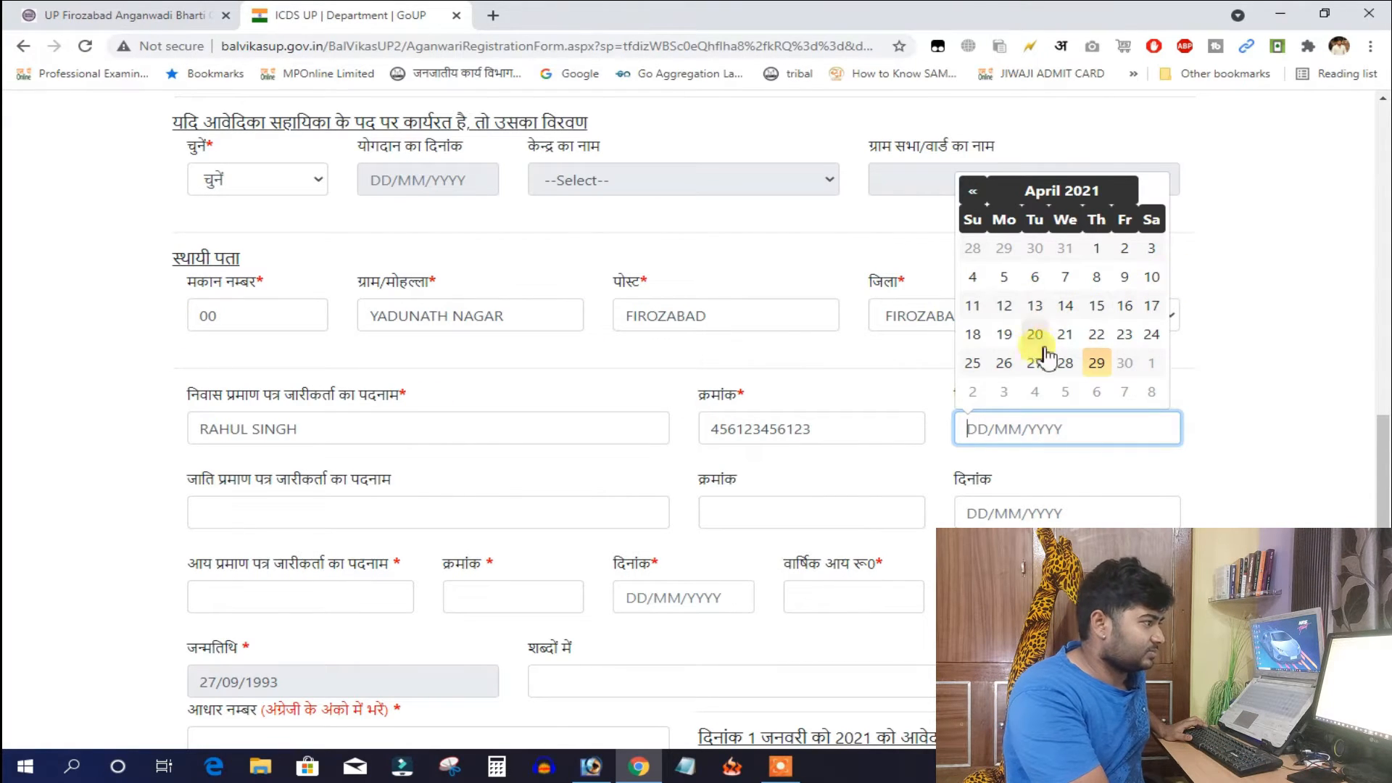
Set the residence certificate date to 01/04/2021 and fill in the income certificate details
left_click(1095, 248)
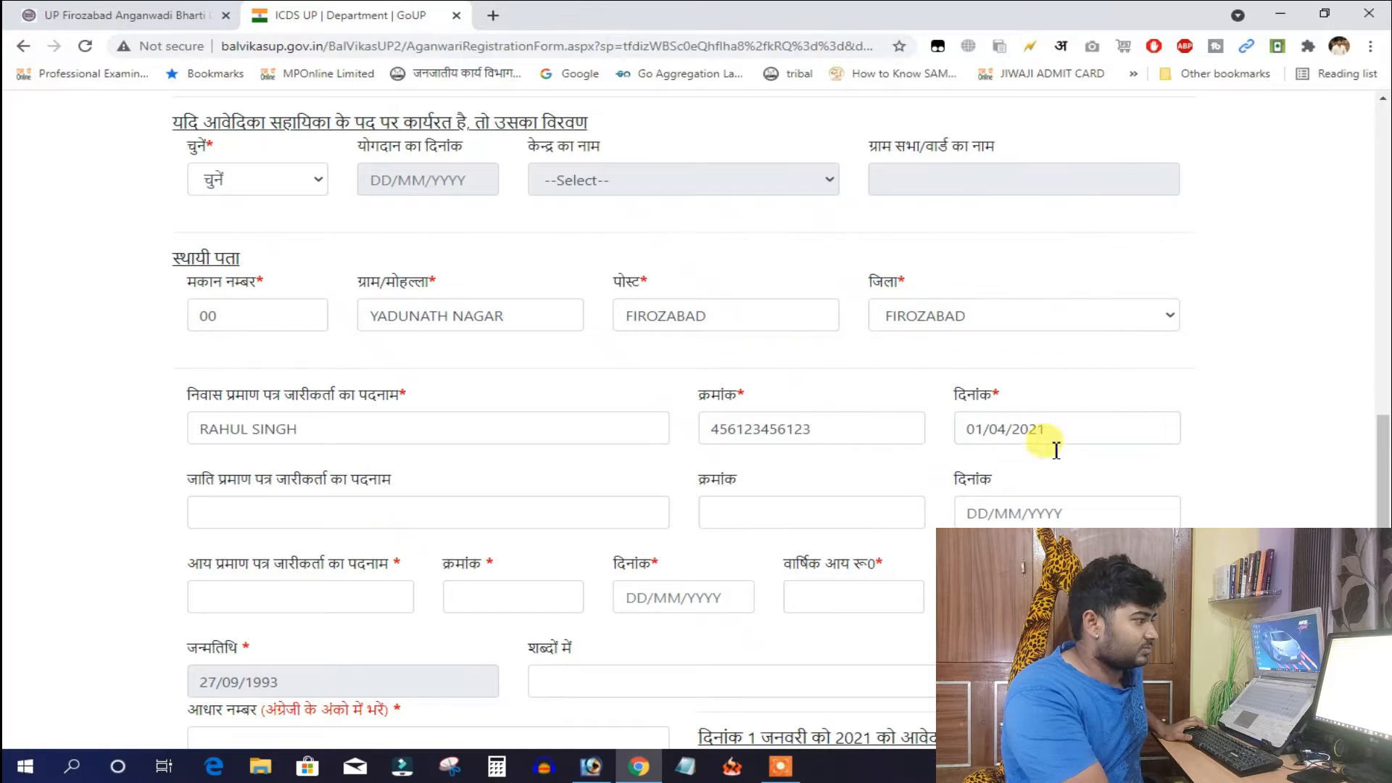
scroll(914, 463, "down", 1)
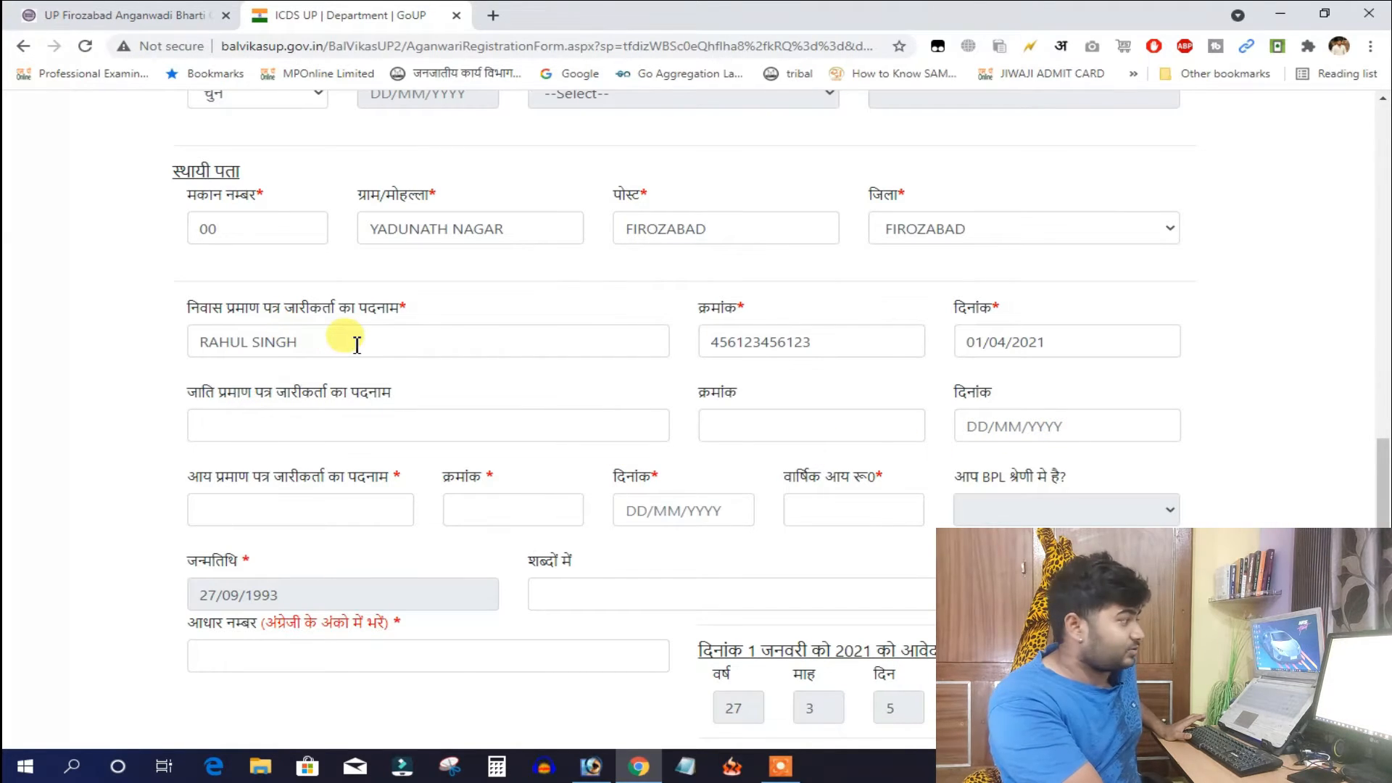
scroll(1013, 427, "down", 1)
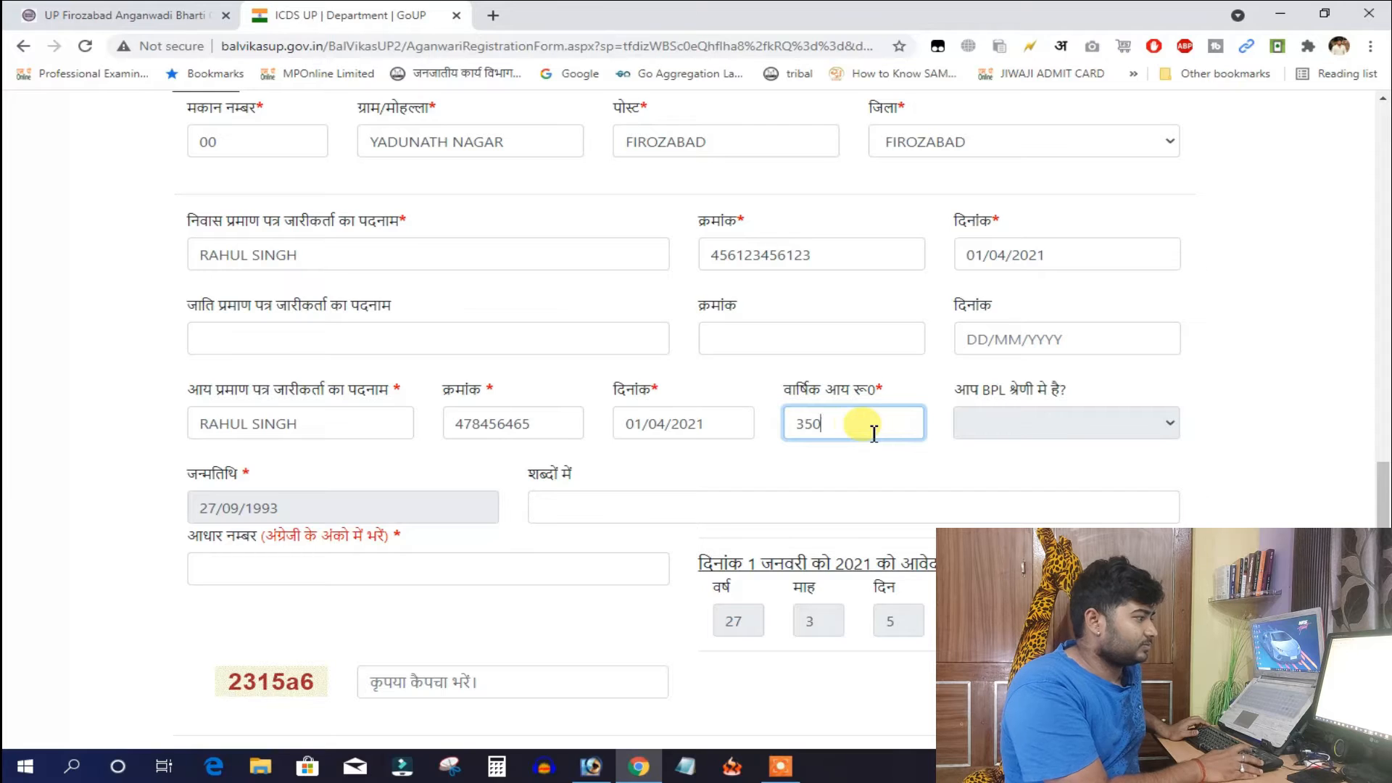
key("Tab")
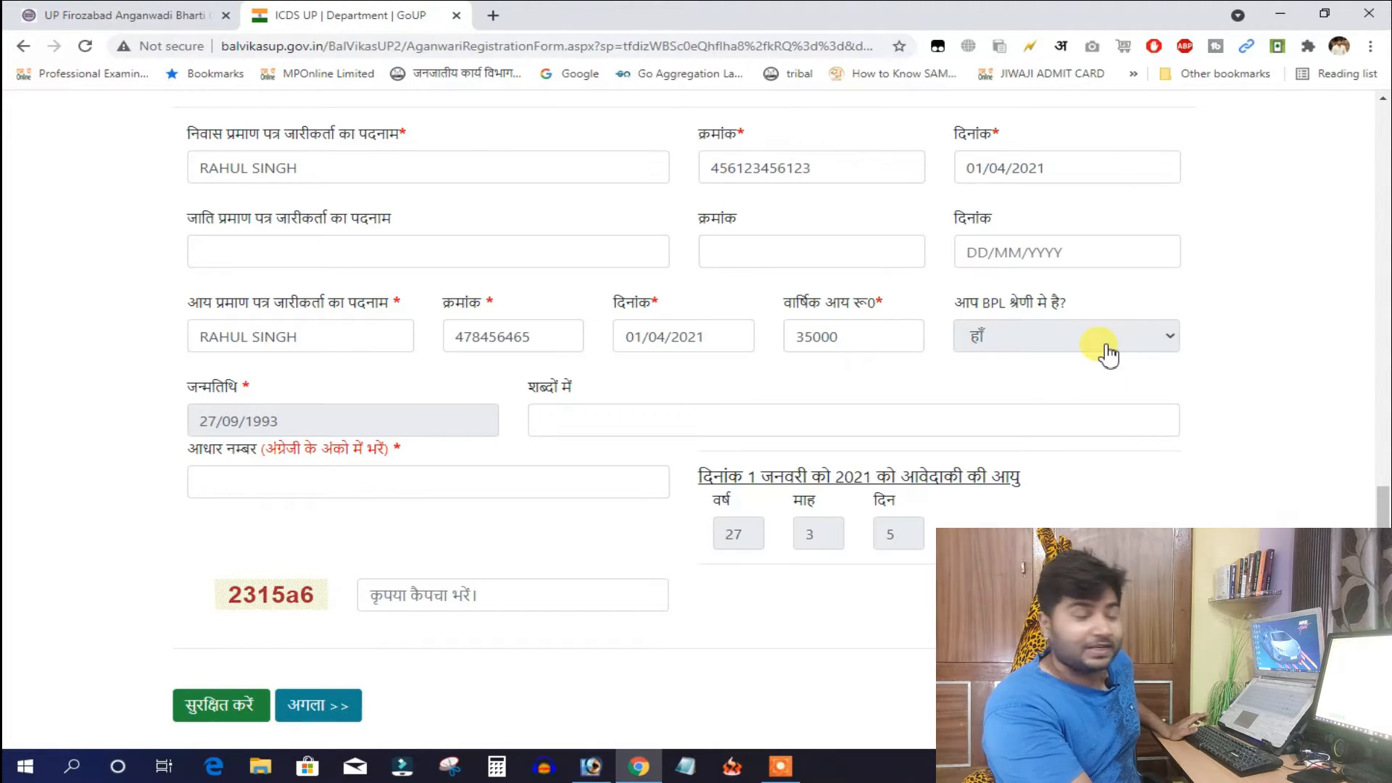
Change the annual income from 35000 to 80000 and set BPL status to नहीं
left_click_drag(882, 345, 787, 346)
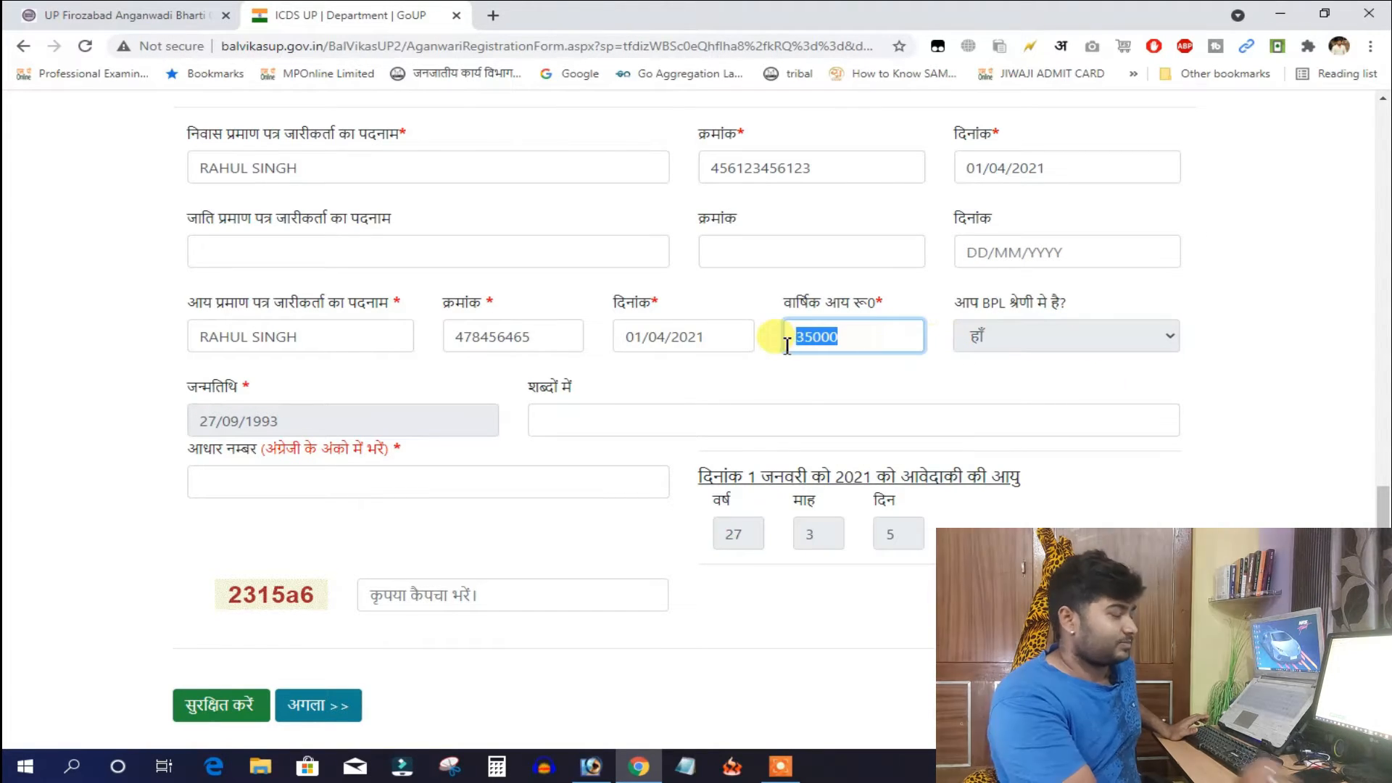
type("800")
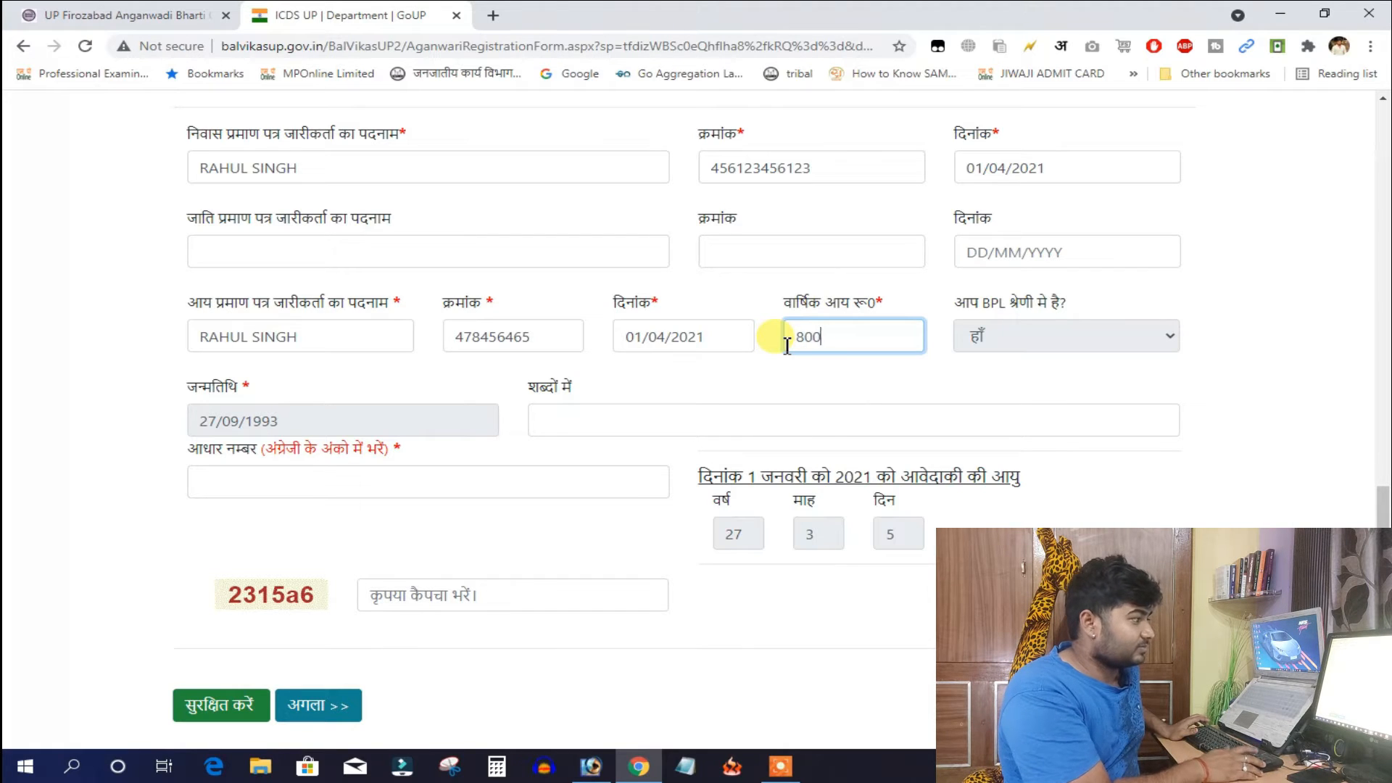
type("00")
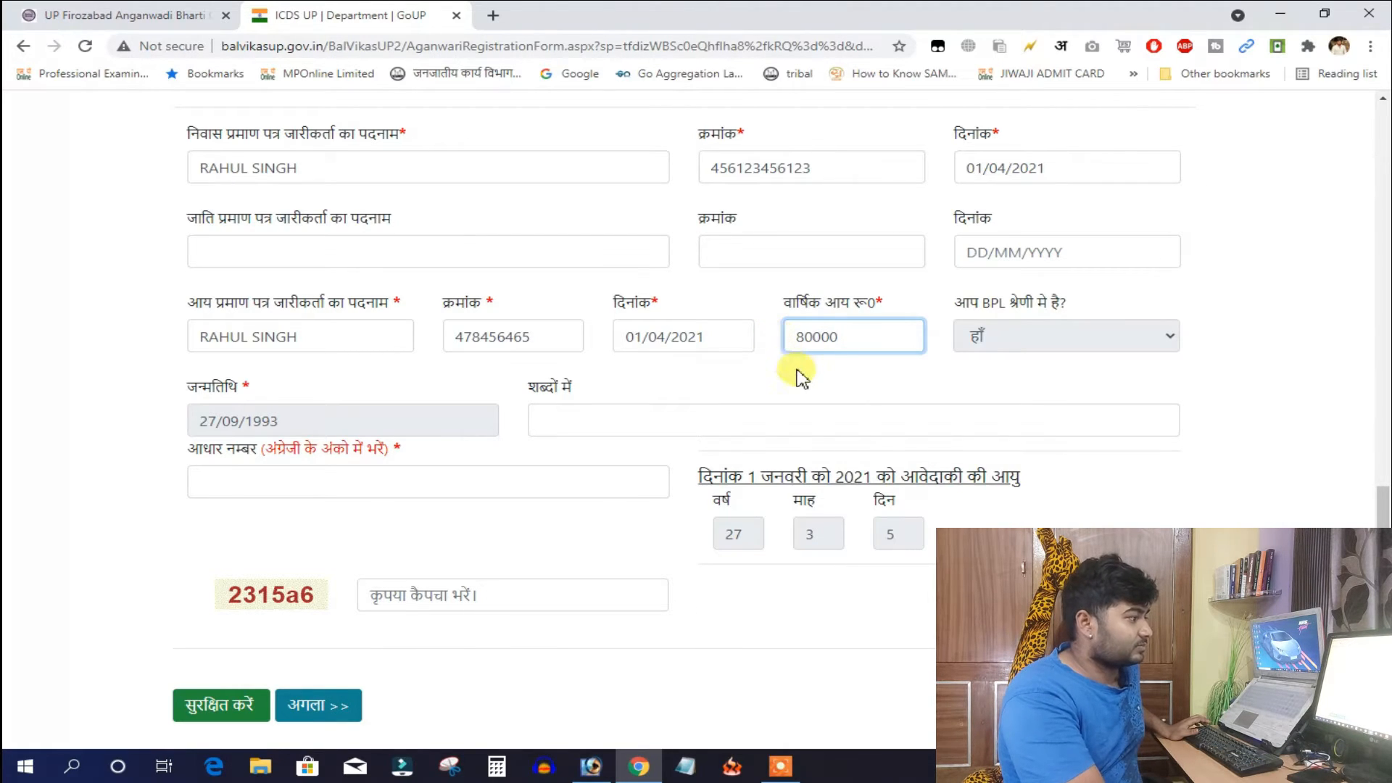
left_click(1050, 350)
left_click(1050, 370)
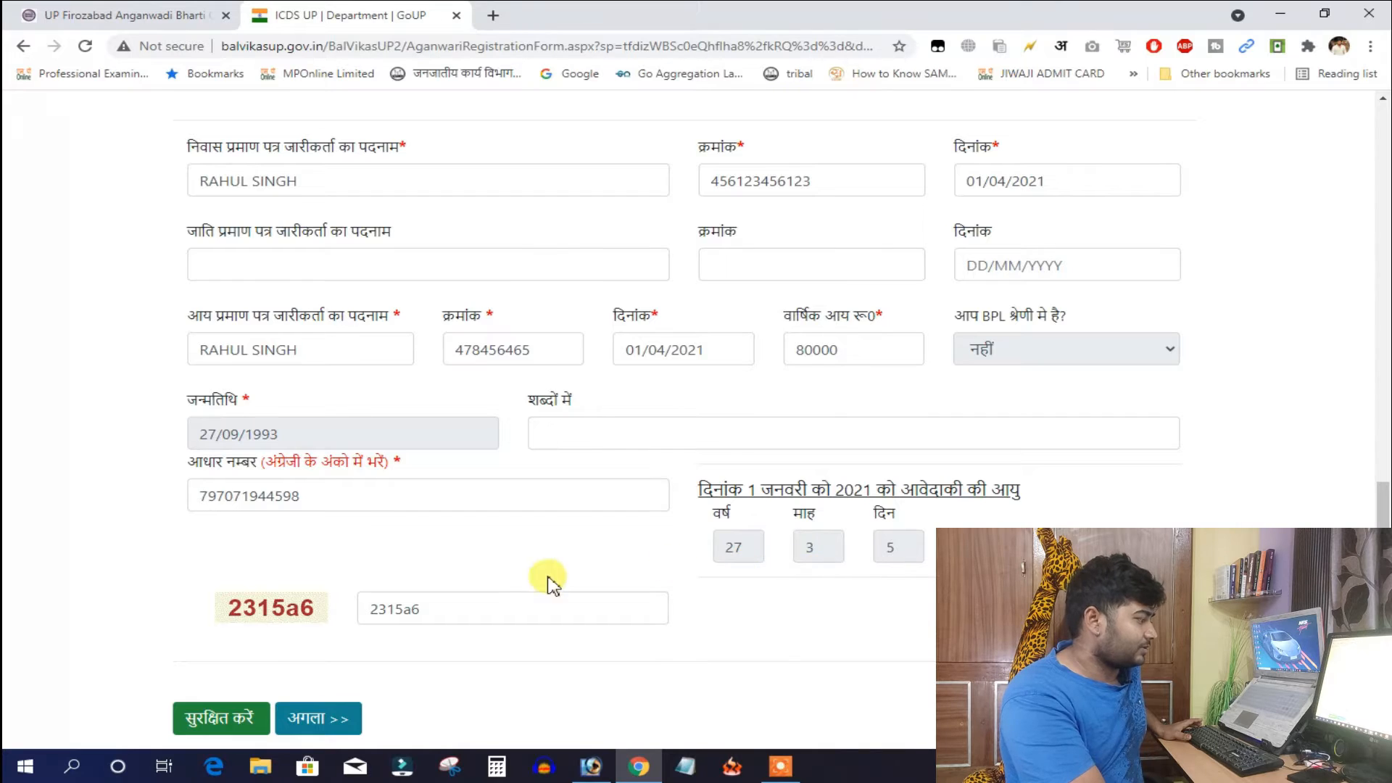
Attempt to save the form and dismiss the missing-field alert
scroll(229, 642, "down", 1)
left_click(226, 638)
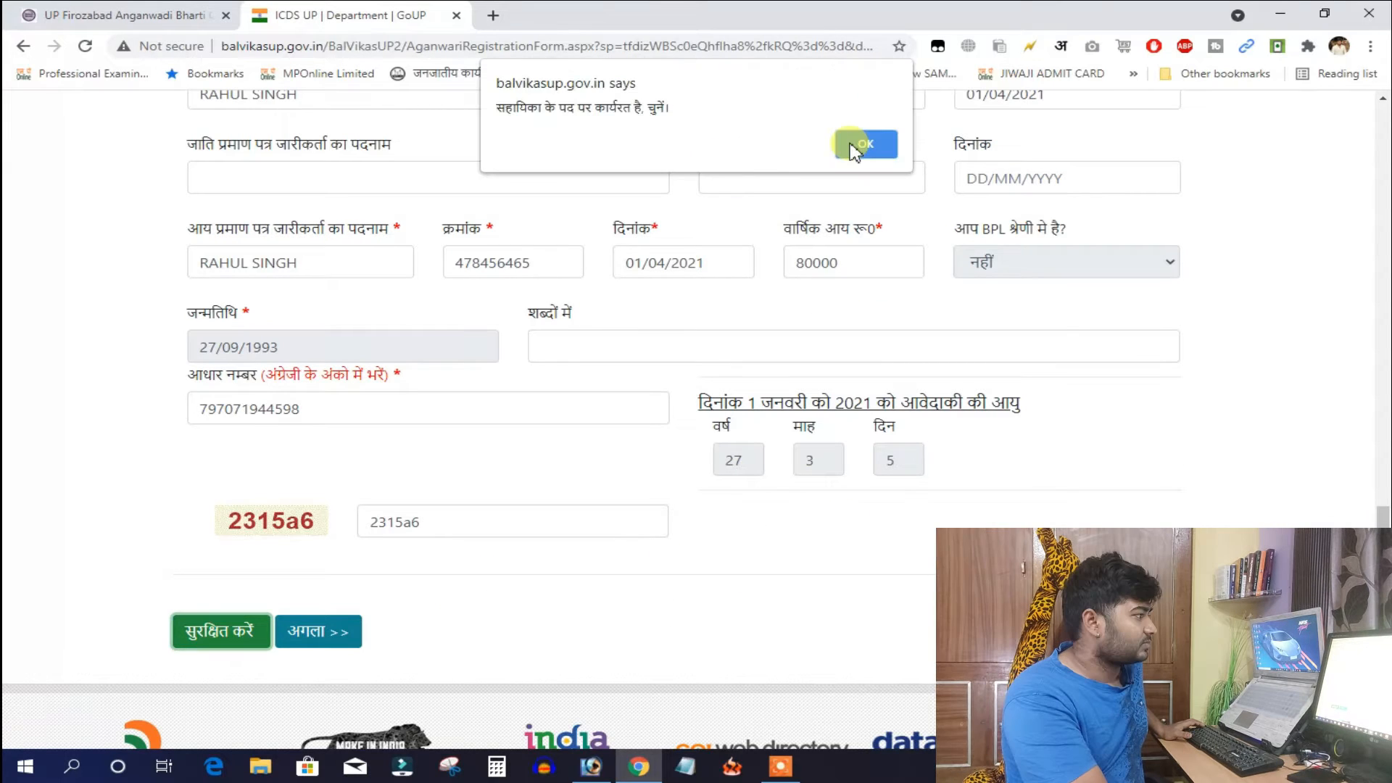
left_click(853, 149)
scroll(814, 217, "up", 5)
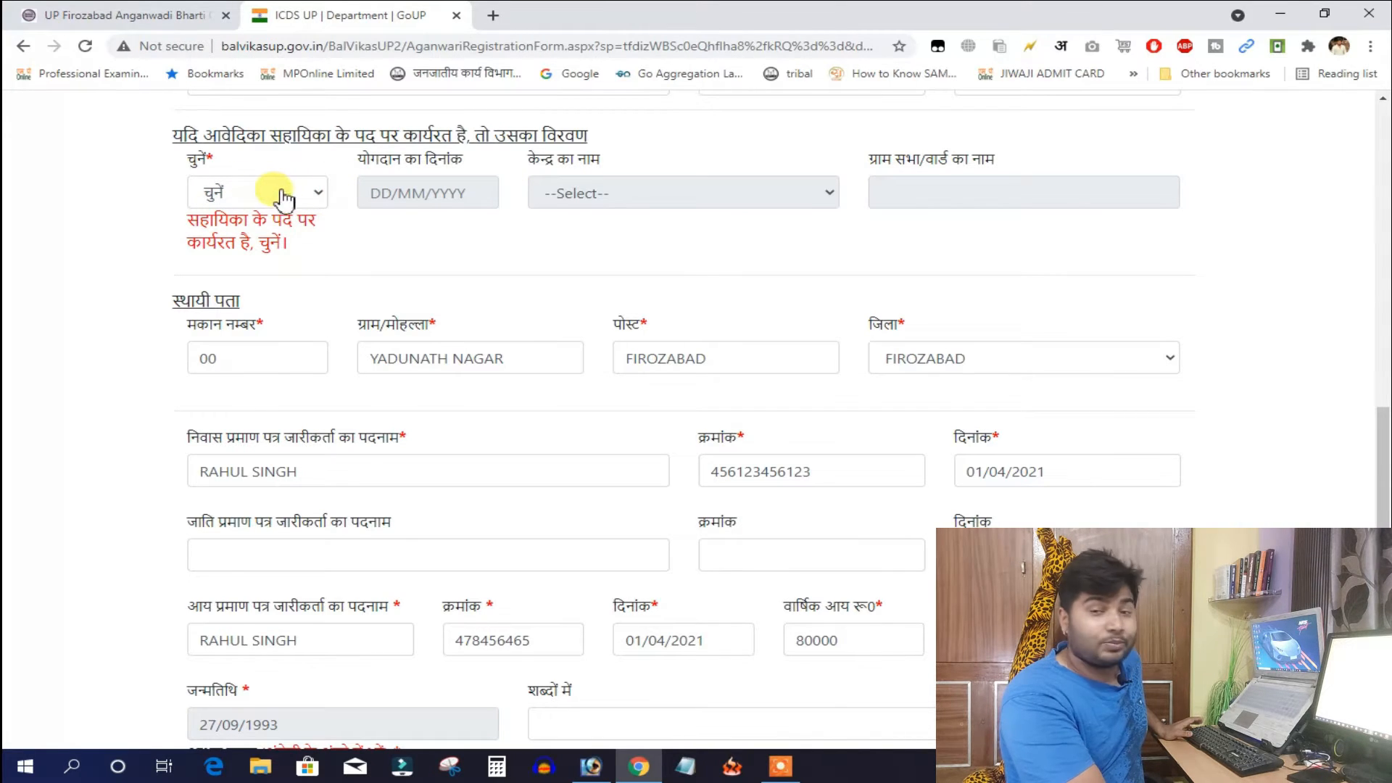
Answer नहीं to both the working-as-assistant and serving-as-helper questions, then save the personal details
left_click(289, 195)
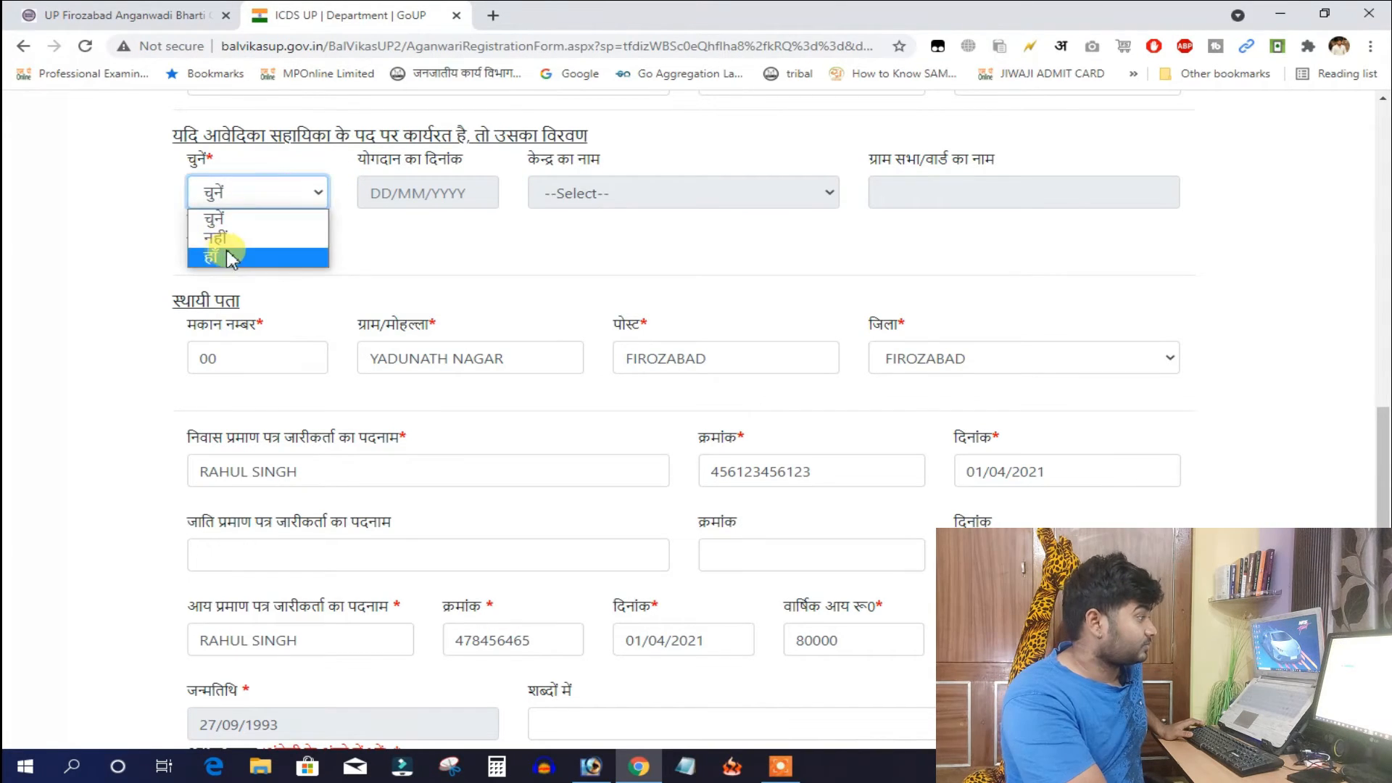
left_click(239, 260)
left_click(242, 205)
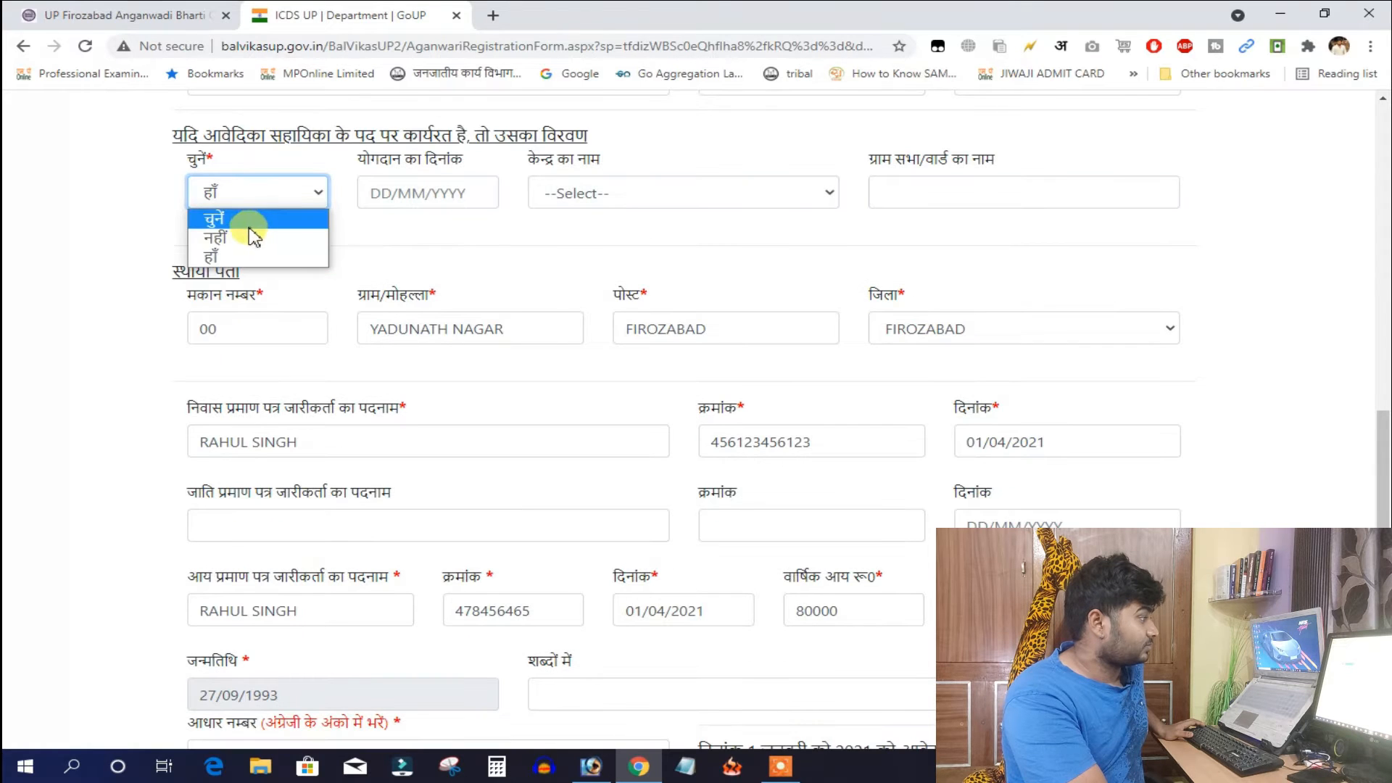
left_click(279, 238)
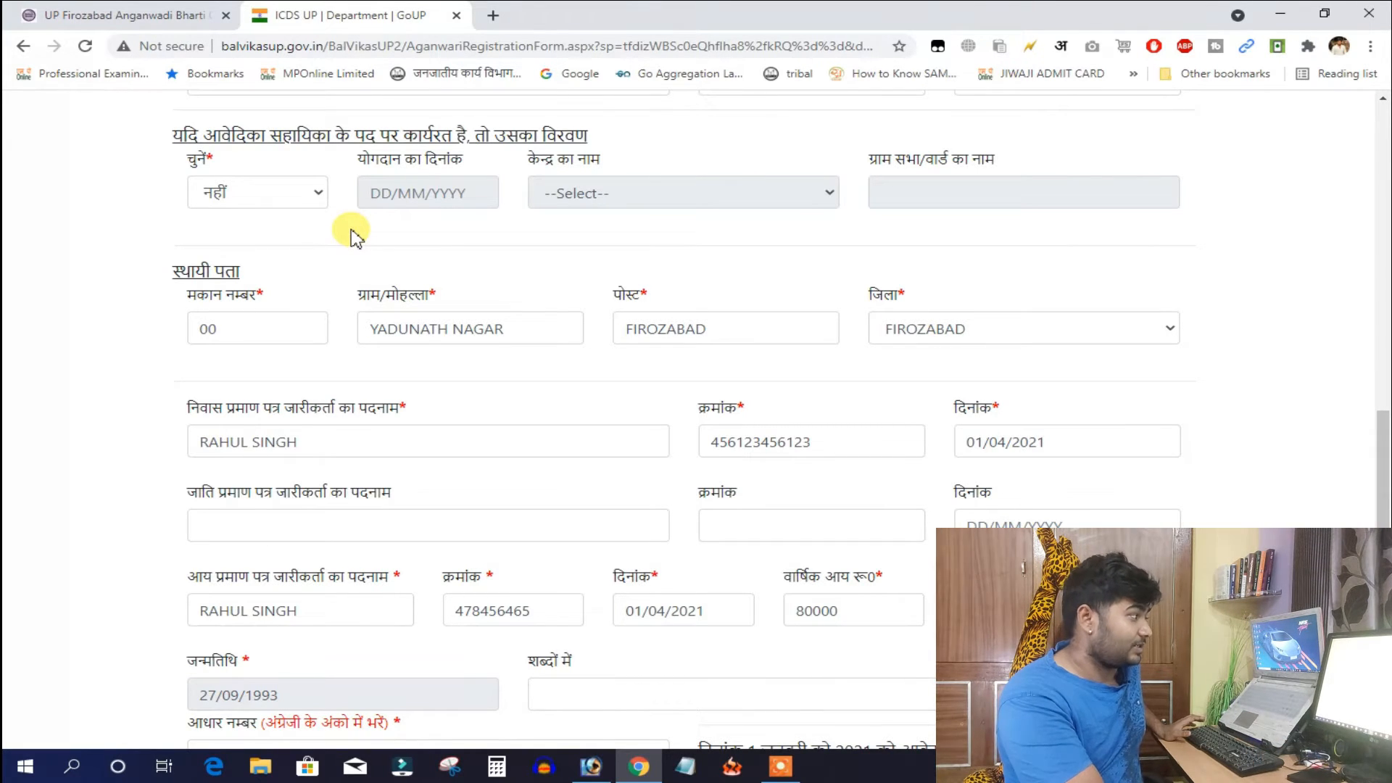
scroll(363, 231, "down", 5)
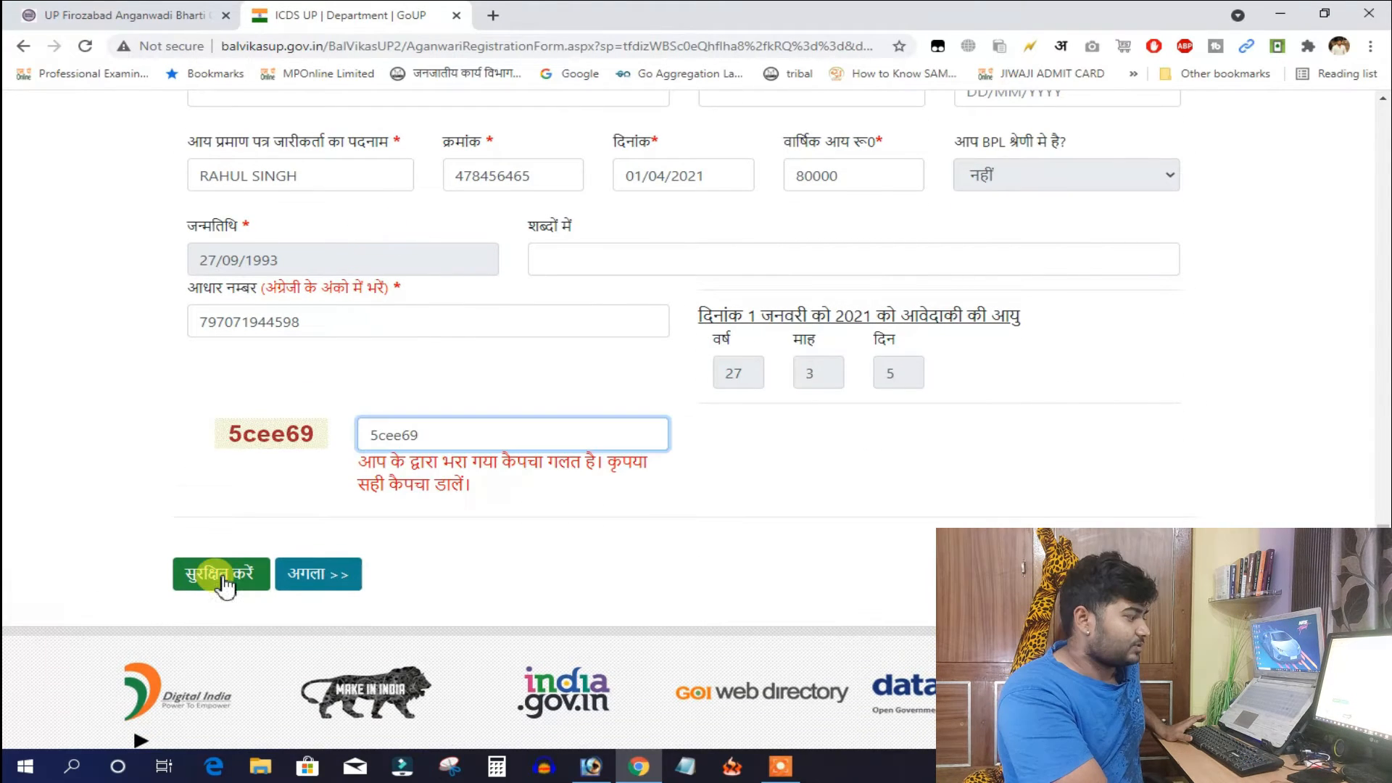
left_click(223, 580)
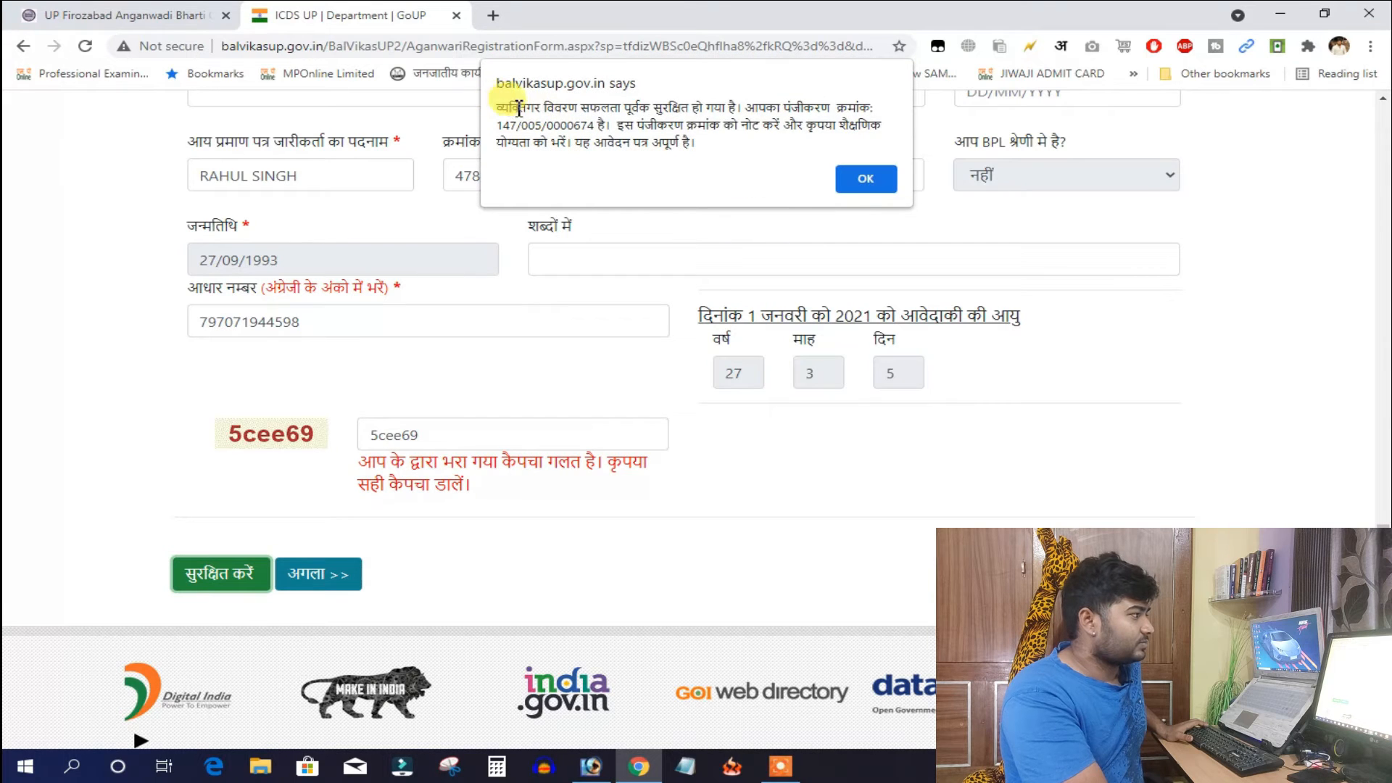
Note the issued registration number, dismiss the confirmation, and continue to the education page
left_click_drag(519, 109, 846, 130)
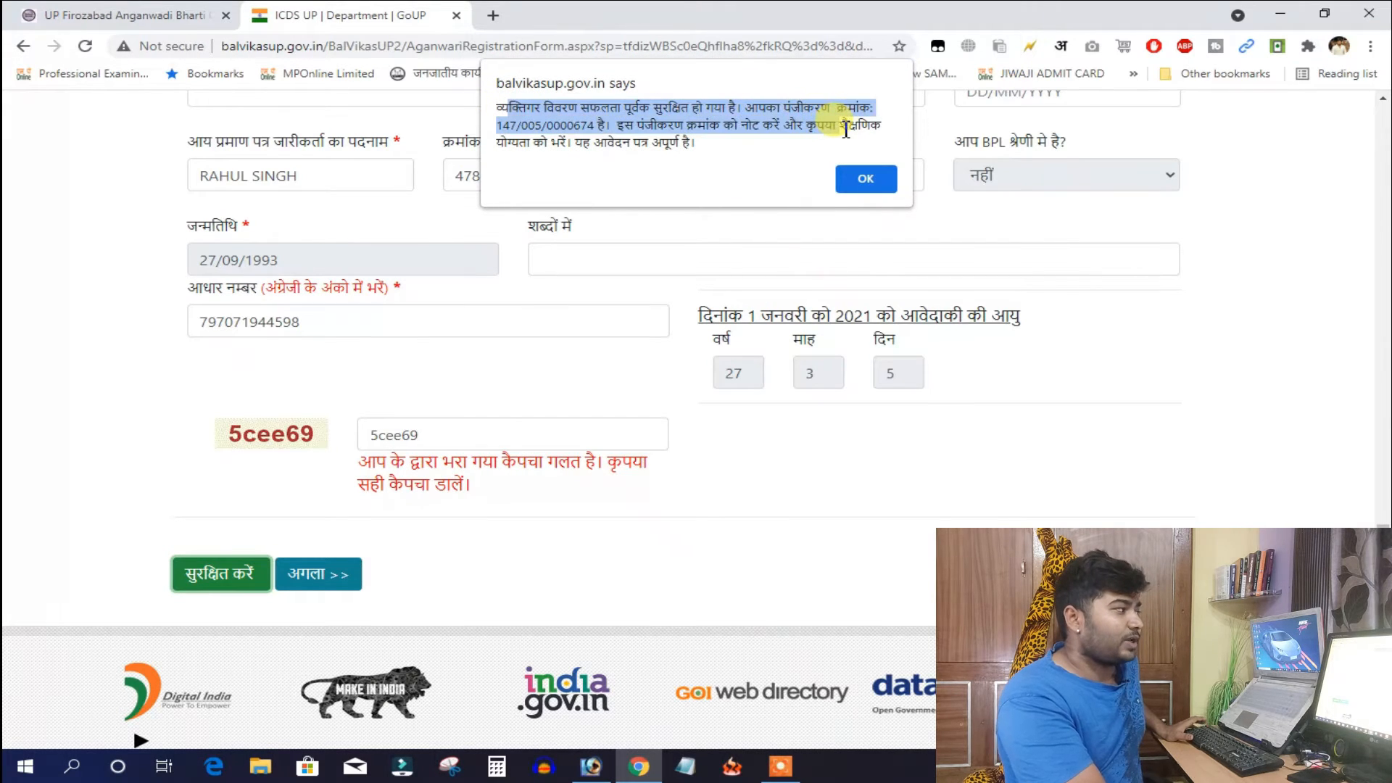
left_click(670, 121)
left_click_drag(588, 130, 538, 122)
key("Return")
left_click(329, 564)
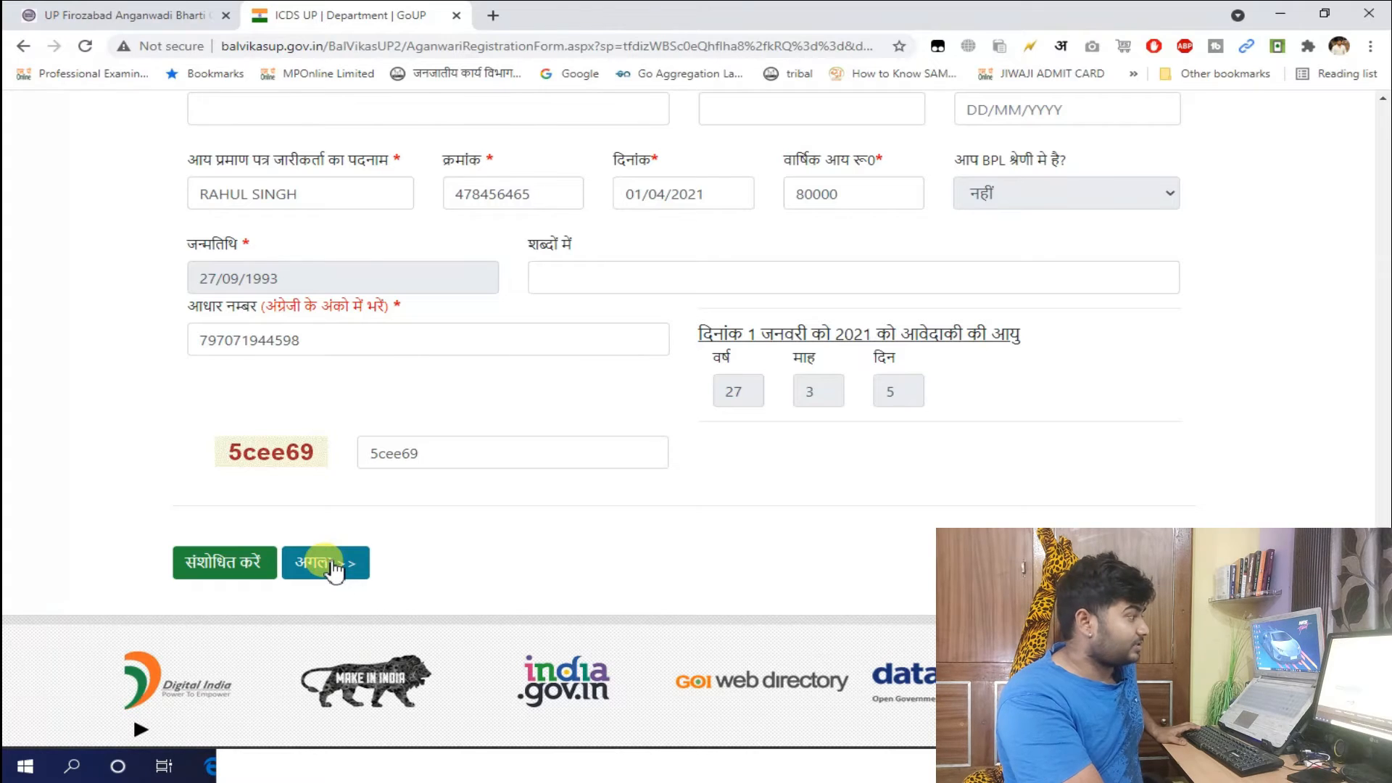
Enter the Class 5 school as GOVT SCHOOL ETAWAH with board UP BOARD
scroll(499, 493, "down", 2)
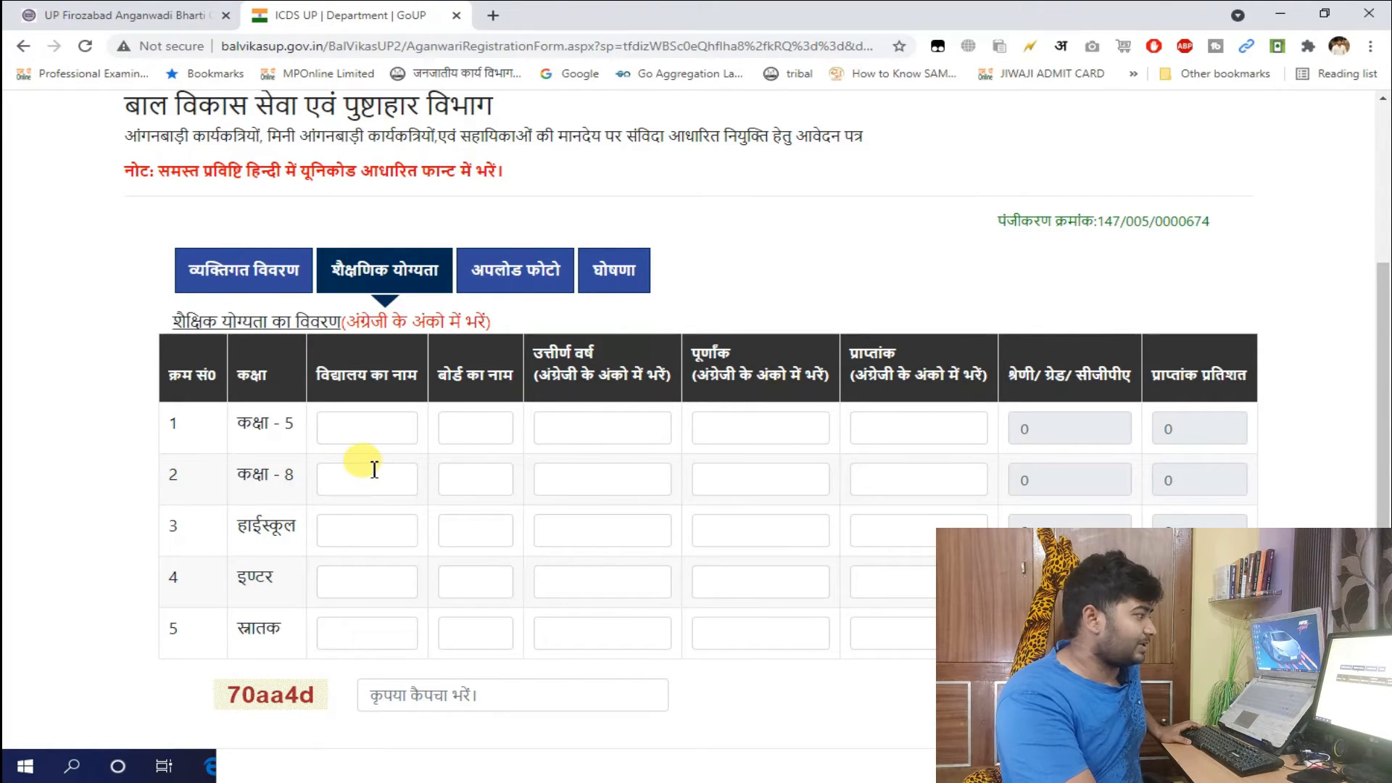
left_click(360, 435)
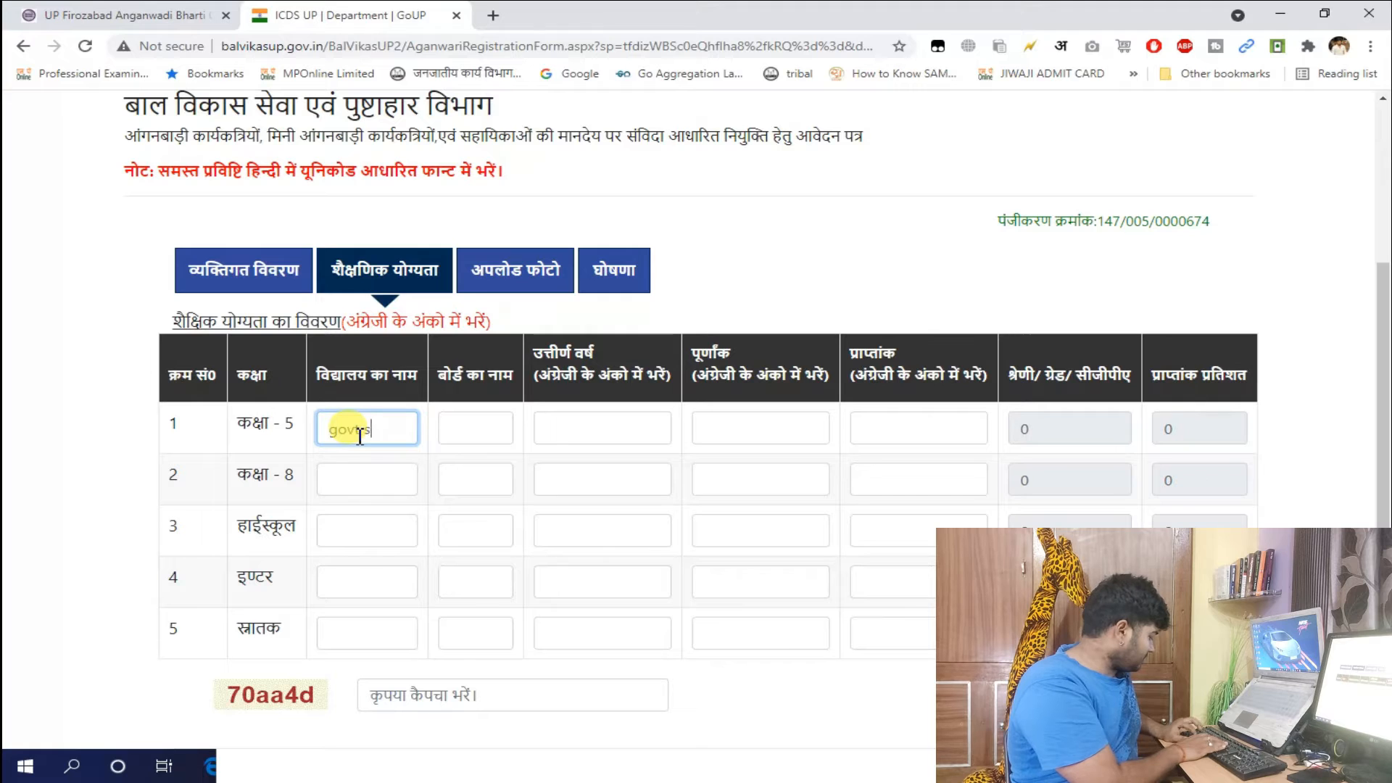
type("ol ")
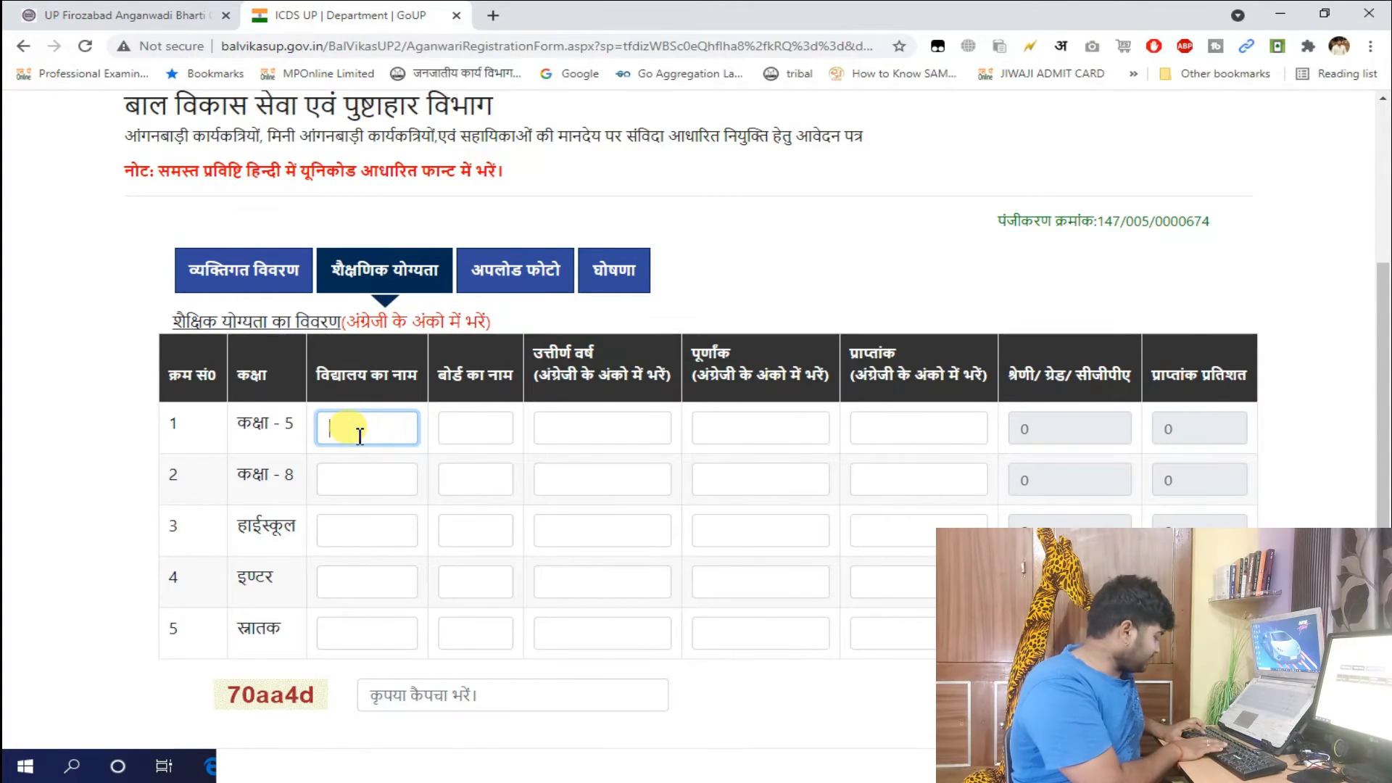
type("GOVT ")
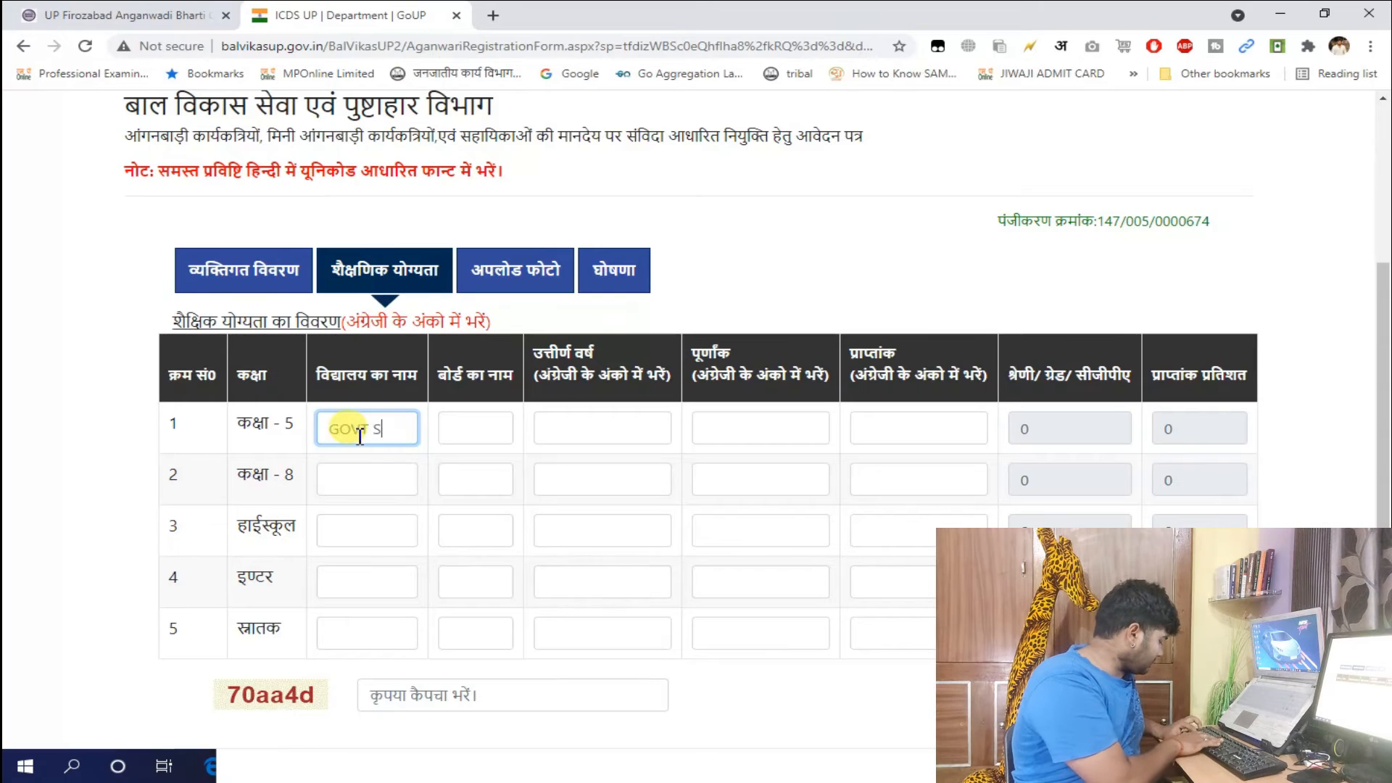
type("SCHOOL")
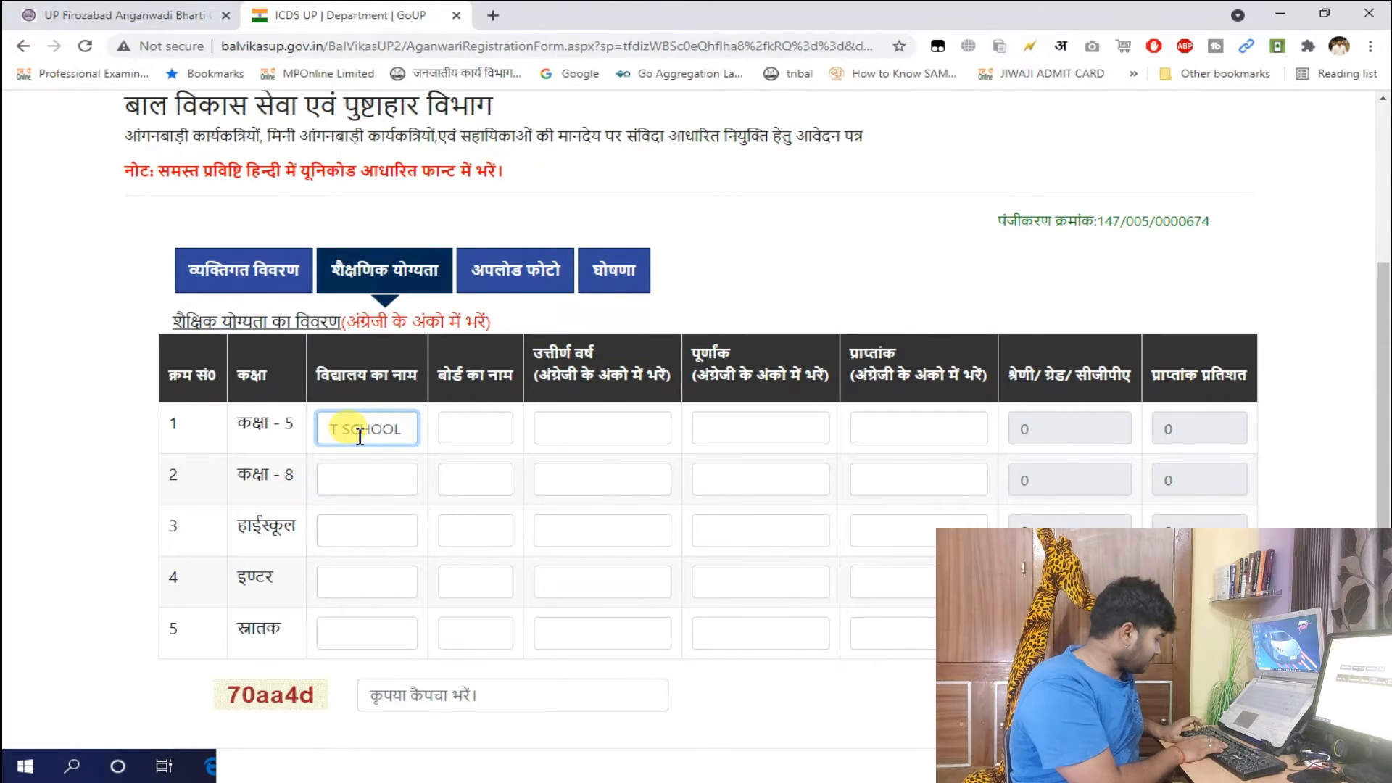
type(" ETAWAH")
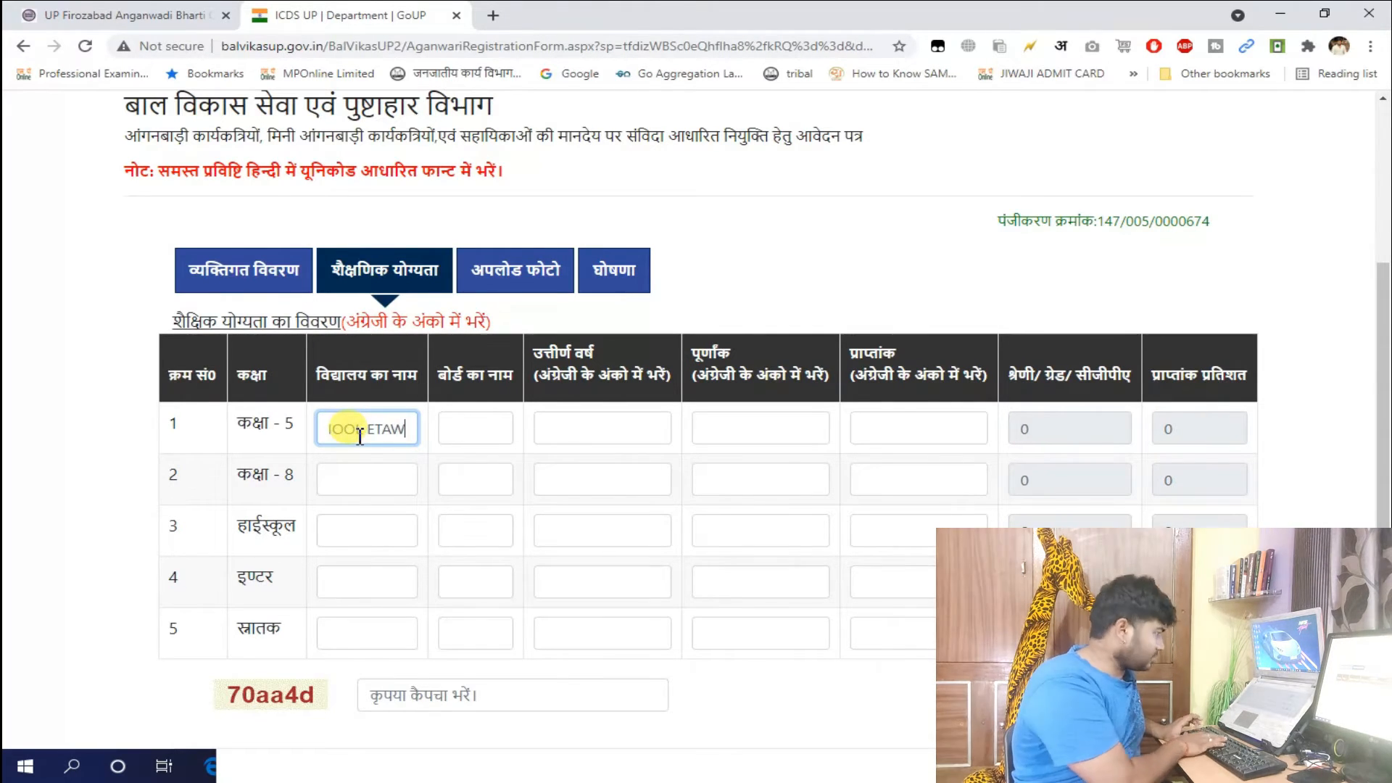
key("Tab")
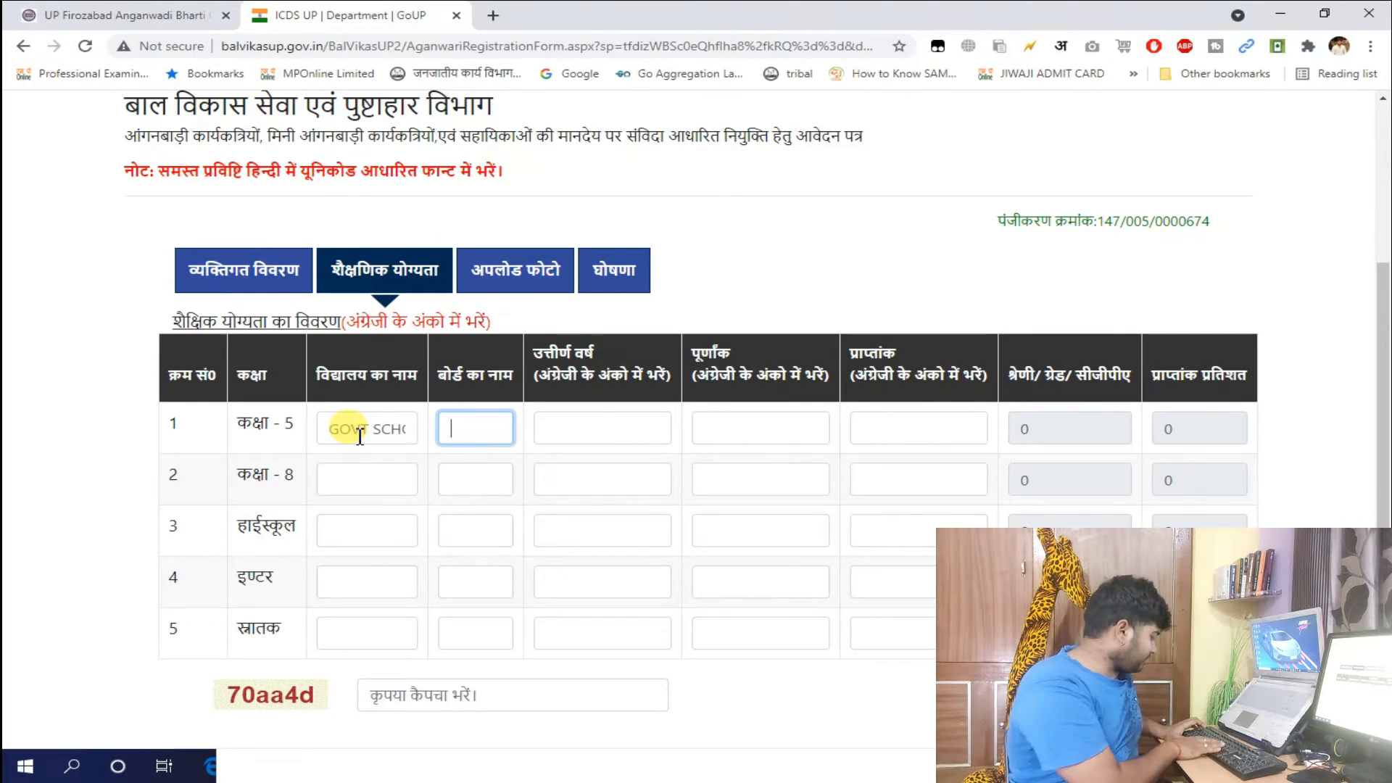
type("UP BOARD")
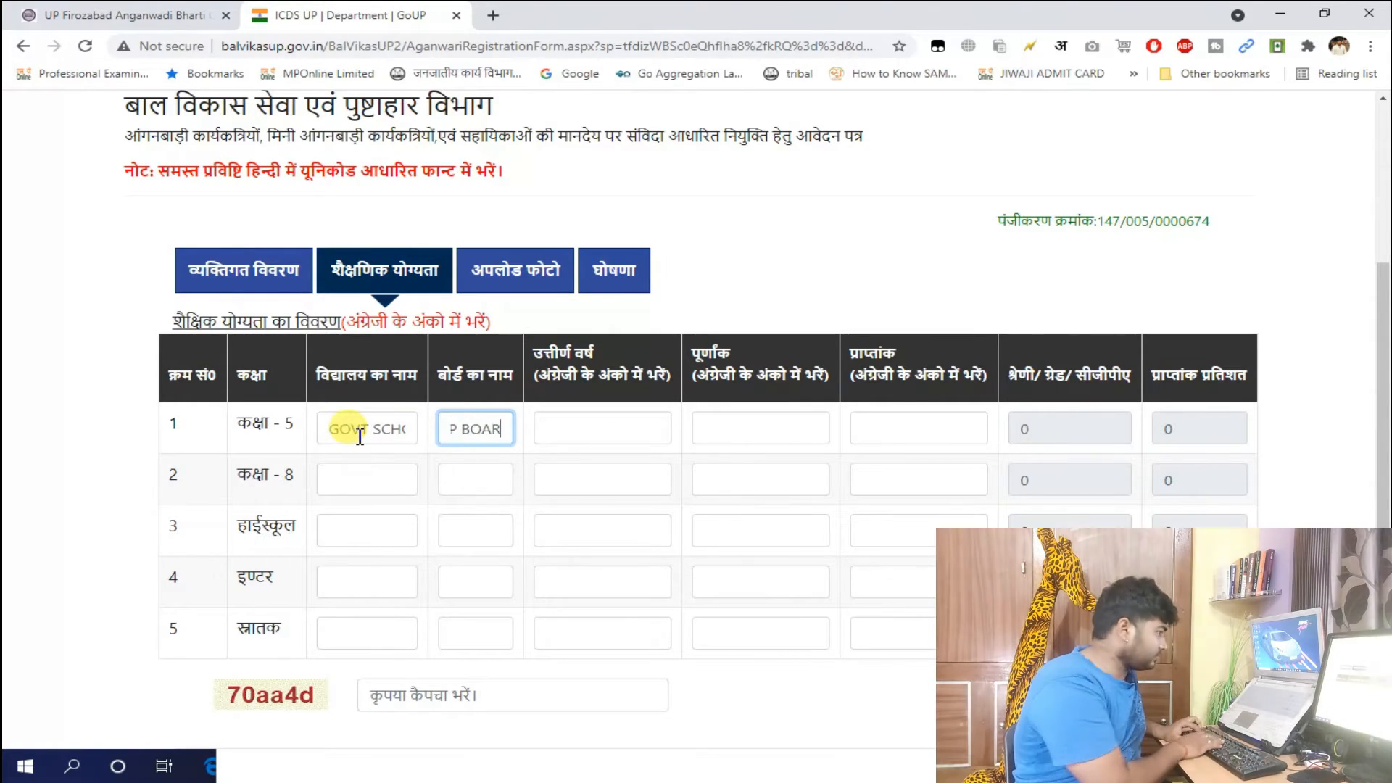
key("Tab")
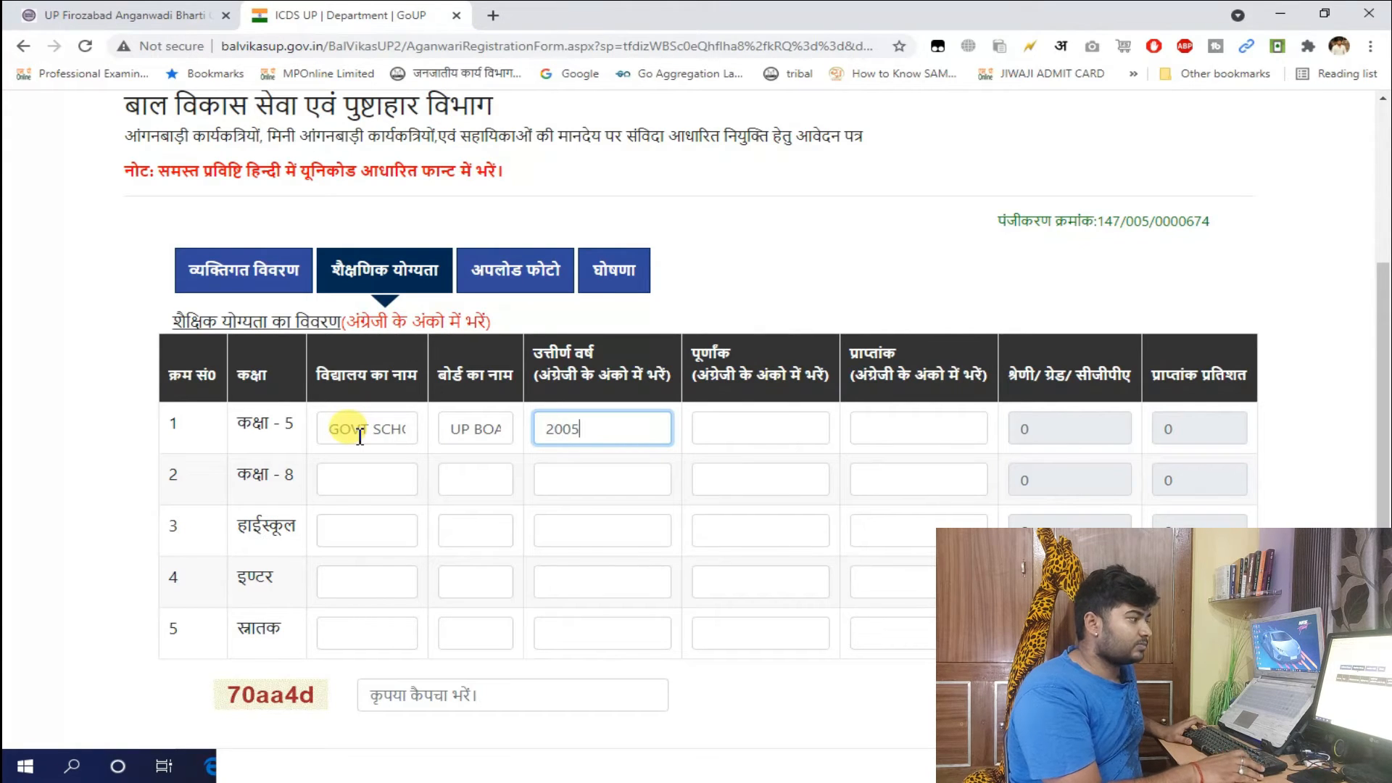
key("Tab")
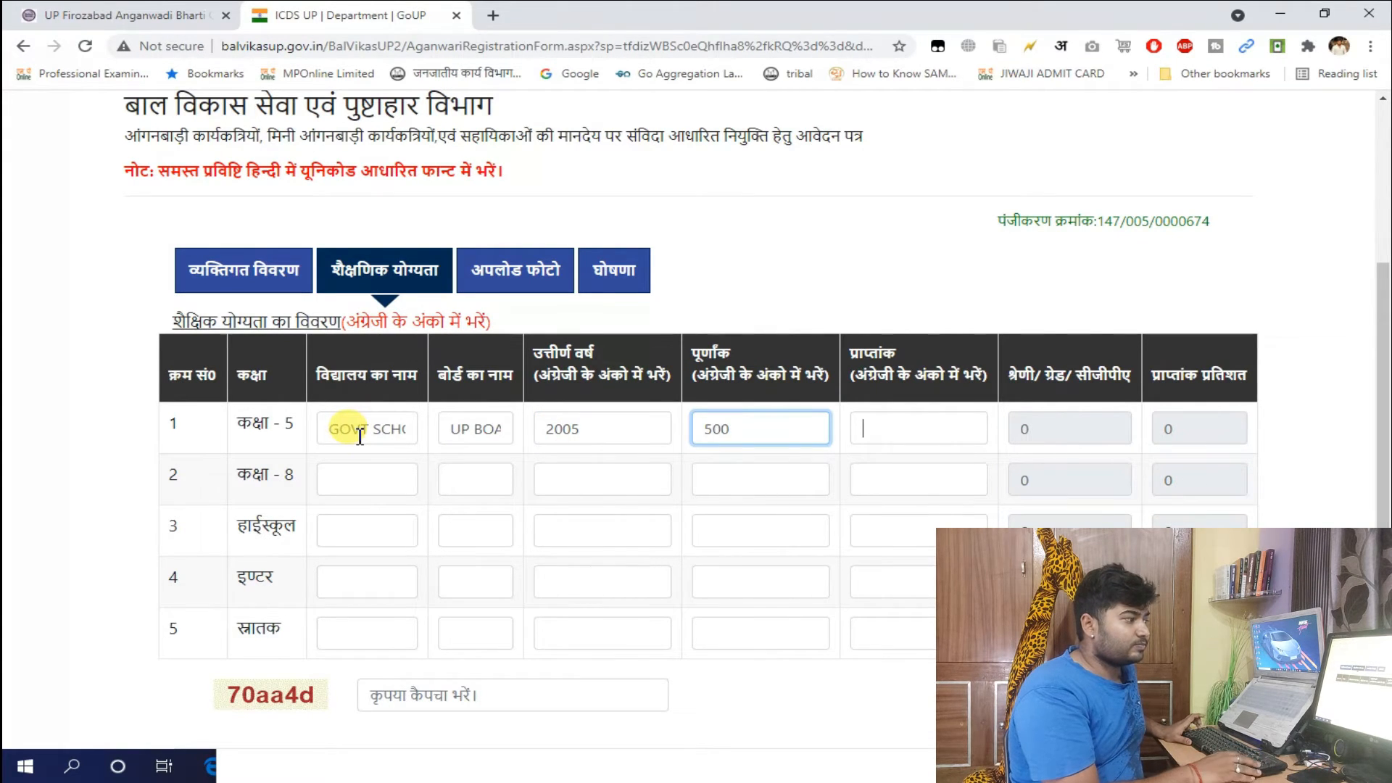
key("Tab")
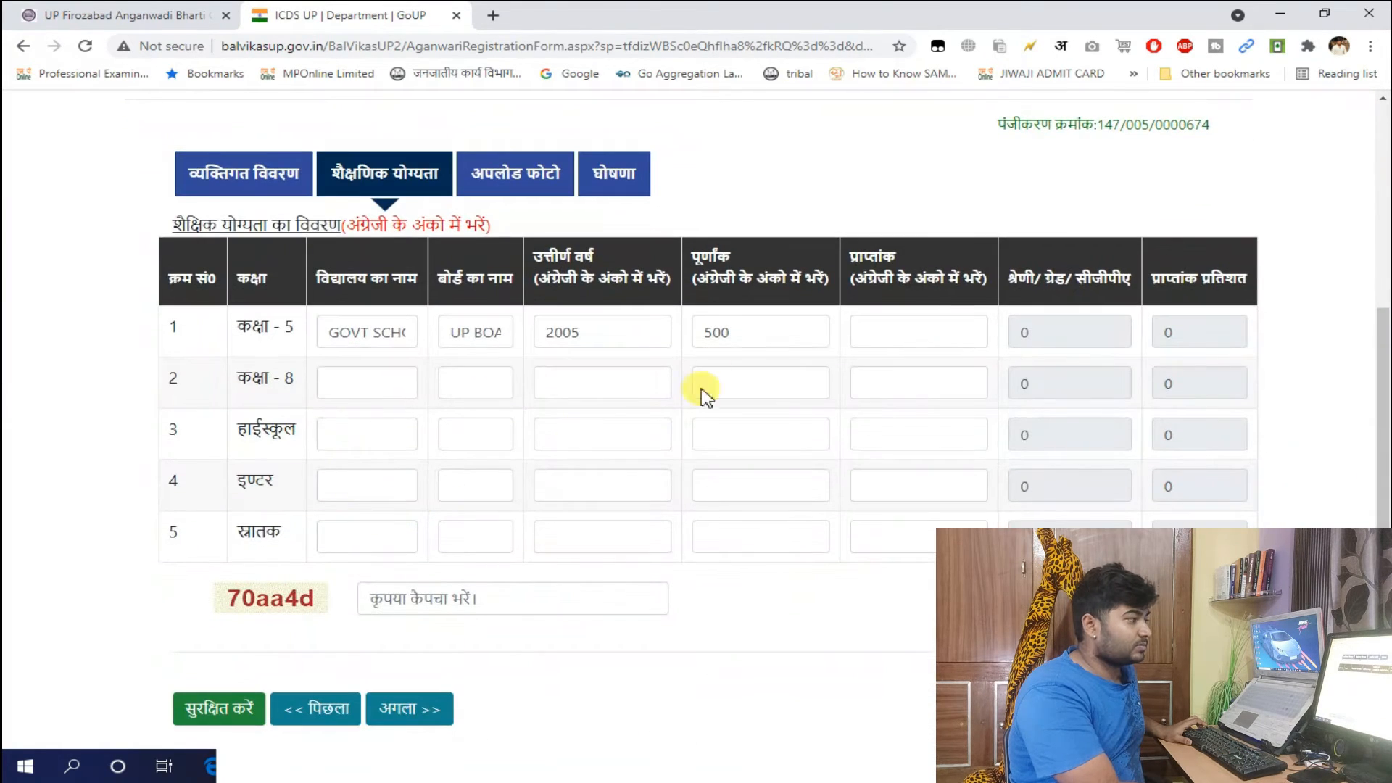
Enter 400 obtained marks for Class 5, fill the captcha, and continue to photo uploads
left_click(879, 327)
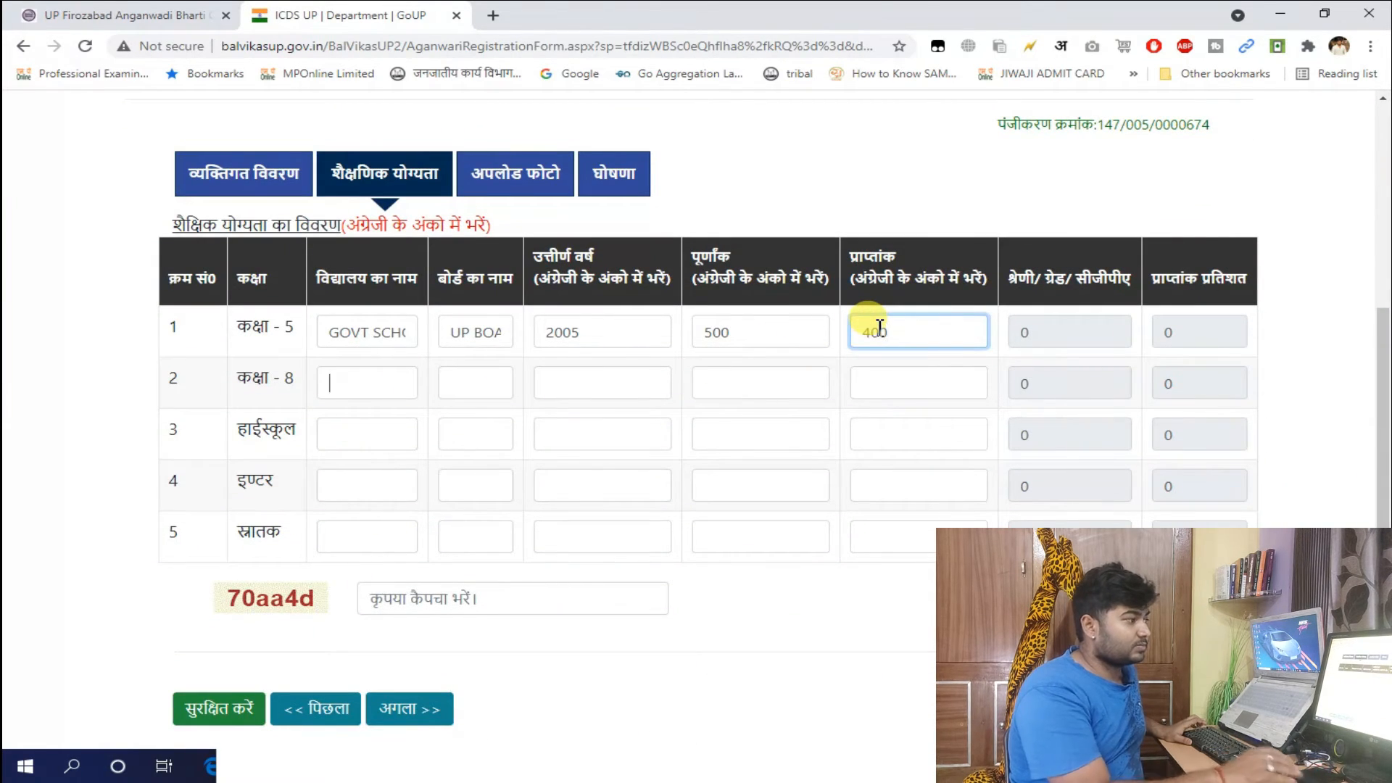
type("400")
key("Tab")
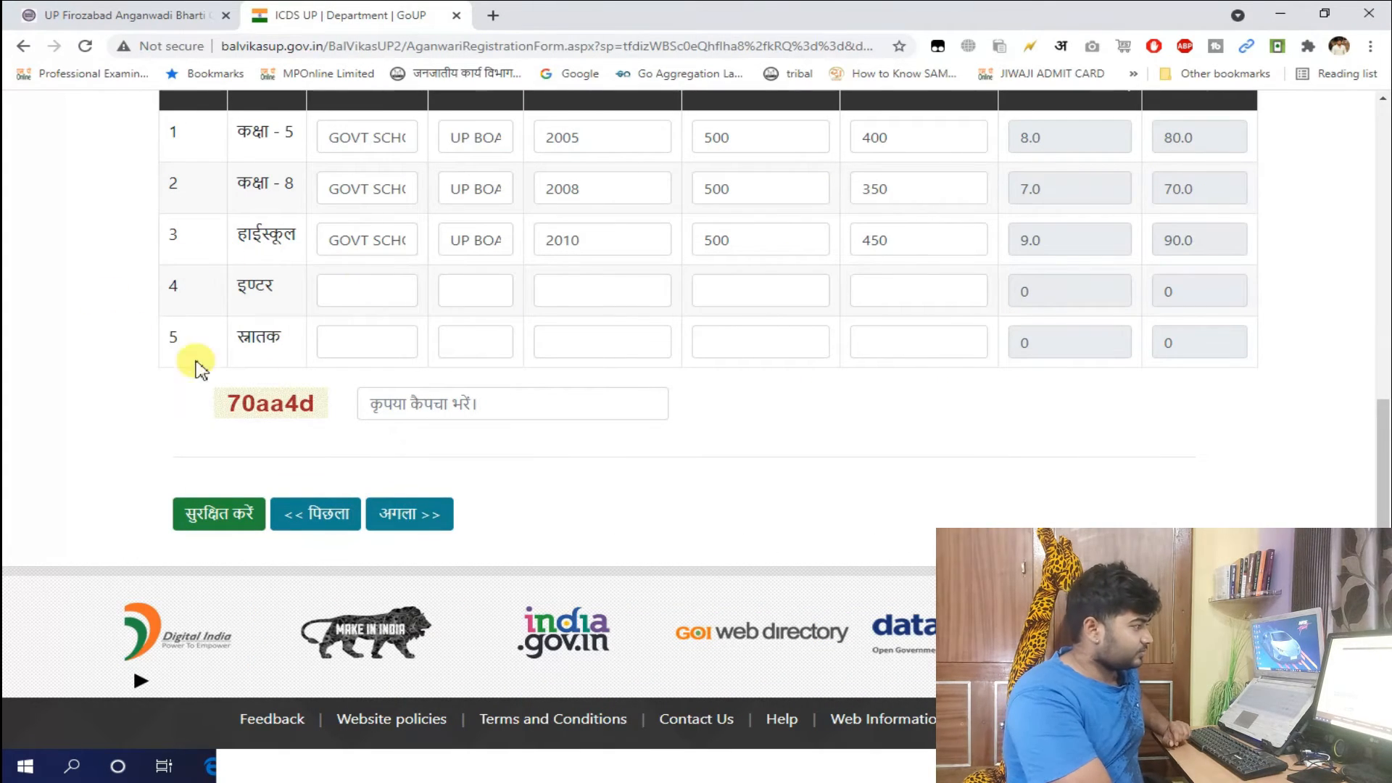
left_click(412, 403)
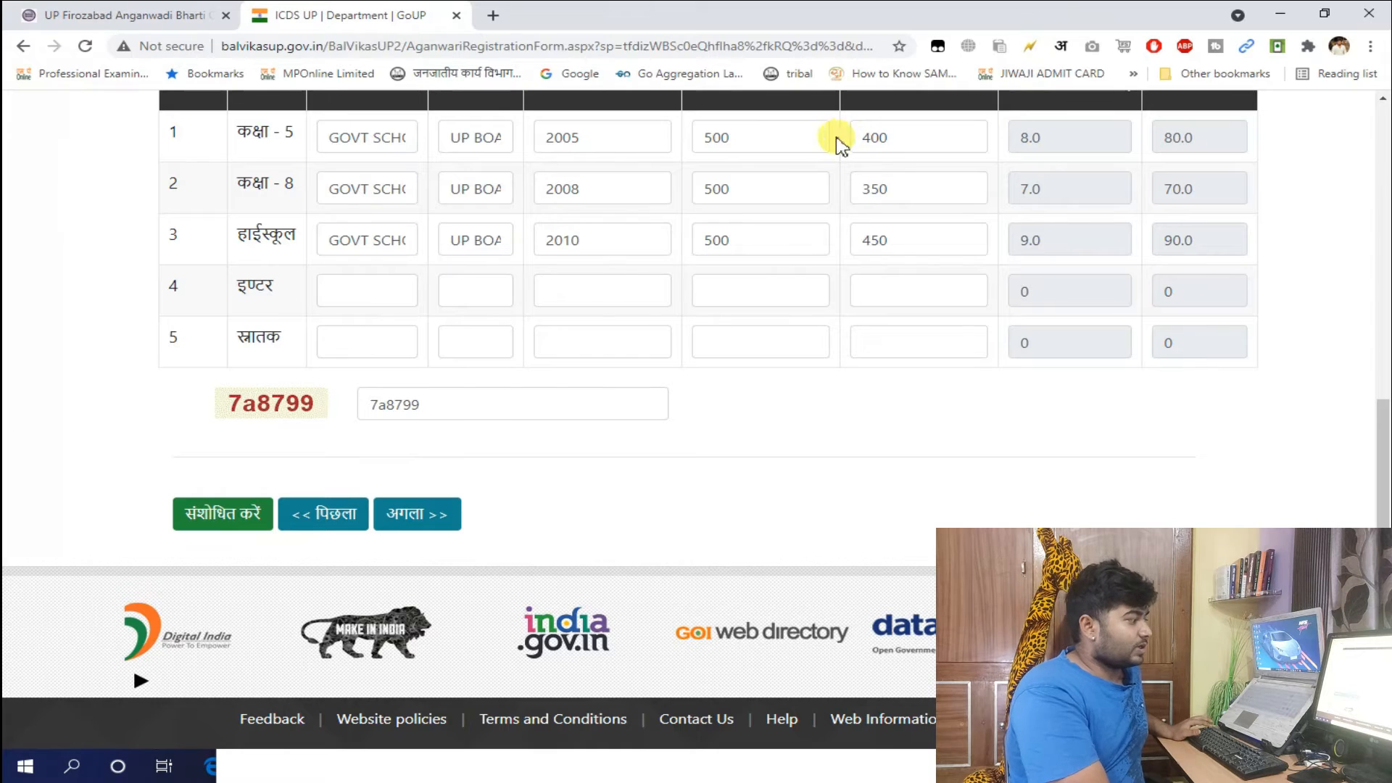
left_click(417, 514)
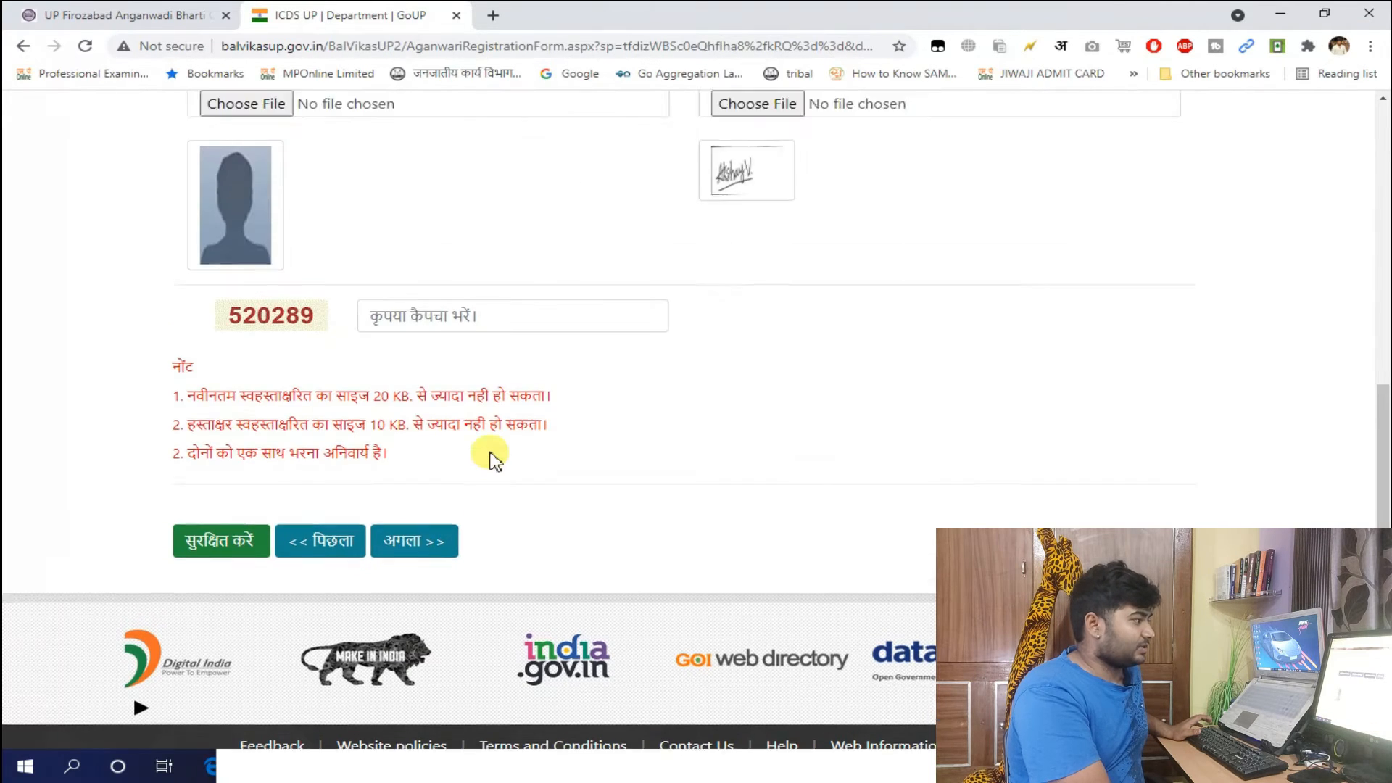
Attach the applicant's photo and the Signature image file
scroll(493, 460, "up", 4)
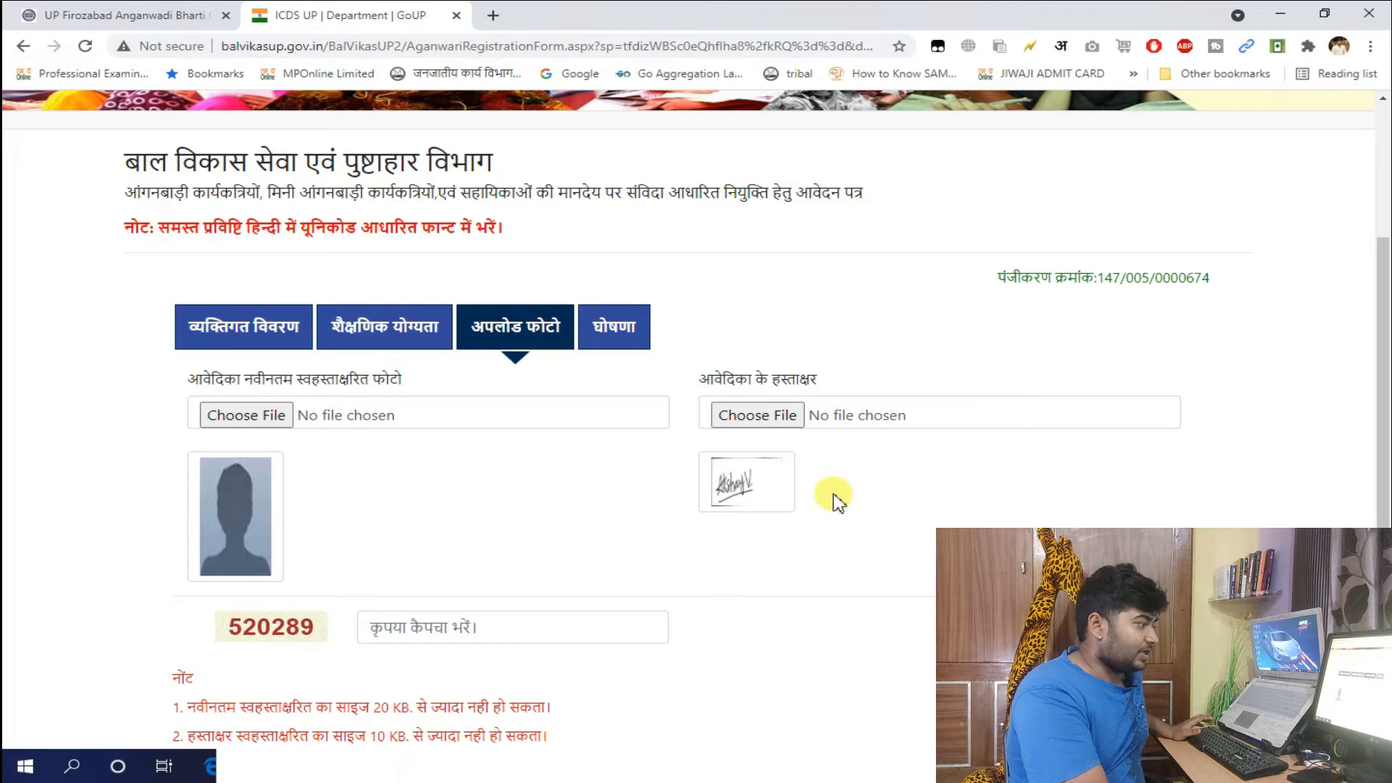
left_click(247, 416)
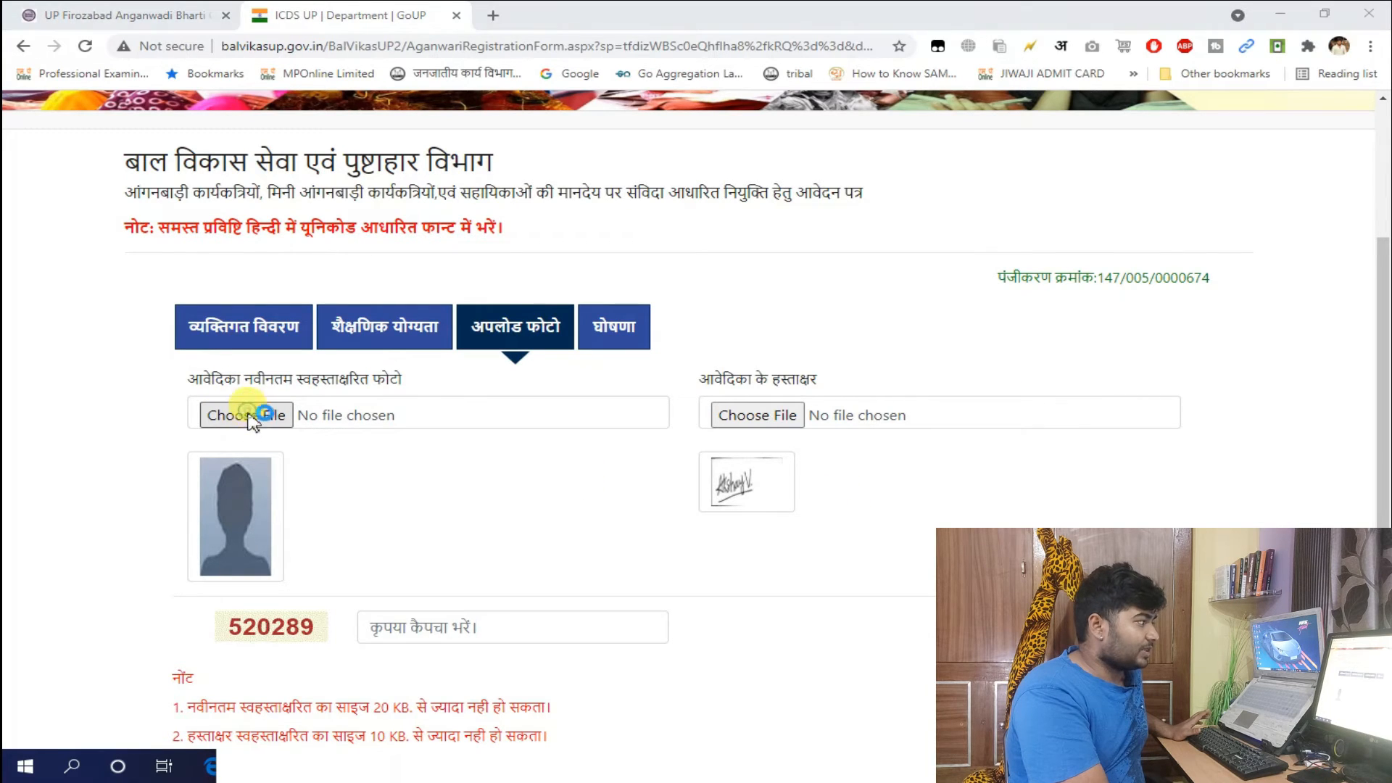
left_click(540, 145)
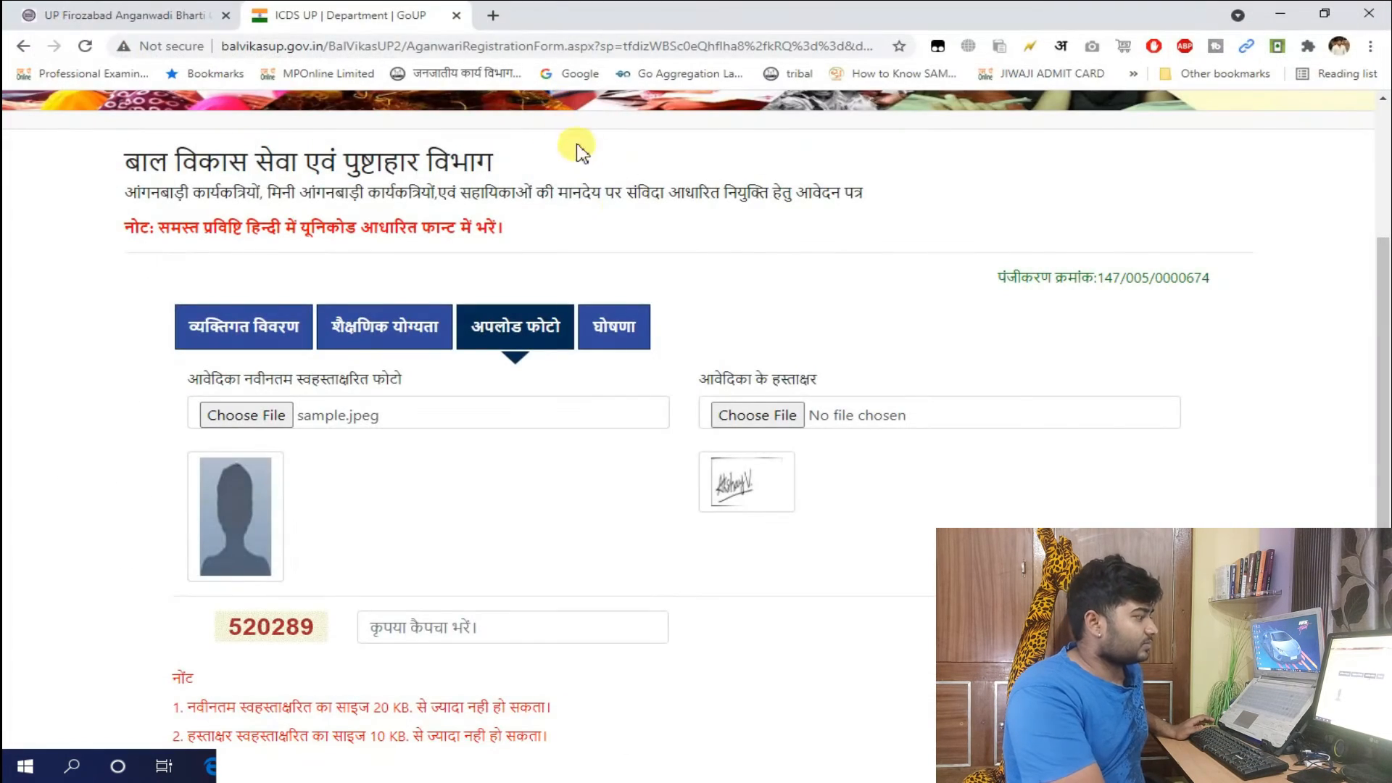
left_click(744, 397)
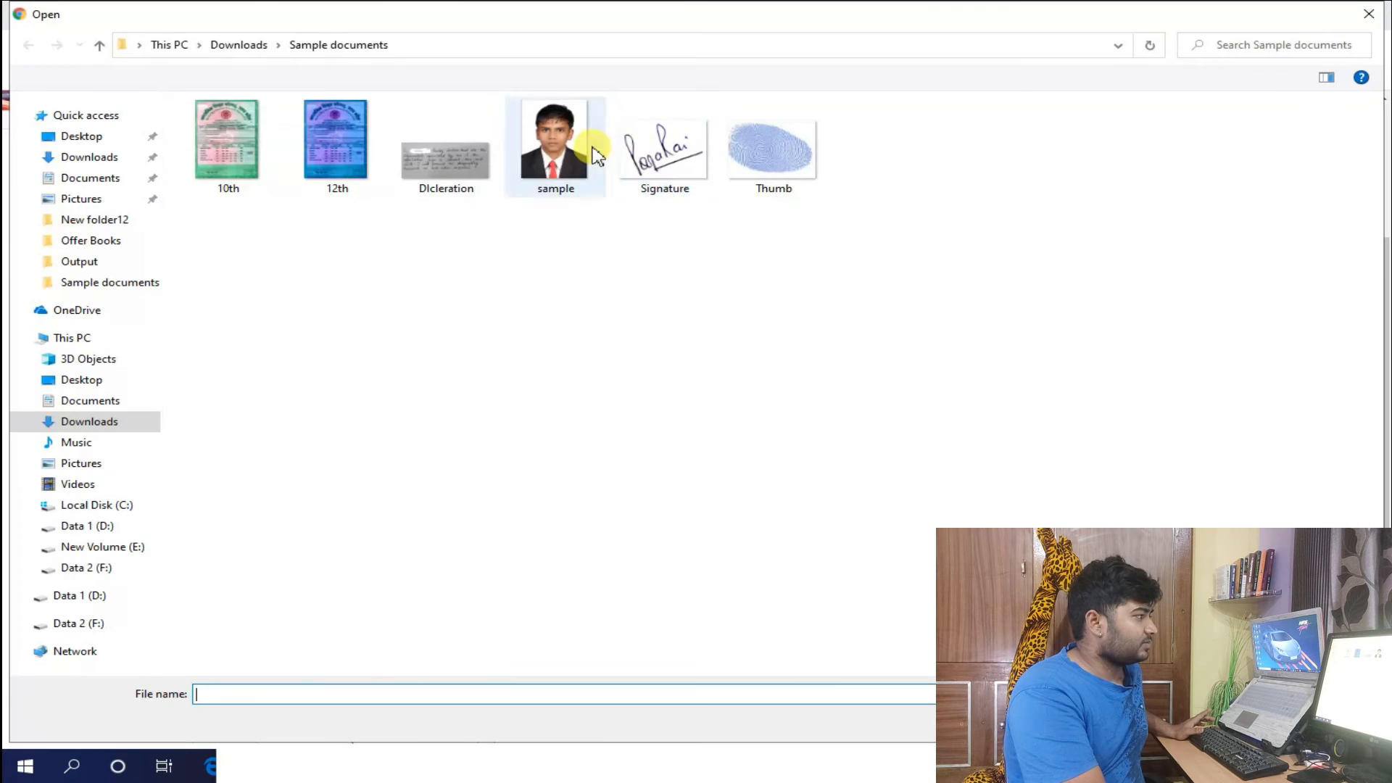
double_click(662, 140)
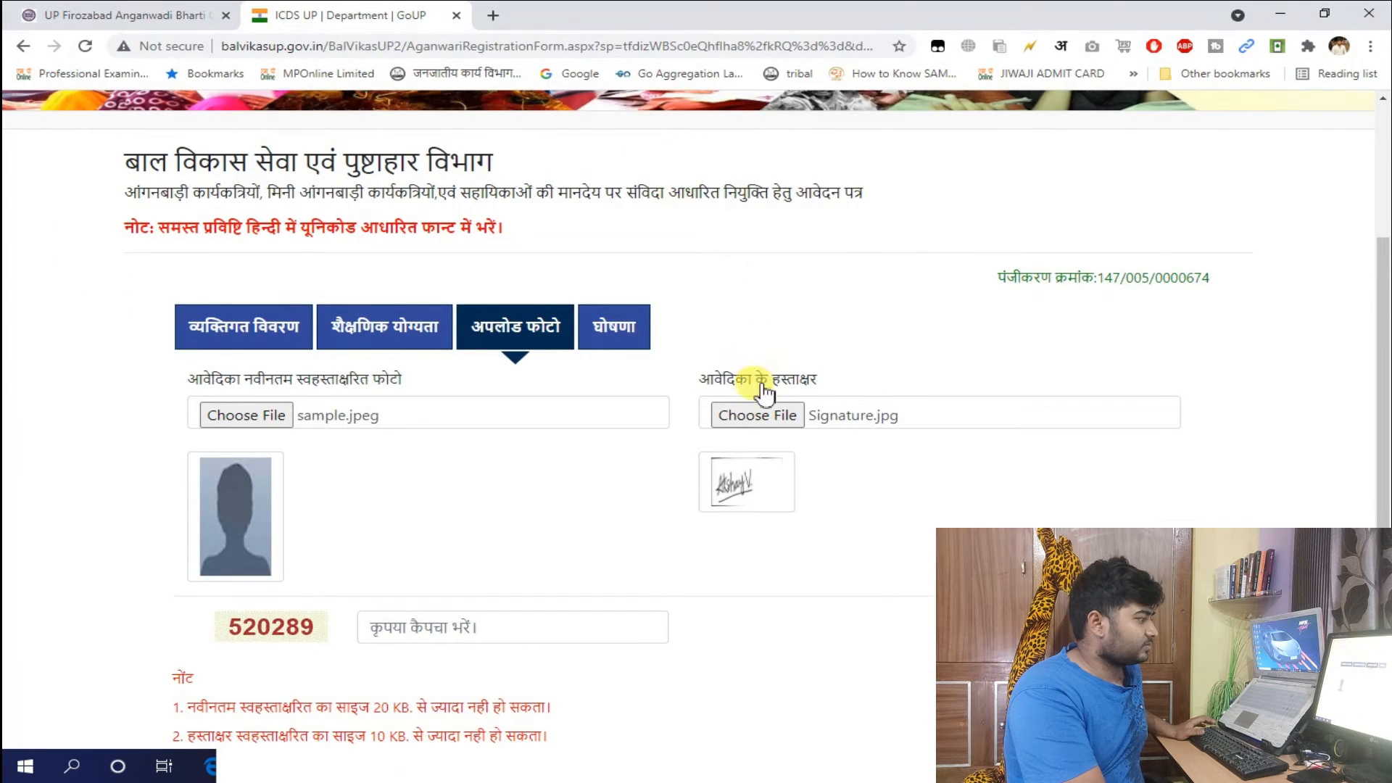
Enter the captcha and try saving the photo and signature uploads
scroll(433, 553, "down", 1)
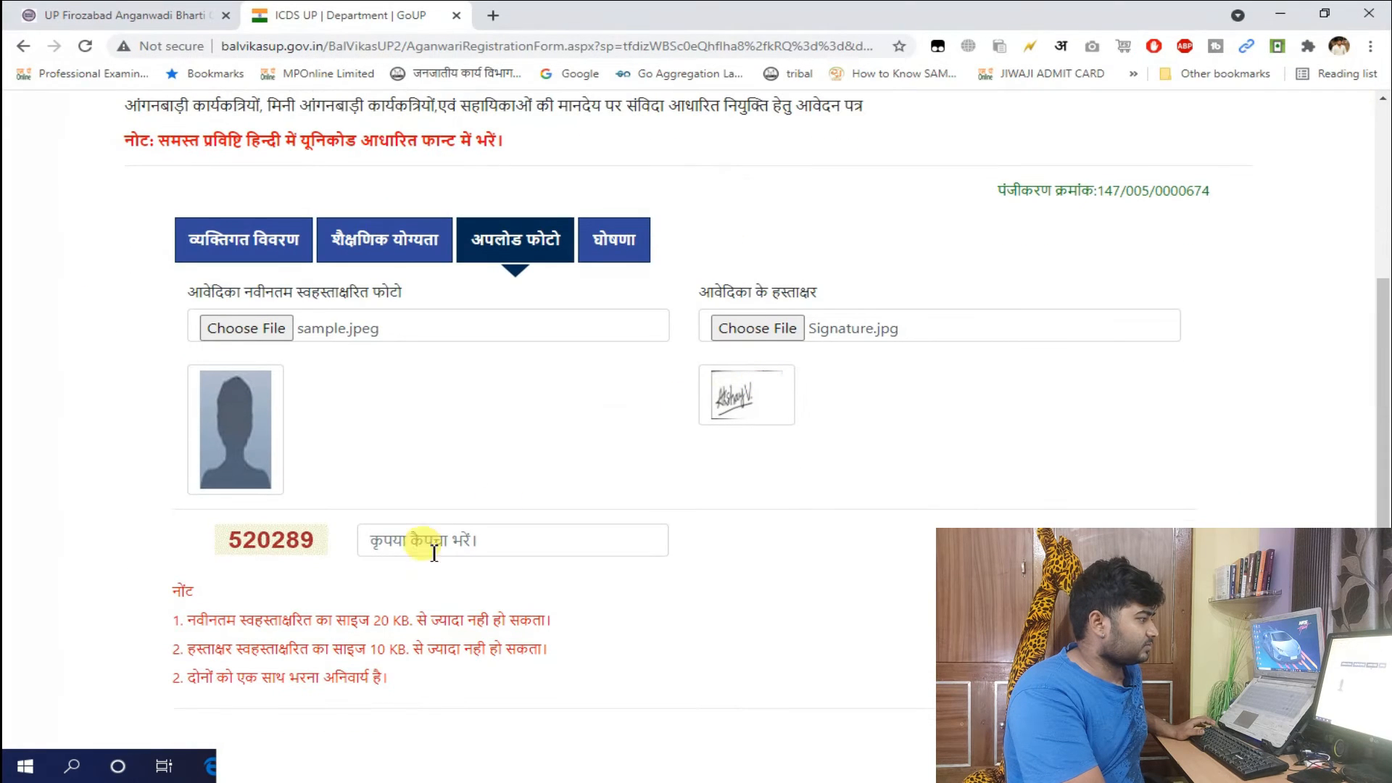
left_click(485, 545)
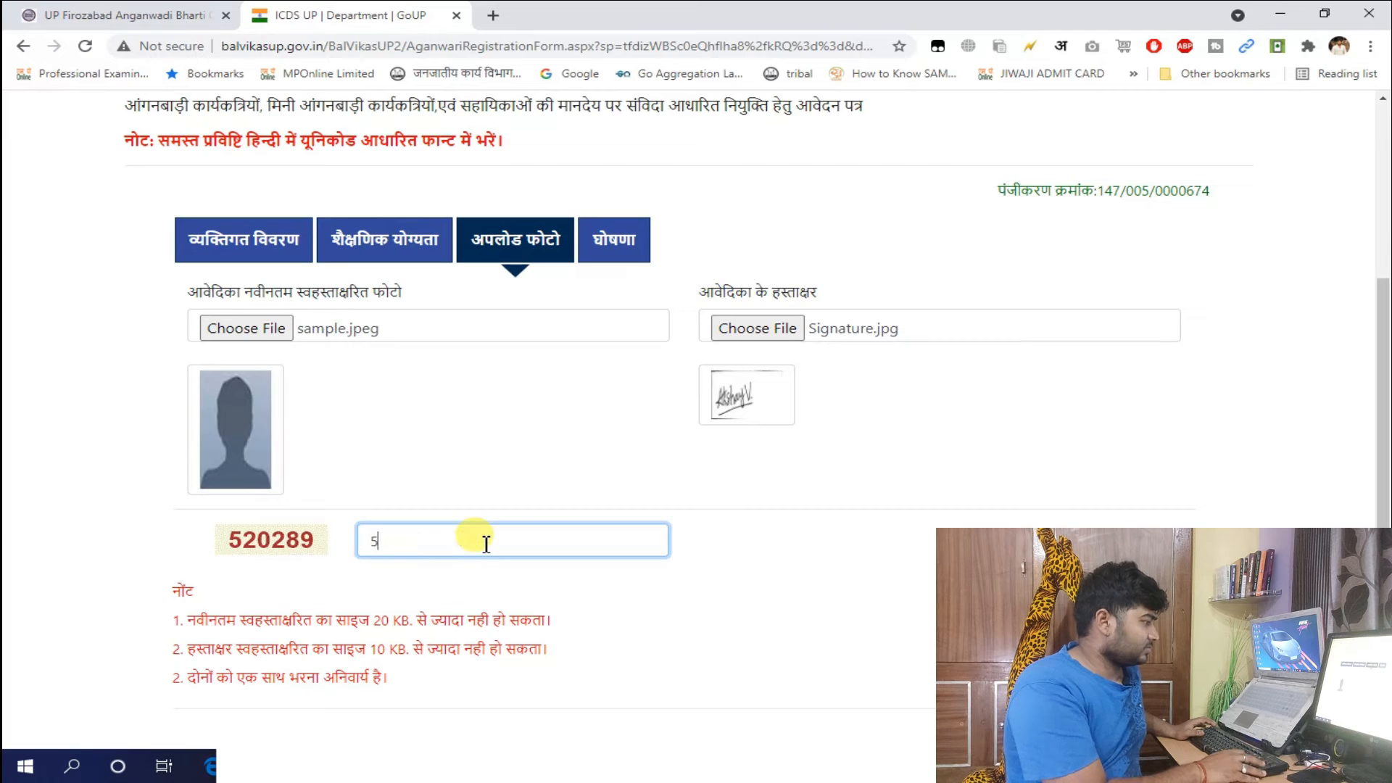
type("520289")
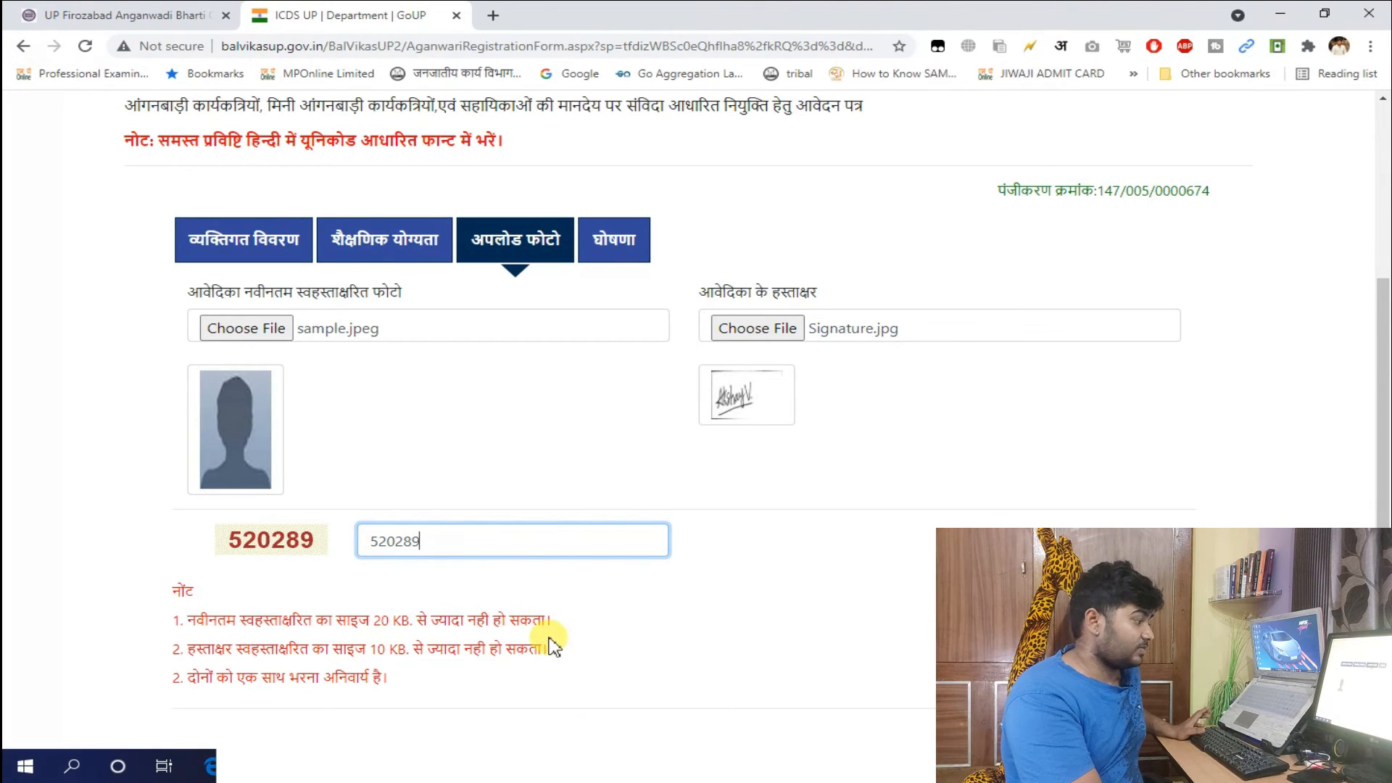
scroll(902, 591, "down", 3)
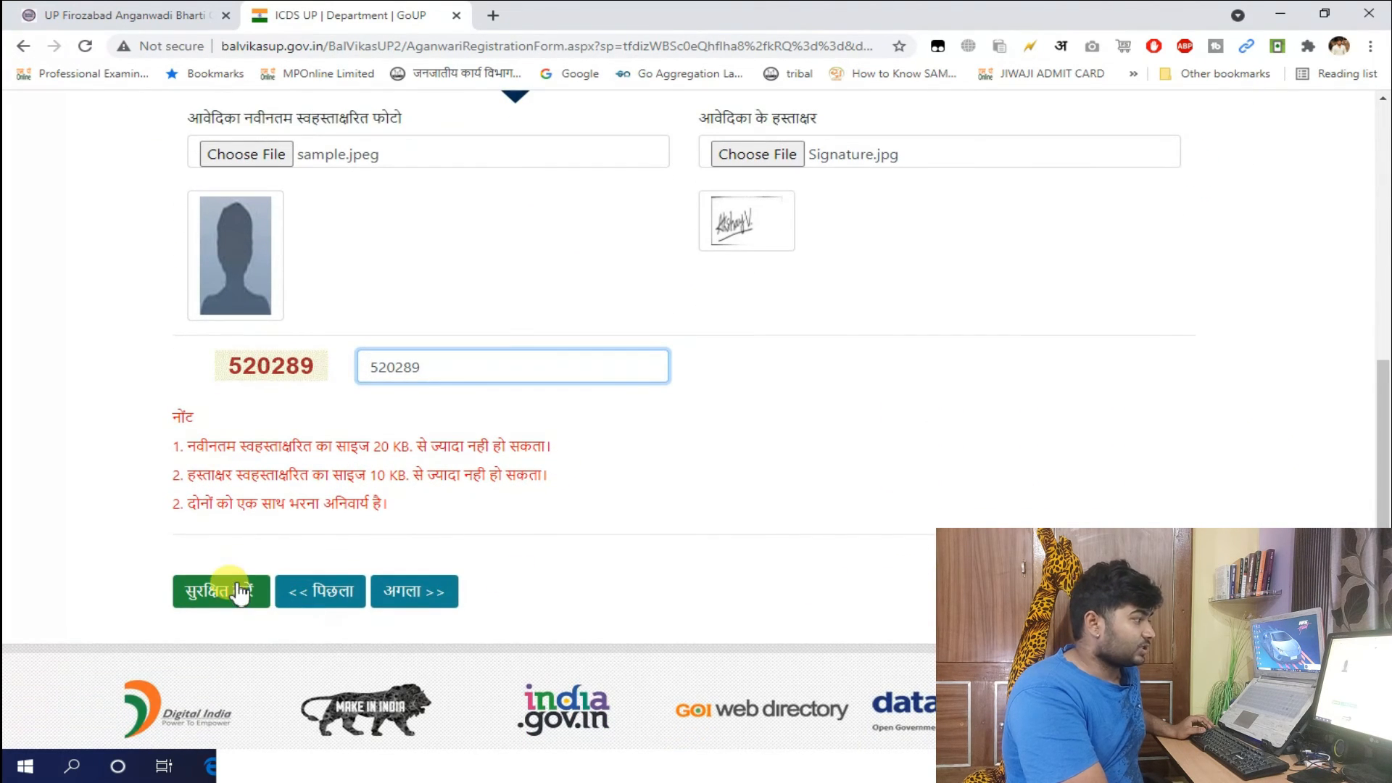
left_click(239, 591)
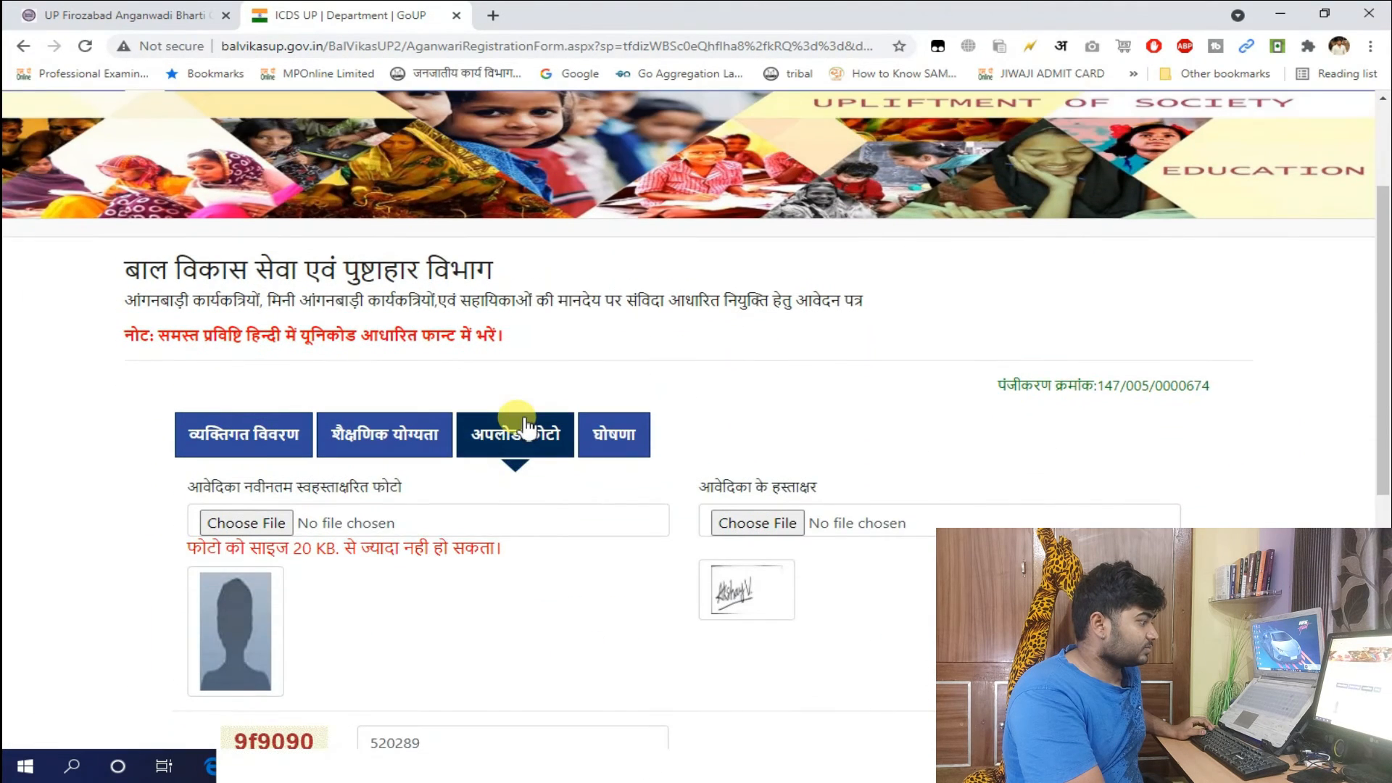
After the 20 KB photo size error, pick a new photo and switch to the image optimizer
scroll(523, 426, "down", 1)
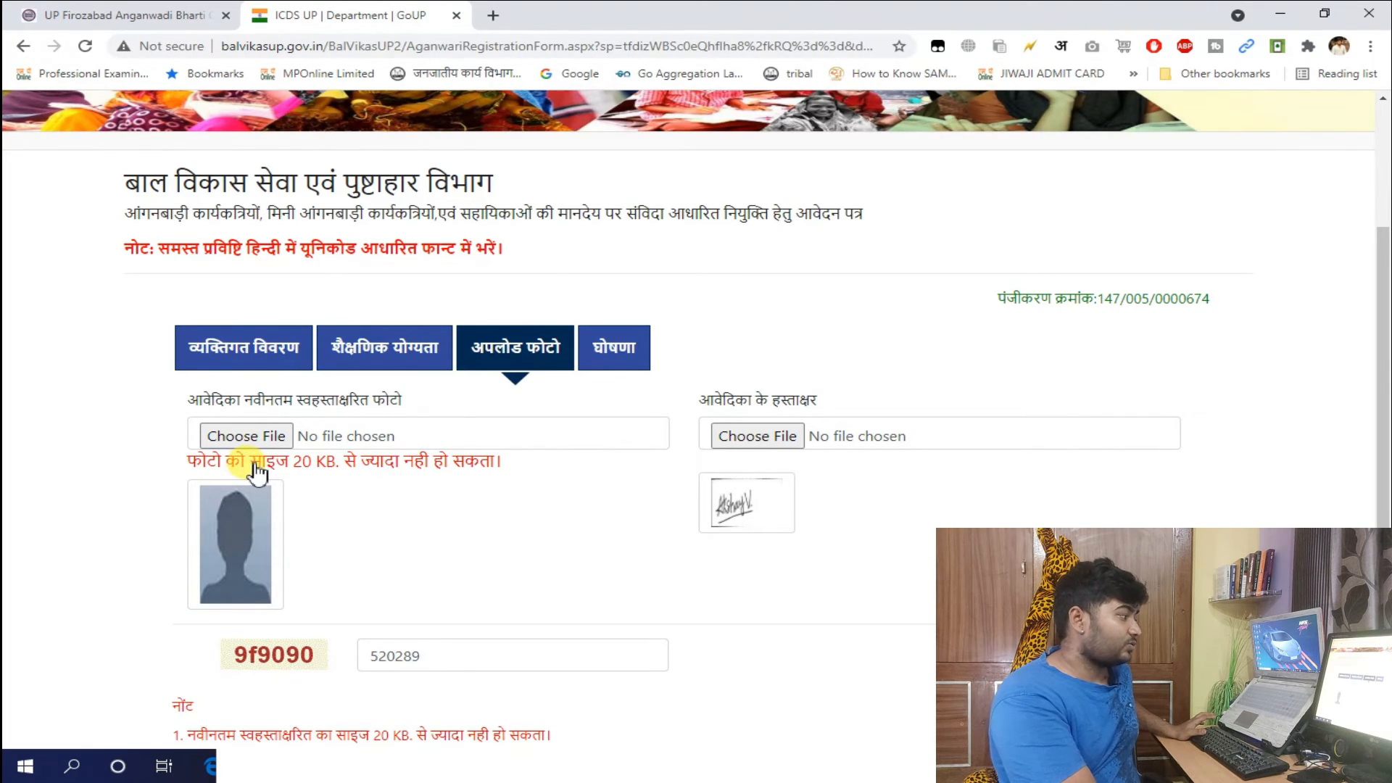
left_click(250, 436)
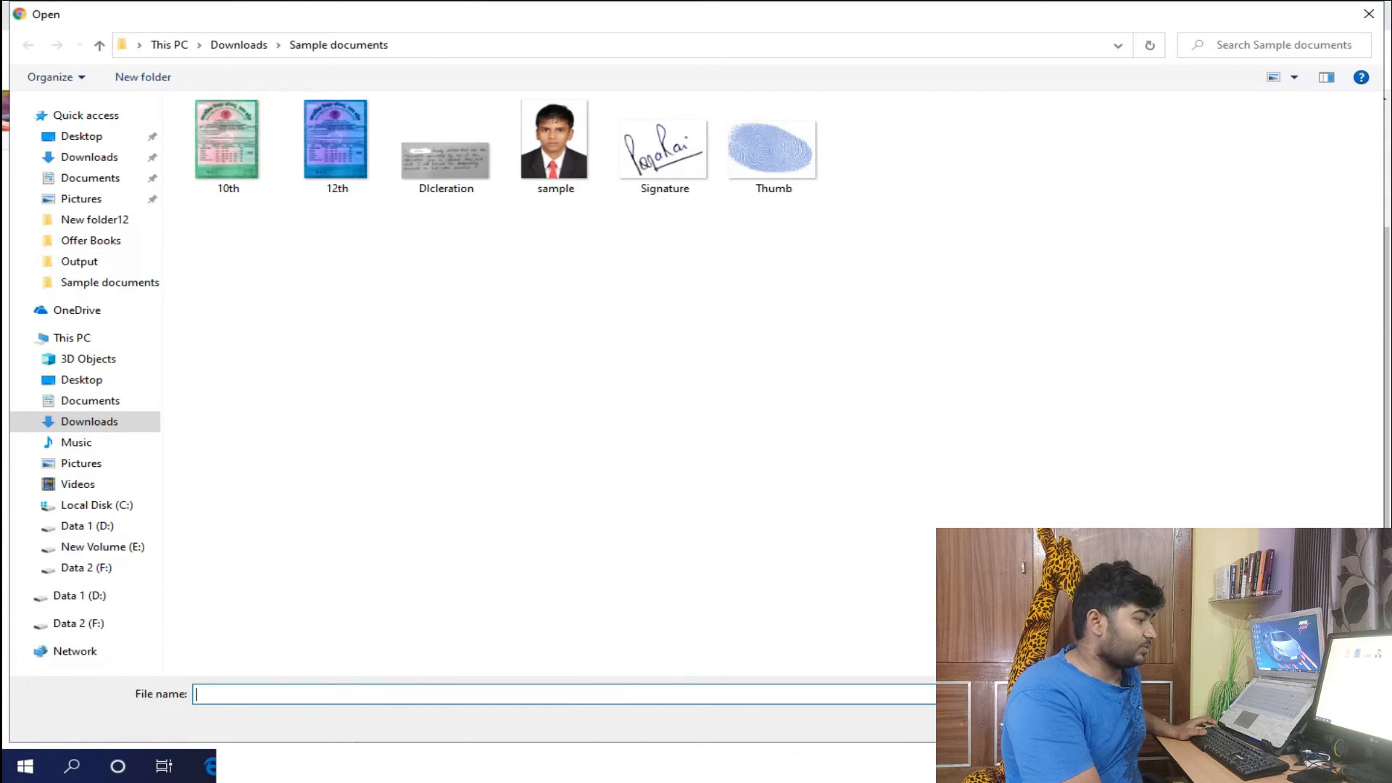
left_click(1001, 771)
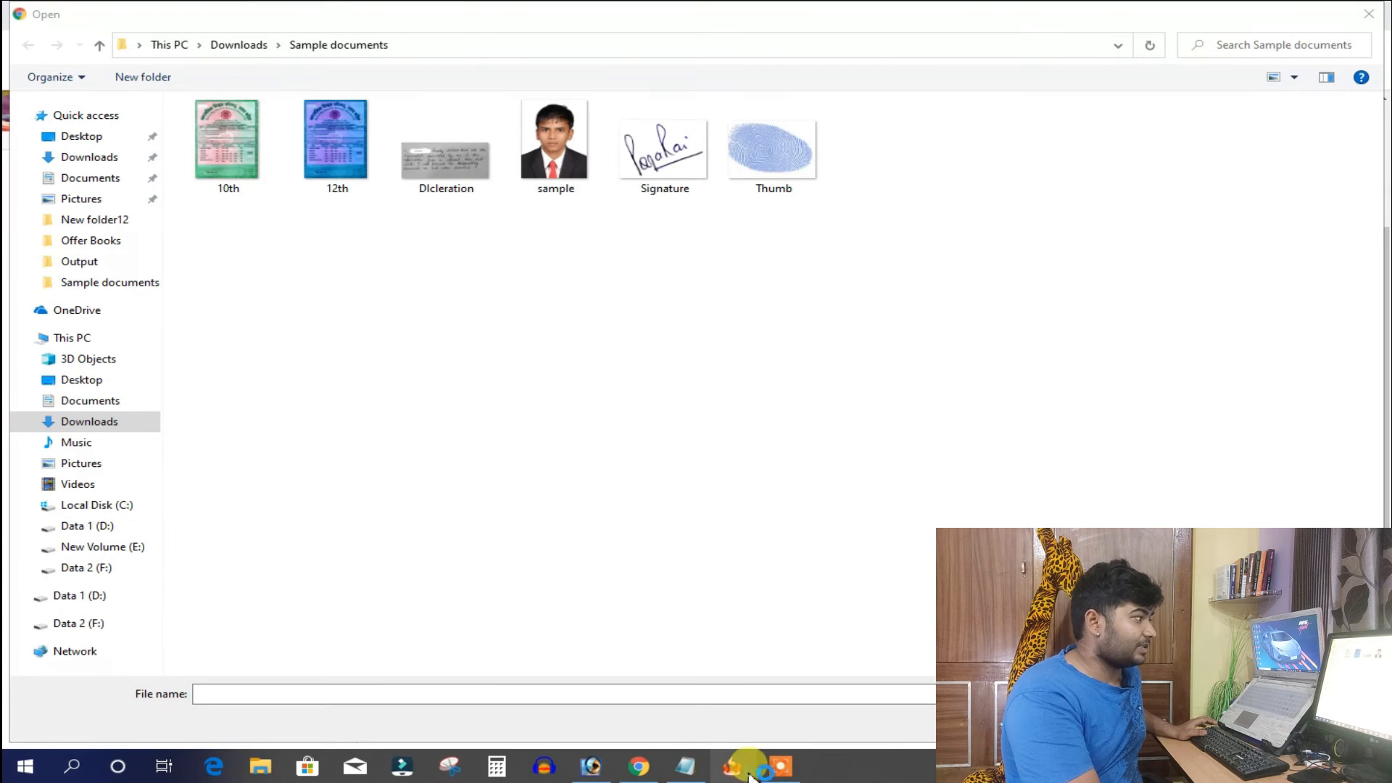
left_click(747, 769)
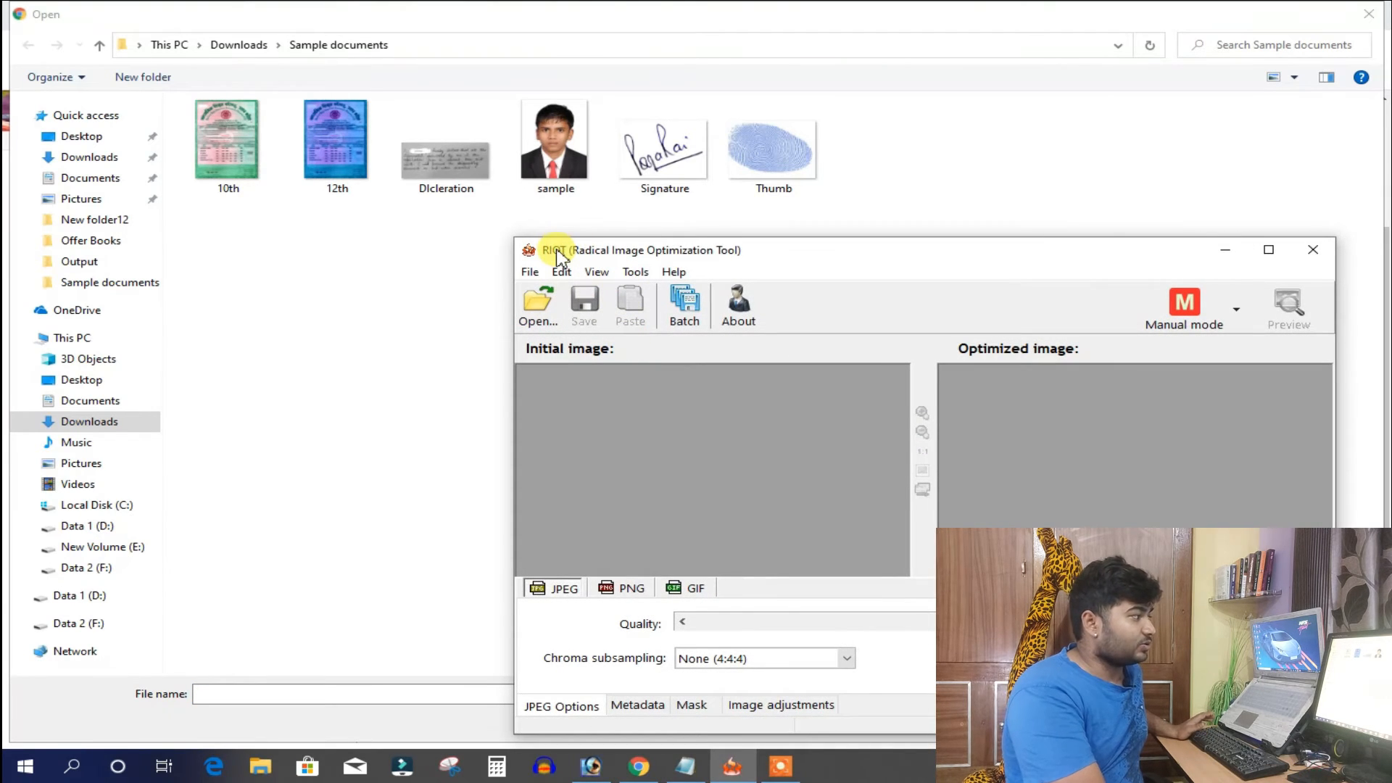
Compress the sample photo in RIOT to about 10 KiB and save it
left_click_drag(553, 145, 767, 395)
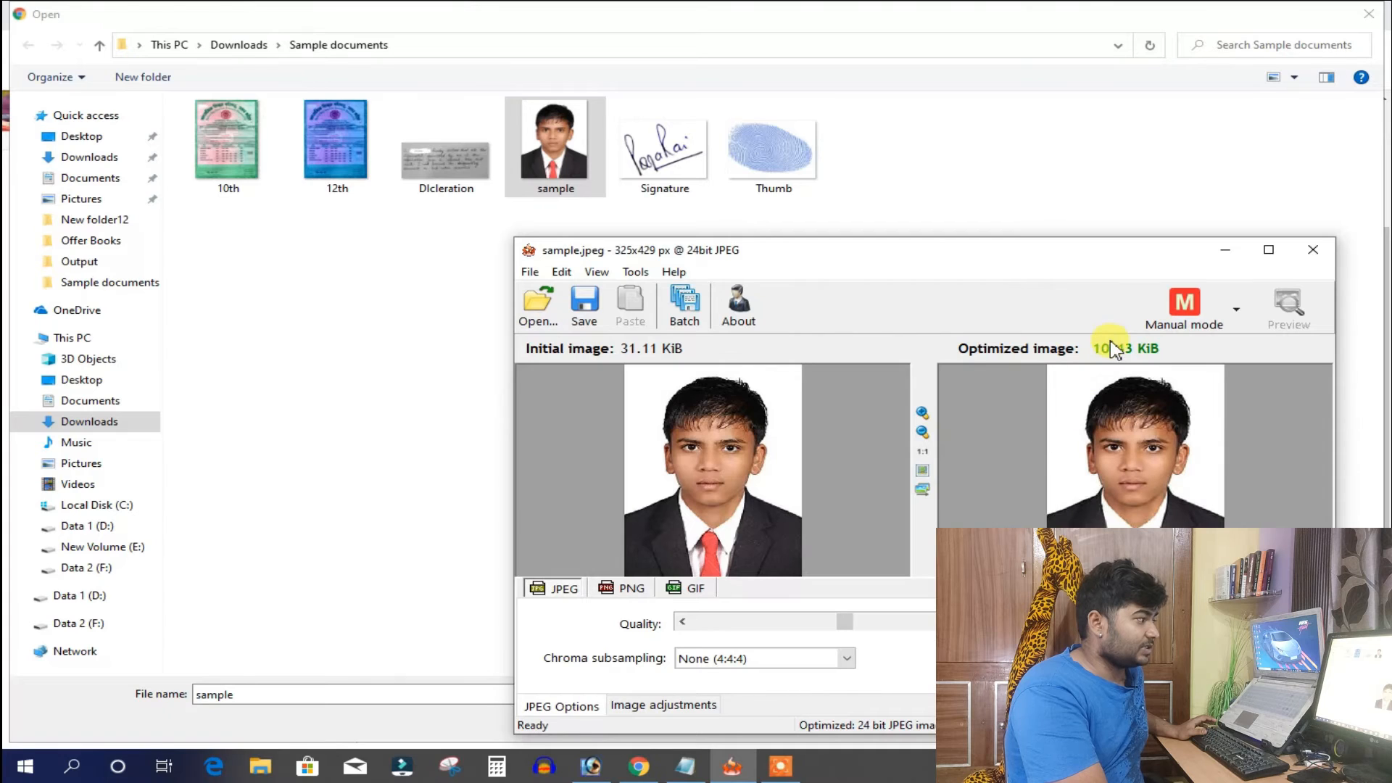
left_click(584, 300)
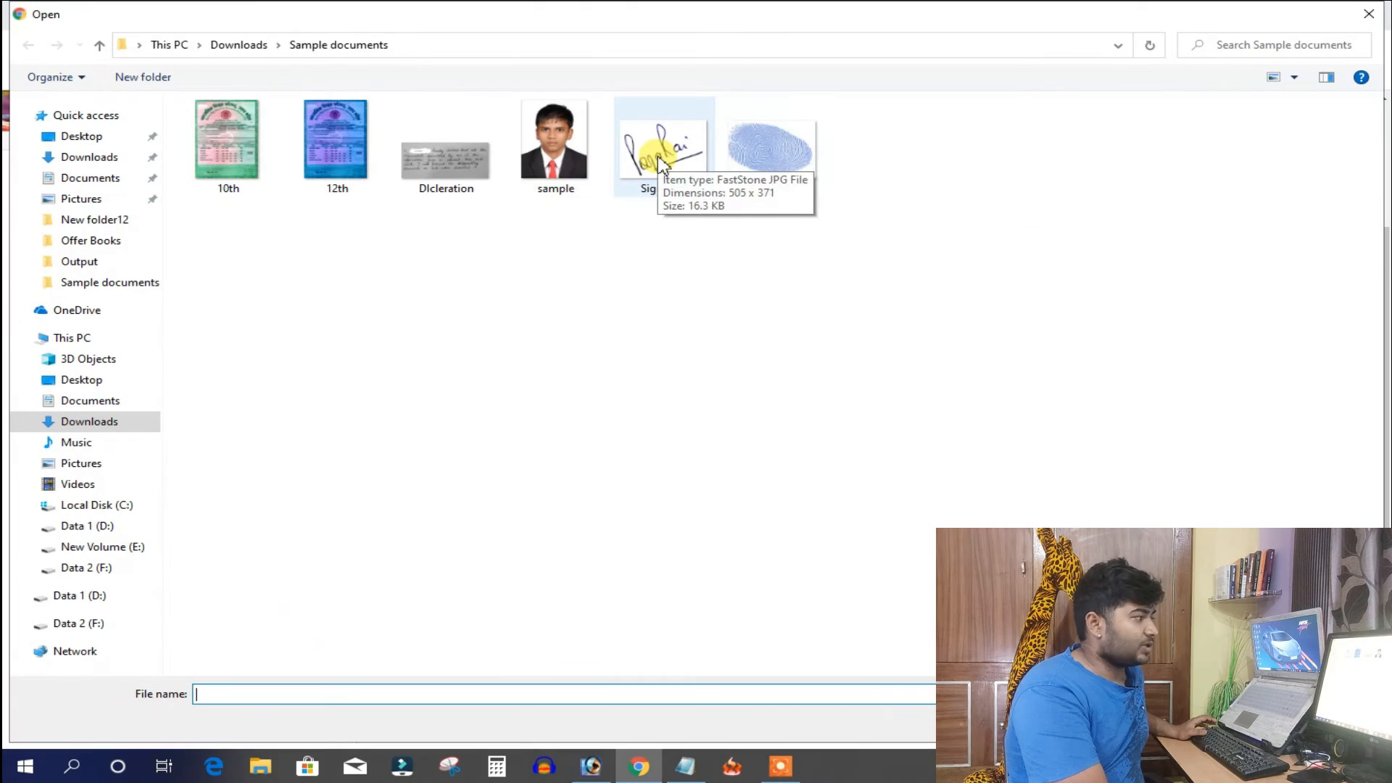
left_click(733, 766)
Compress Signature.jpg to 8.58 KiB, overwrite the original, and pick it for upload
left_click_drag(698, 253, 714, 249)
left_click_drag(664, 148, 795, 481)
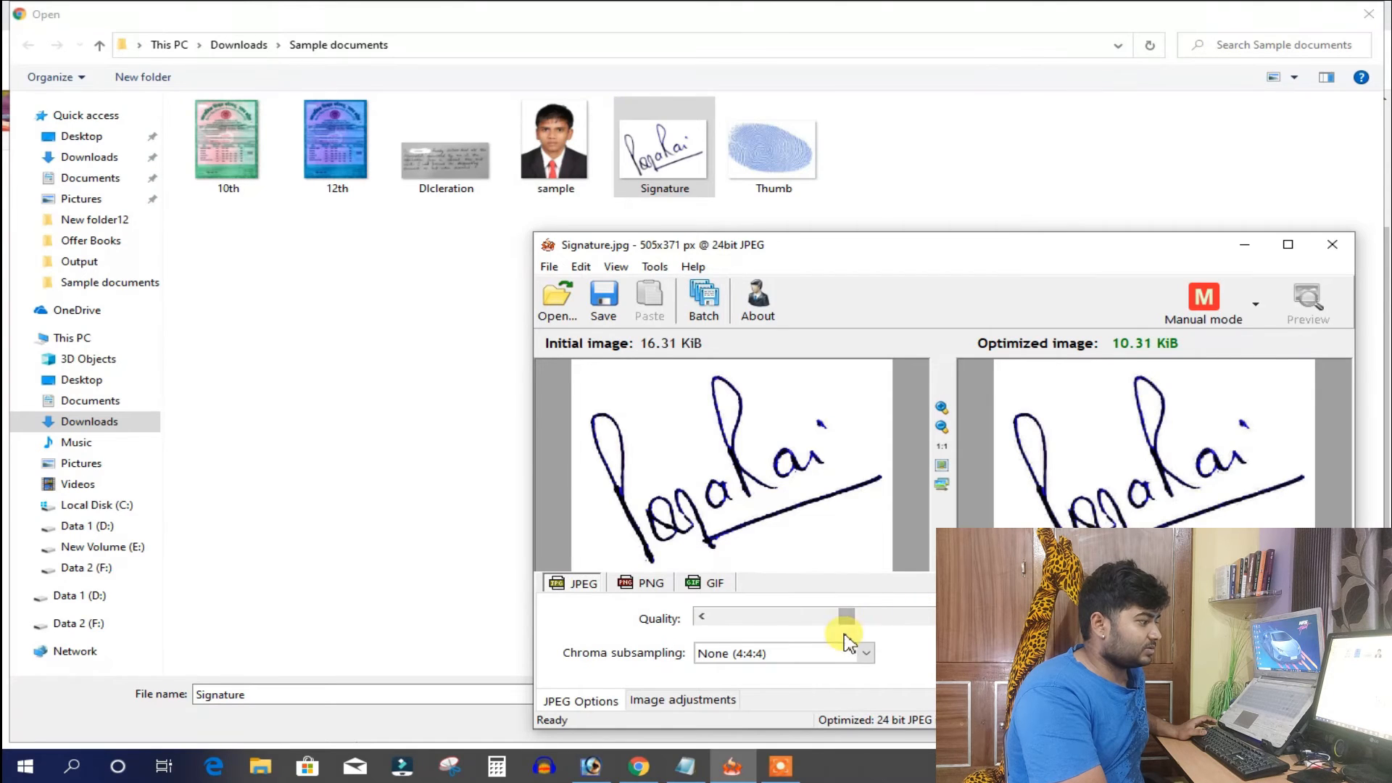
left_click_drag(824, 627, 816, 629)
left_click(609, 299)
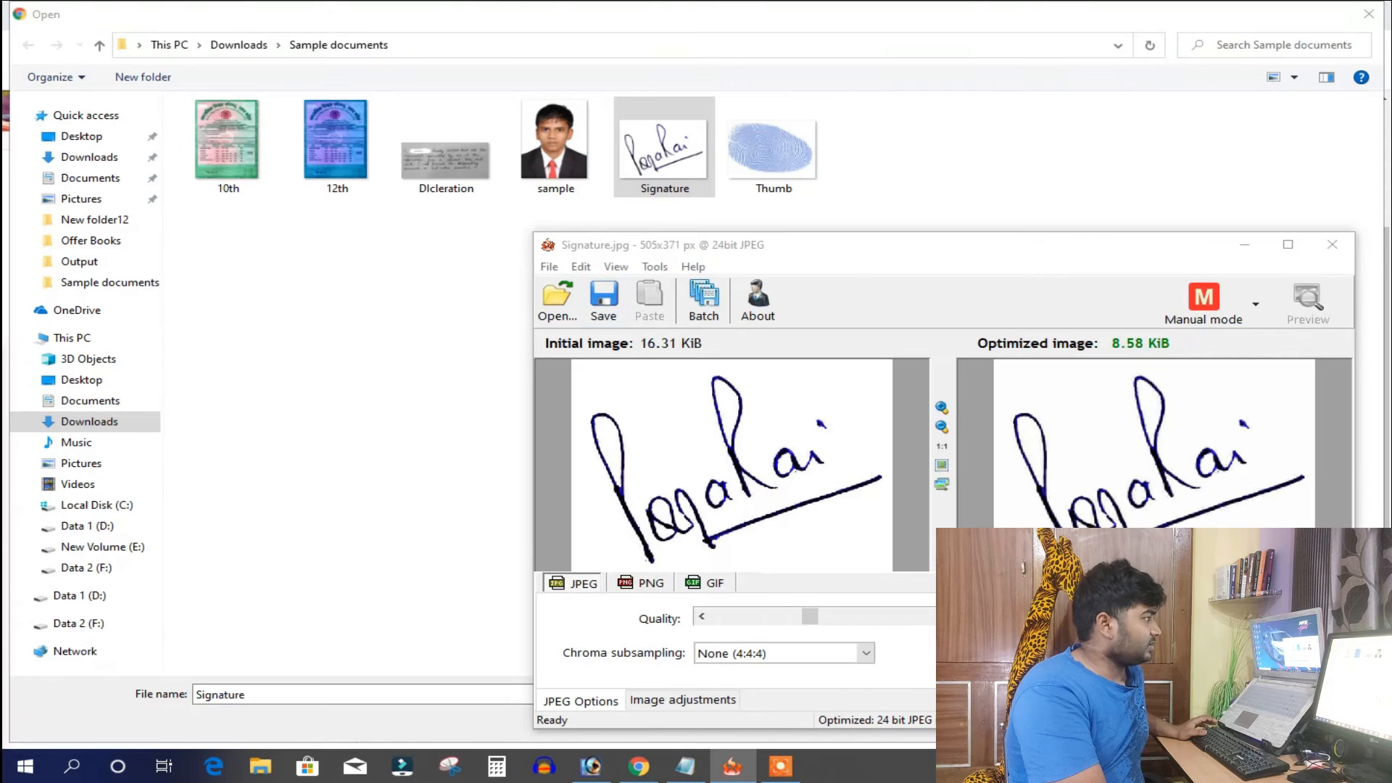
left_click_drag(776, 268, 758, 208)
left_click(810, 584)
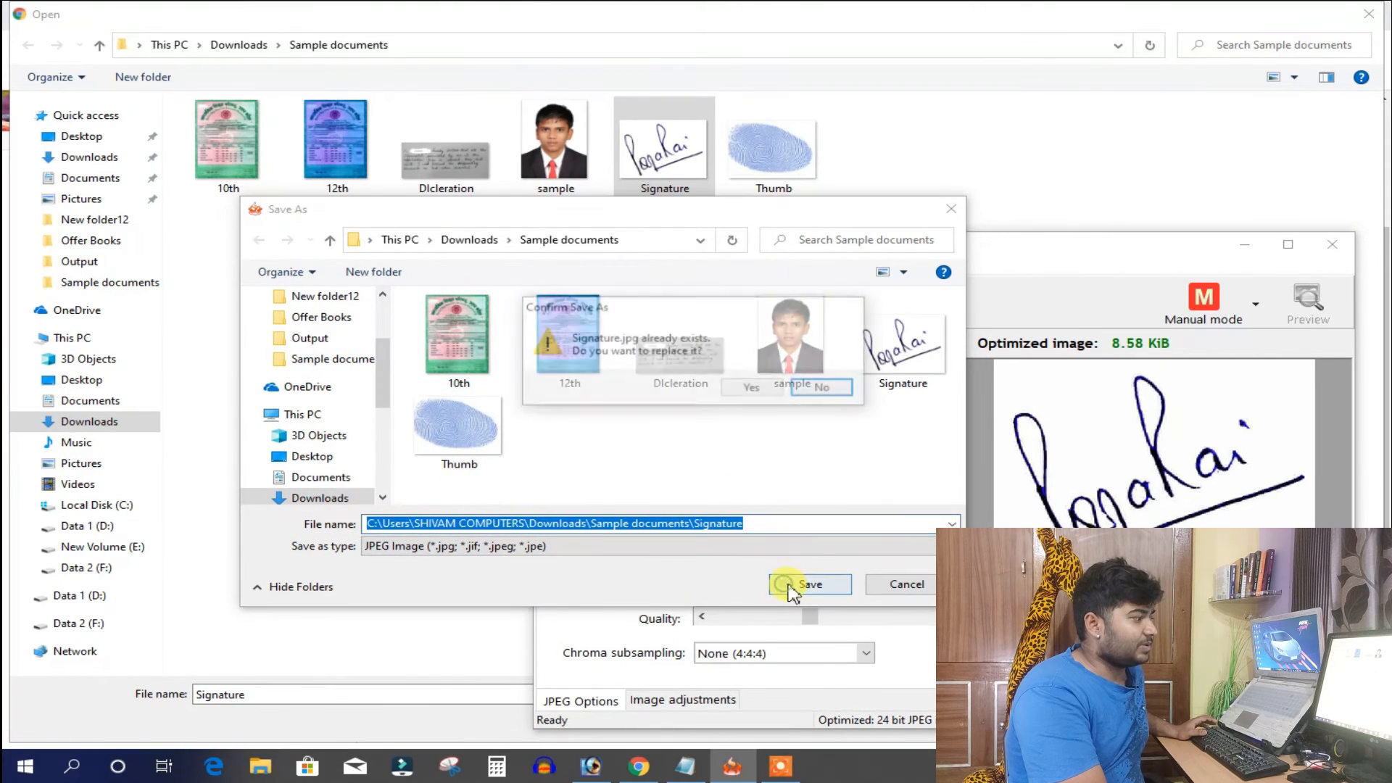
left_click(746, 390)
double_click(665, 145)
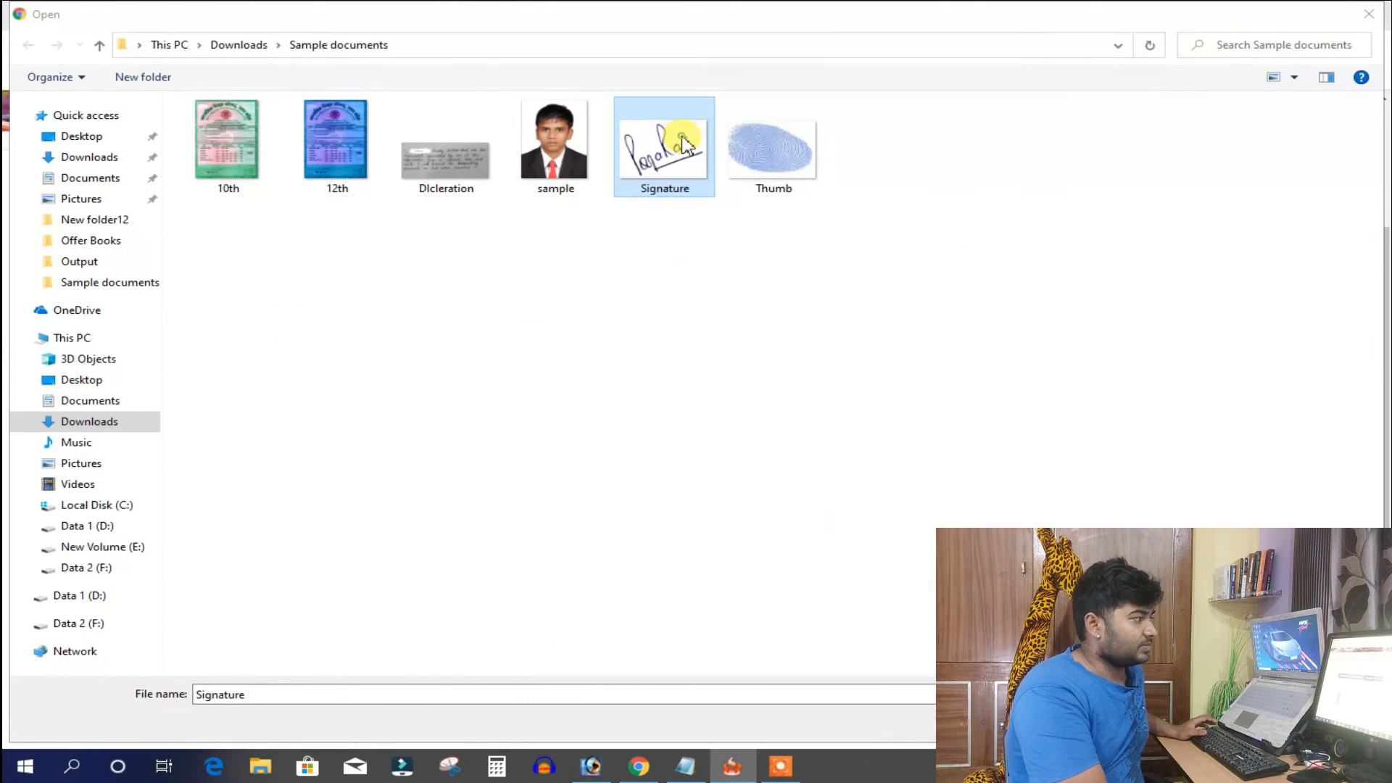
Enter captcha 9f9090, save the uploaded photo and signature, and dismiss the confirmation
scroll(728, 276, "down", 3)
double_click(445, 482)
type("9f9090")
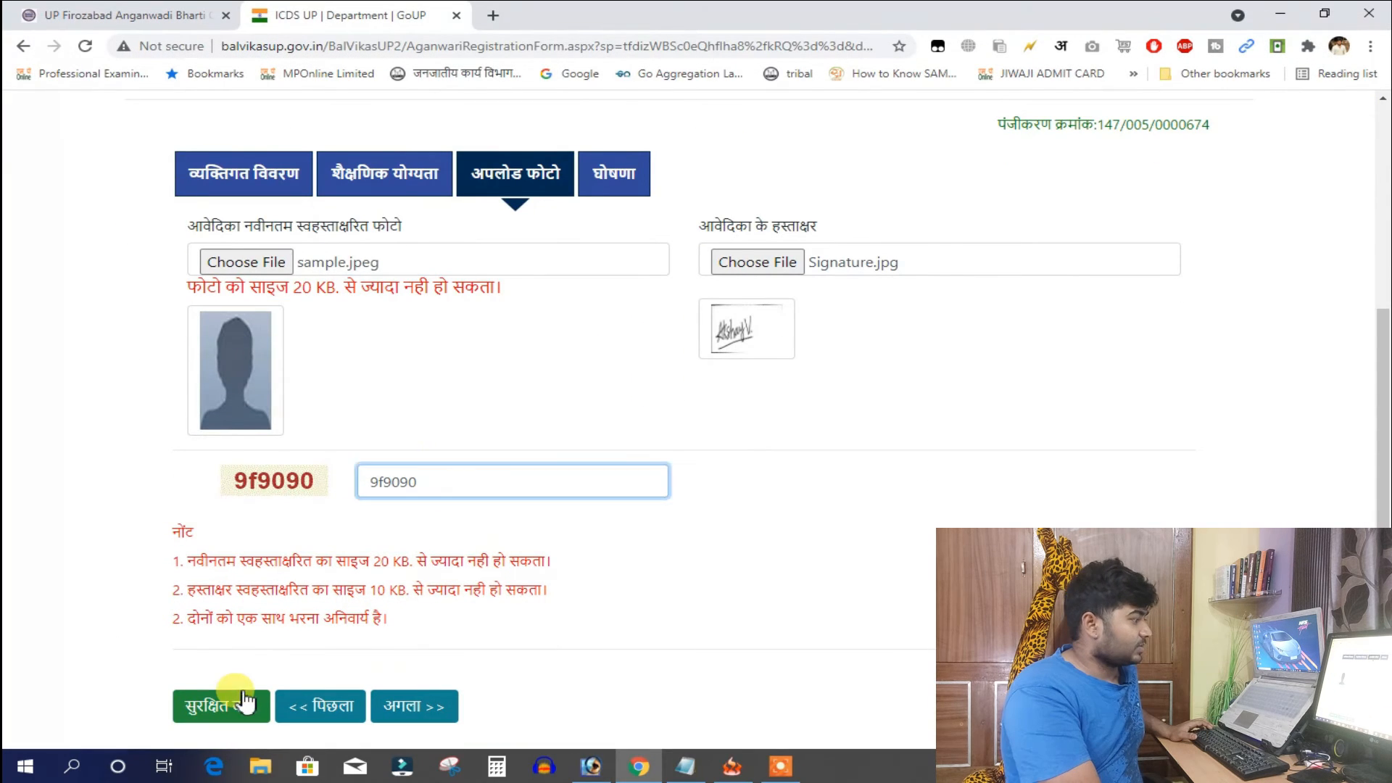
left_click(221, 704)
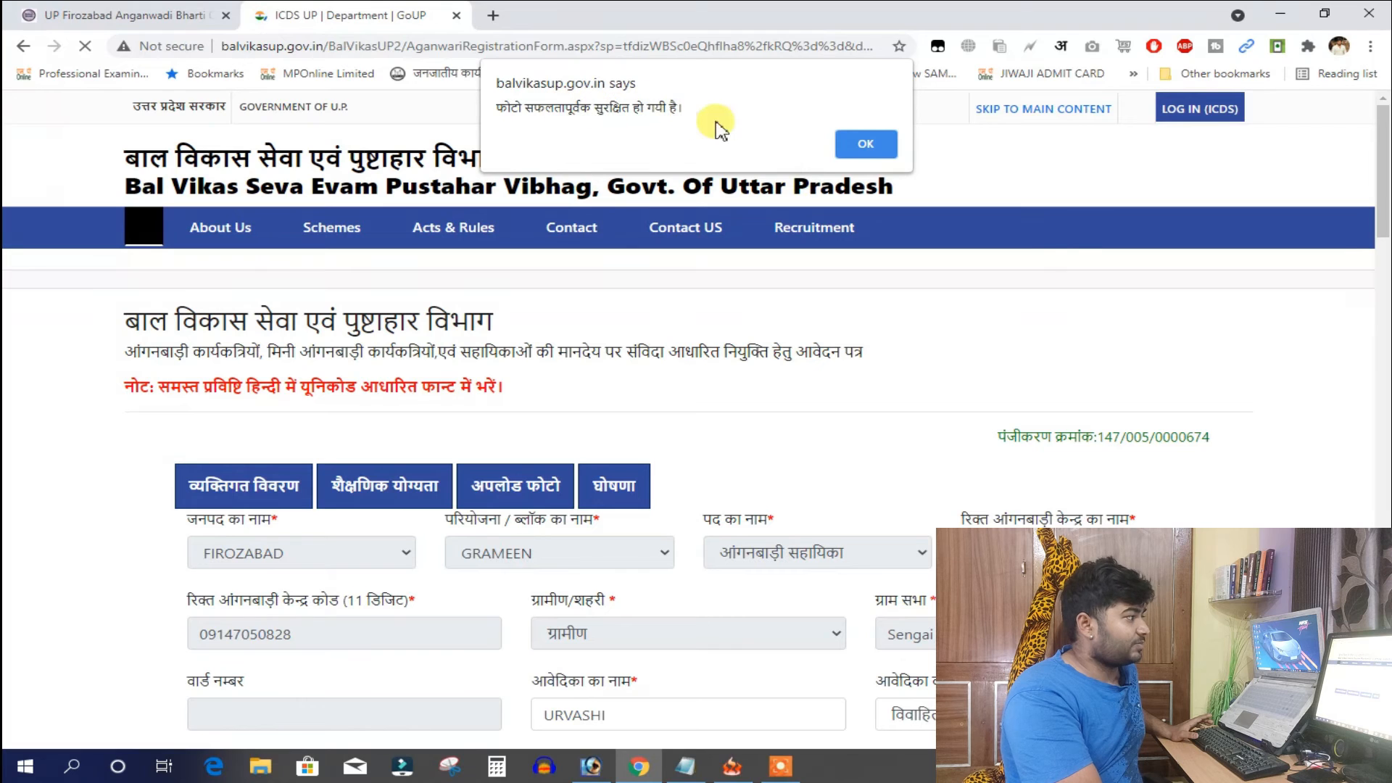
left_click(872, 150)
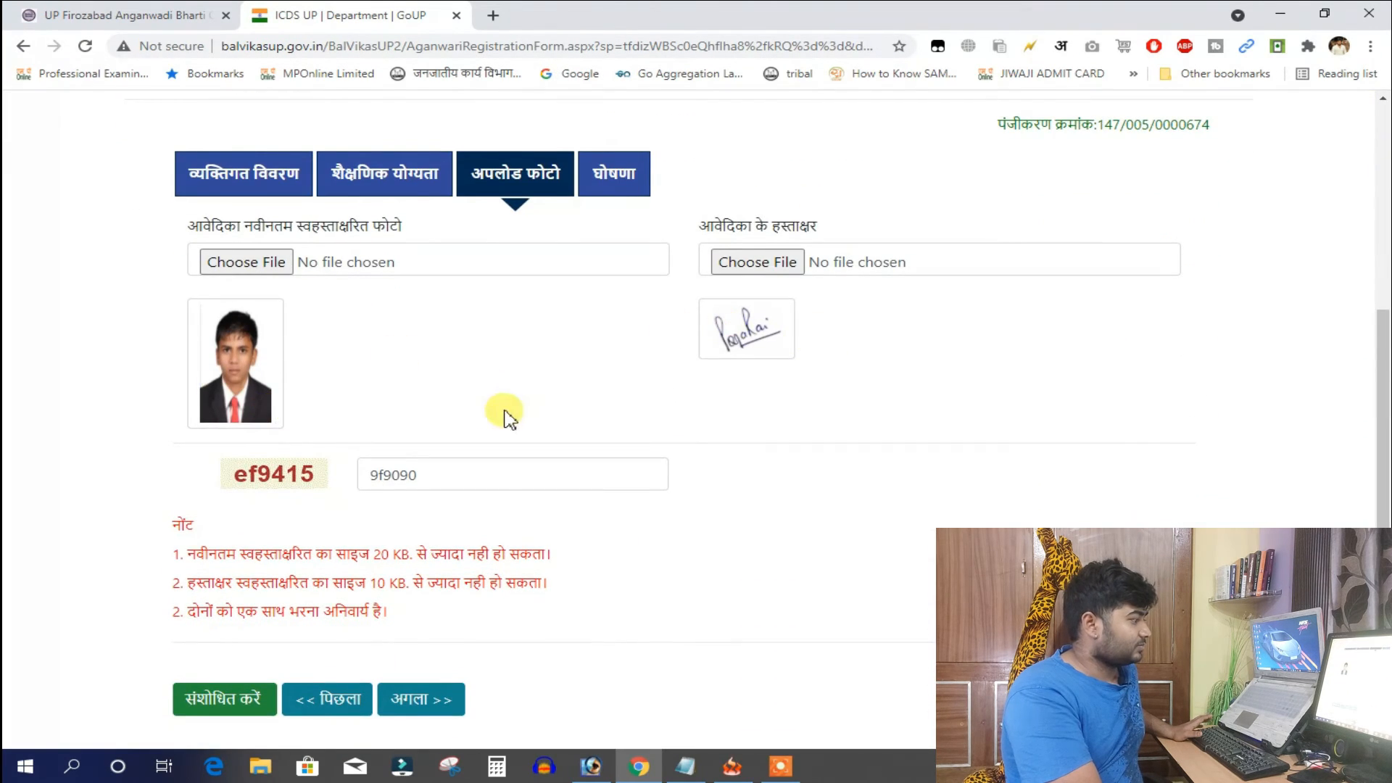
Go to the declaration, tick the agreement, enter captcha 2a1b2c, then retype the new captcha e757
scroll(348, 594, "down", 2)
left_click(419, 611)
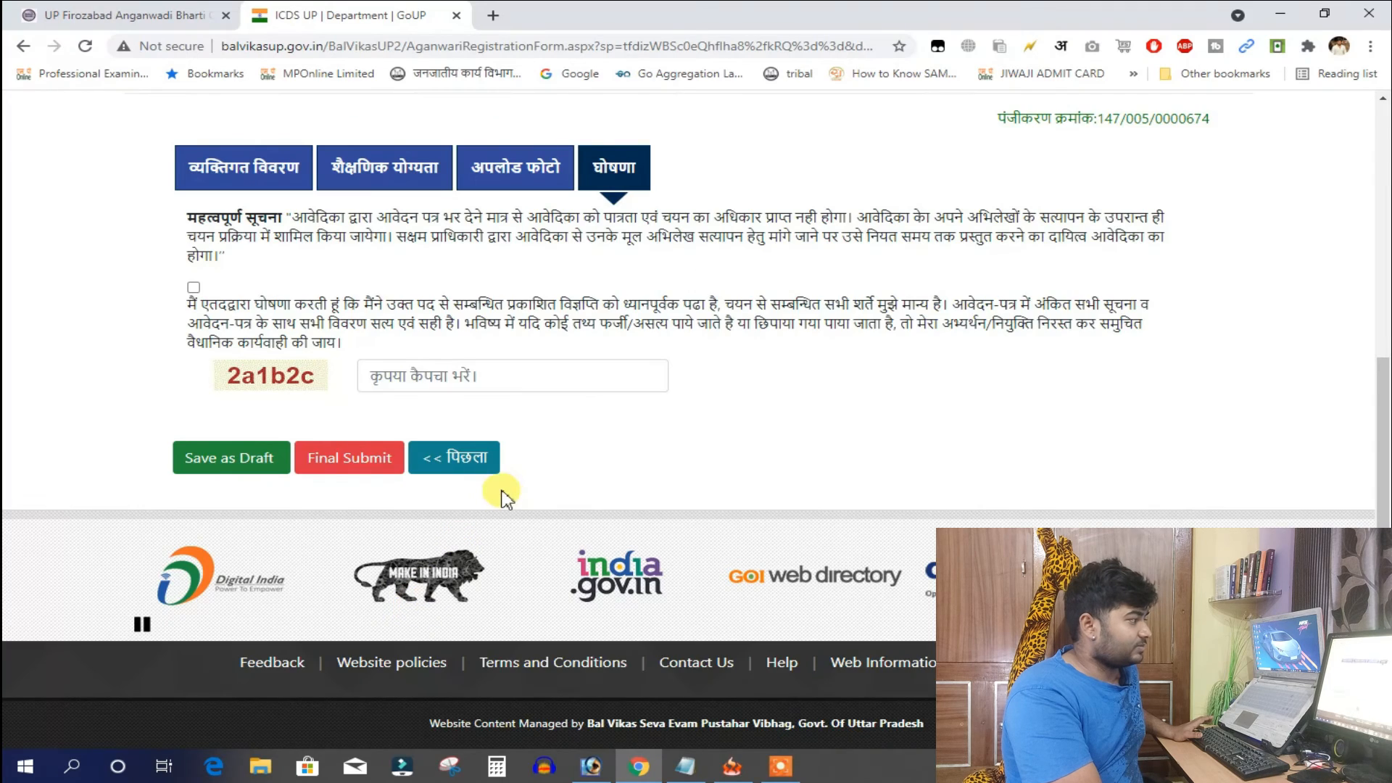
scroll(503, 491, "up", 1)
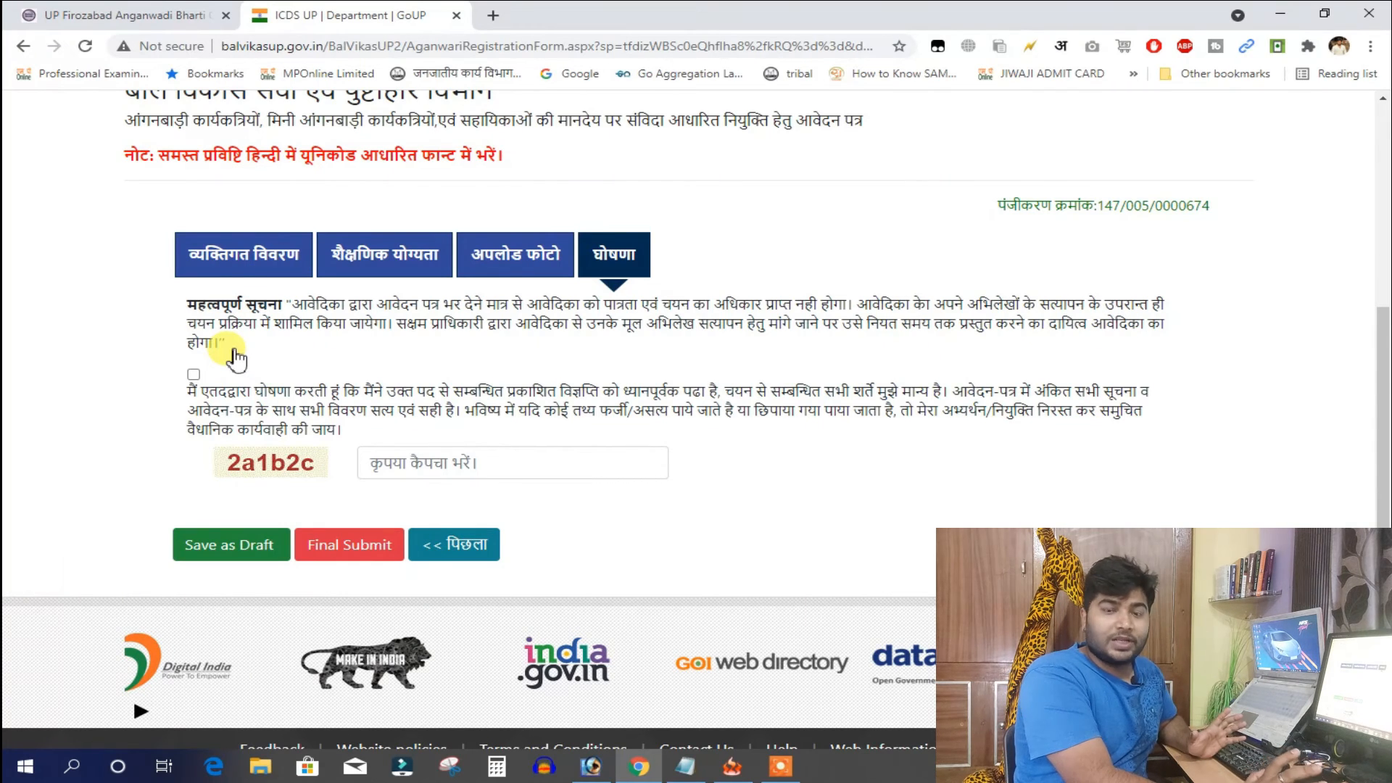
left_click(193, 374)
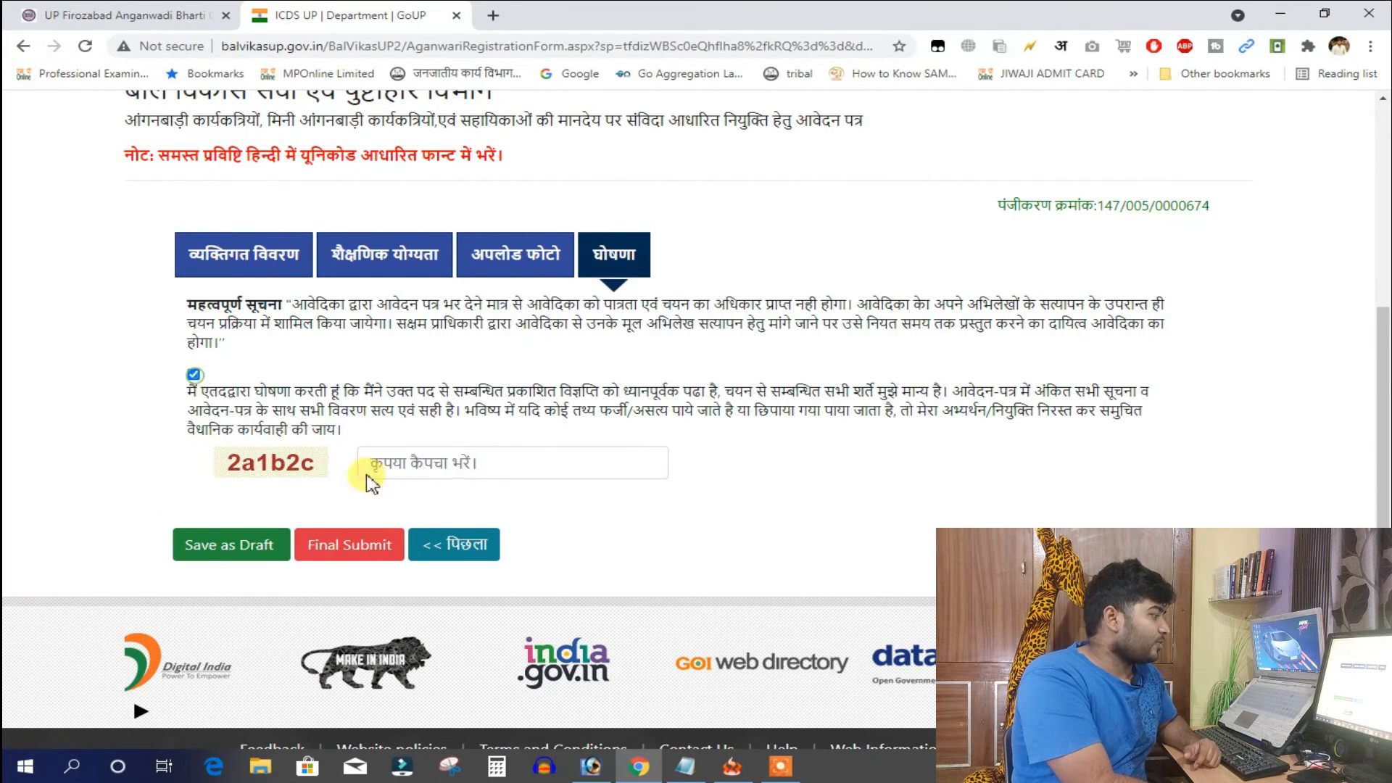
left_click(442, 462)
type("2a1b2c")
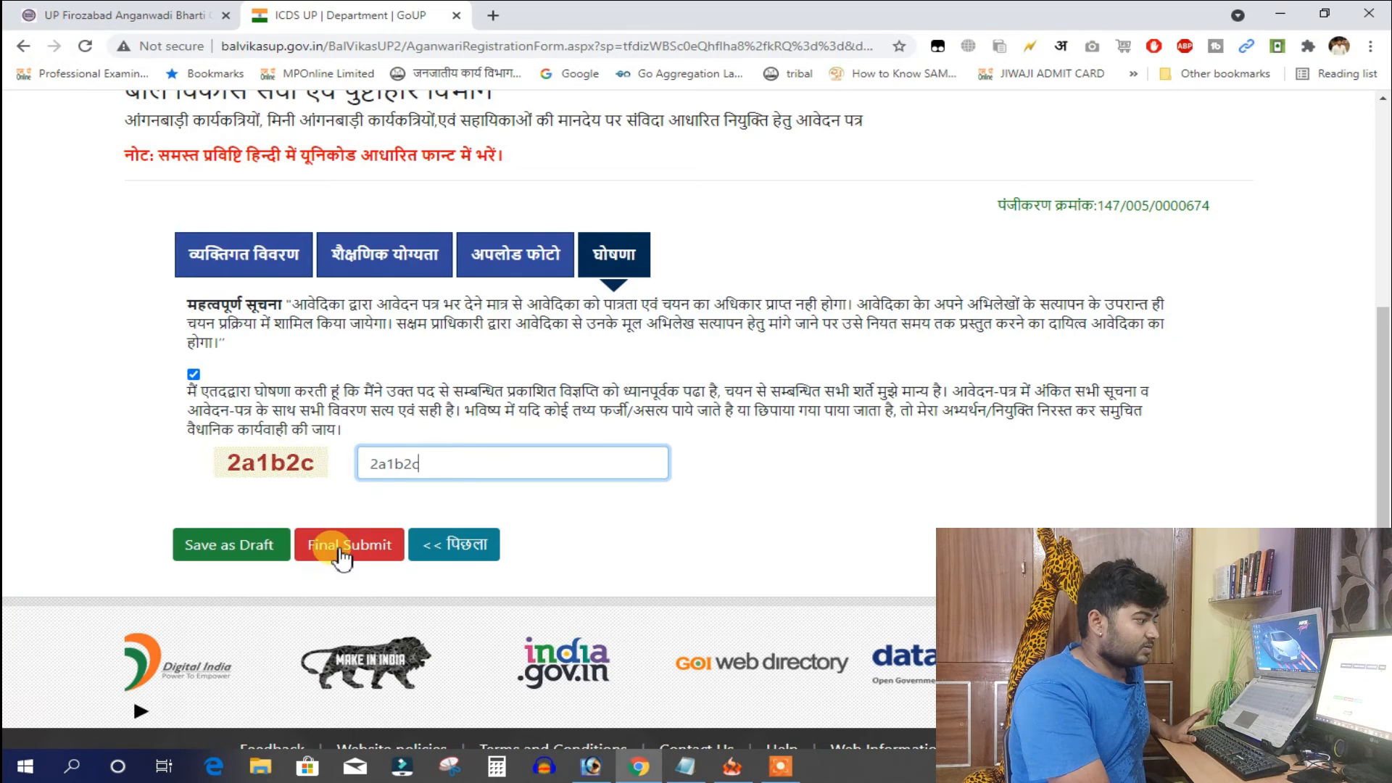
left_click(338, 559)
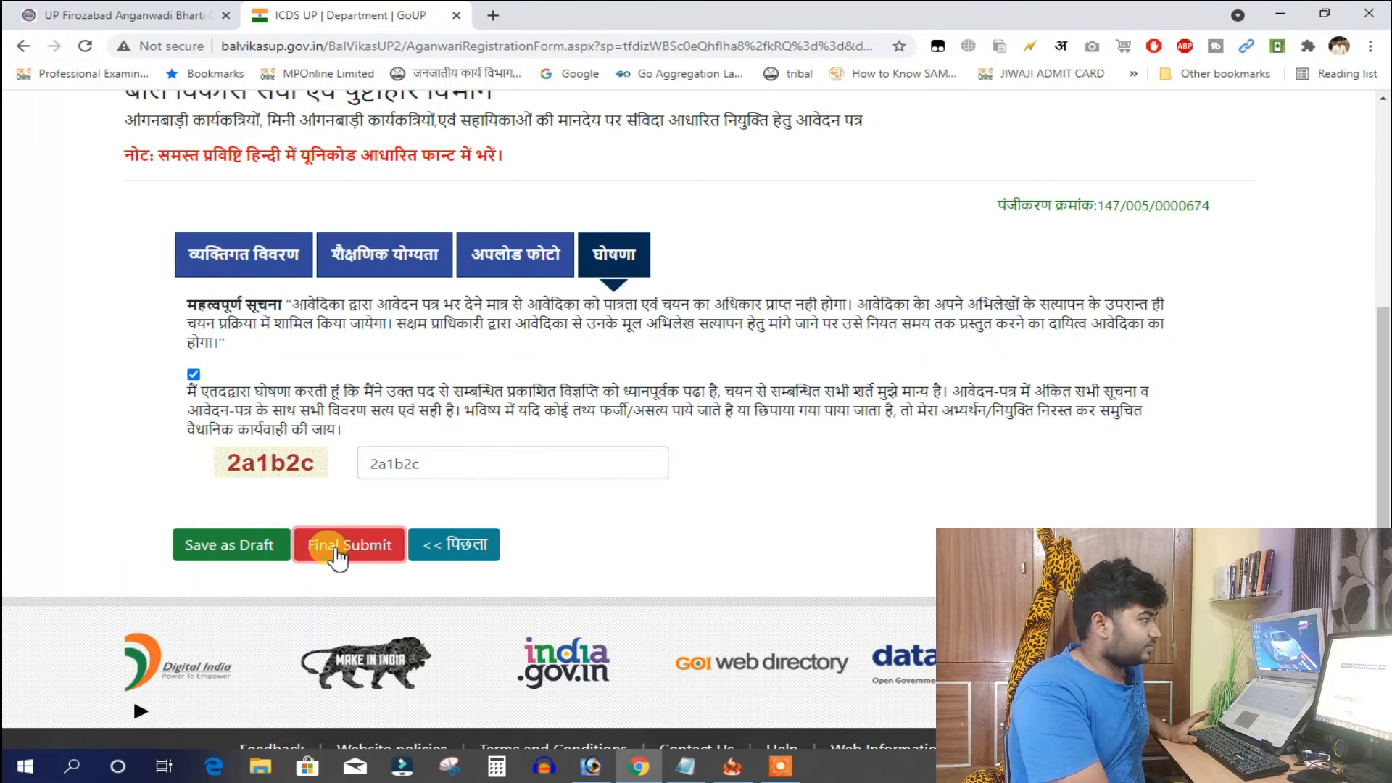
type("e757b3")
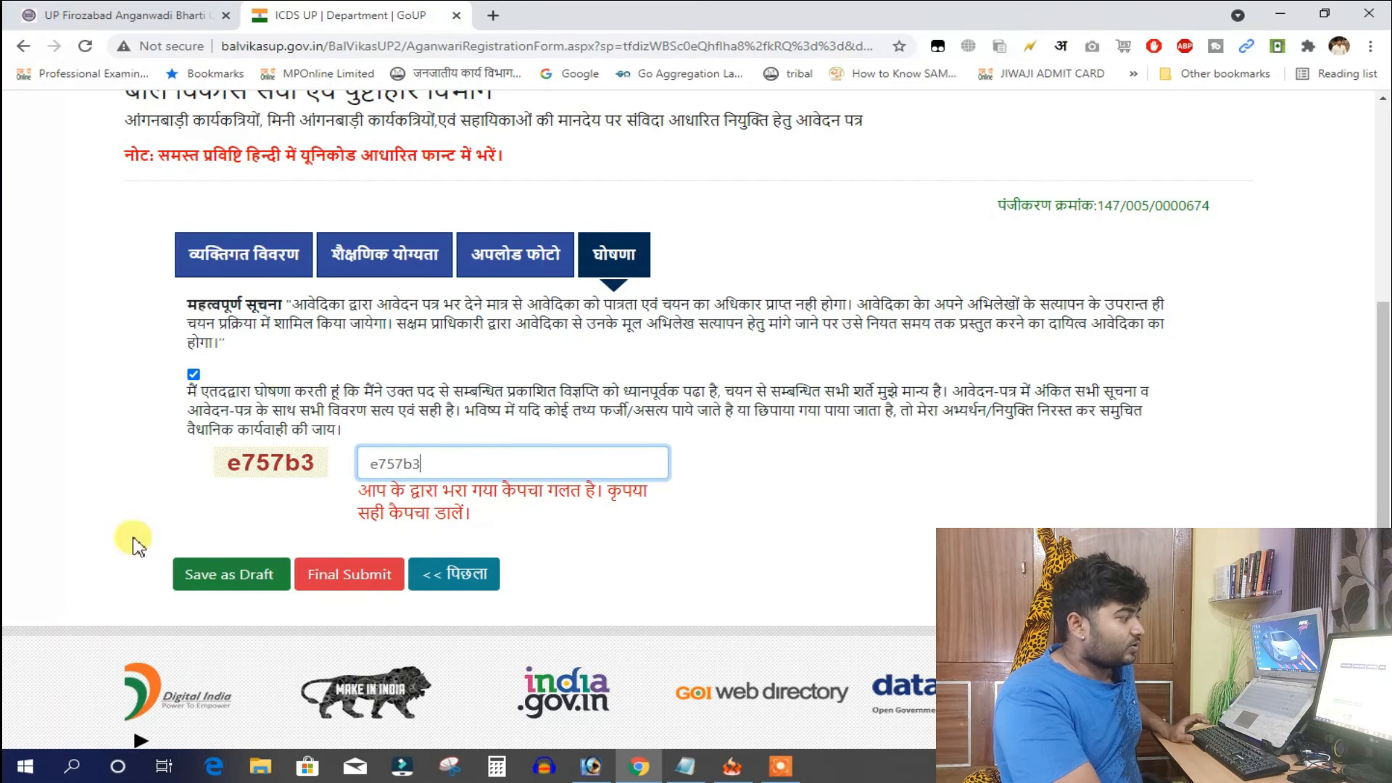
Final-submit the application and review the generated printable form
left_click(378, 580)
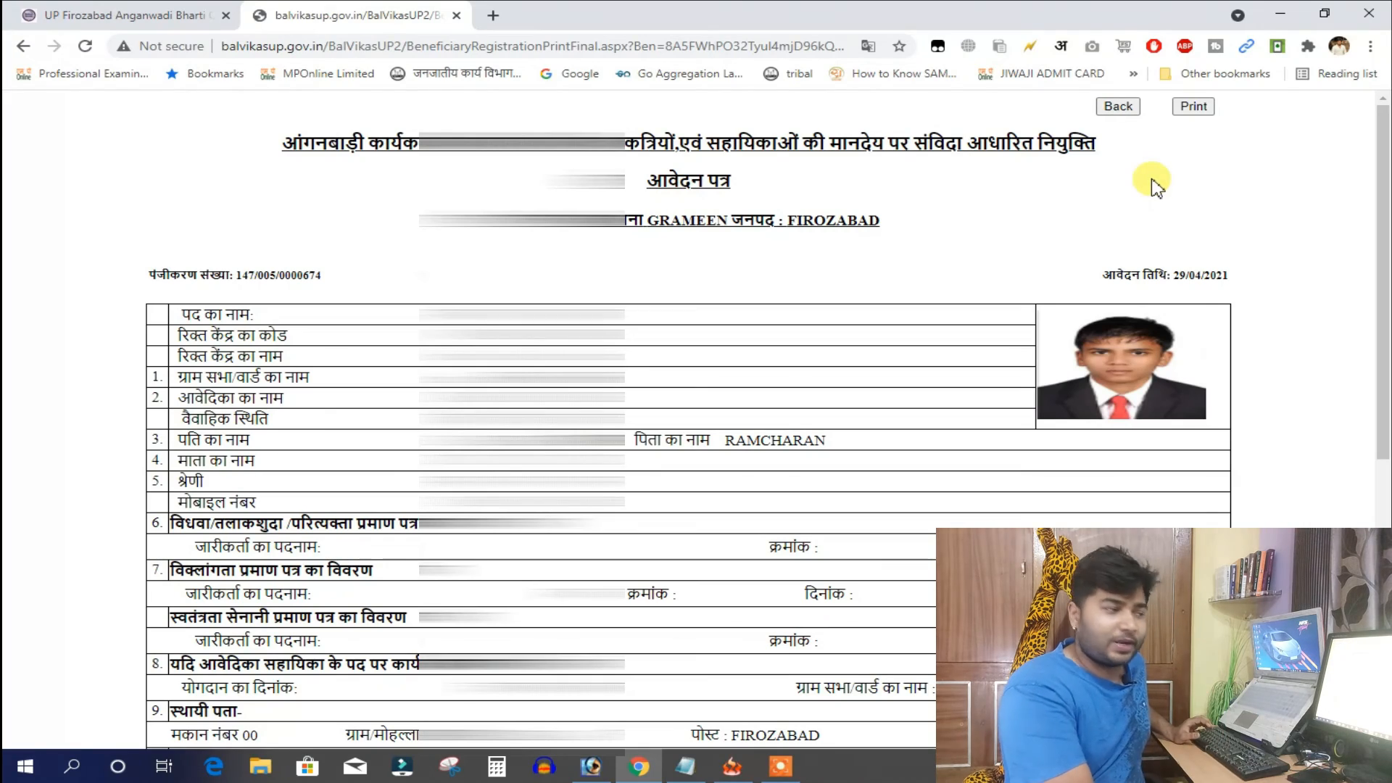
scroll(1236, 190, "down", 5)
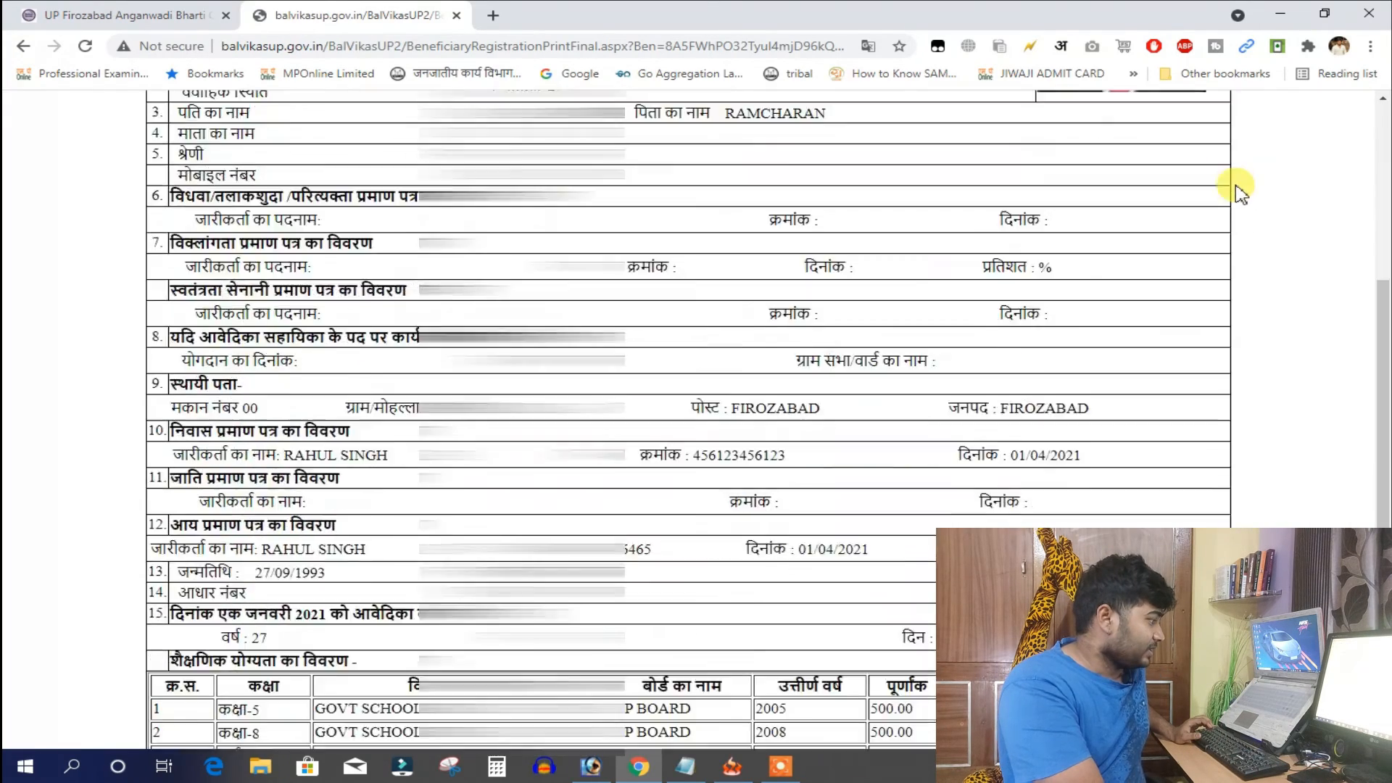
scroll(1236, 199, "down", 3)
scroll(1127, 245, "up", 8)
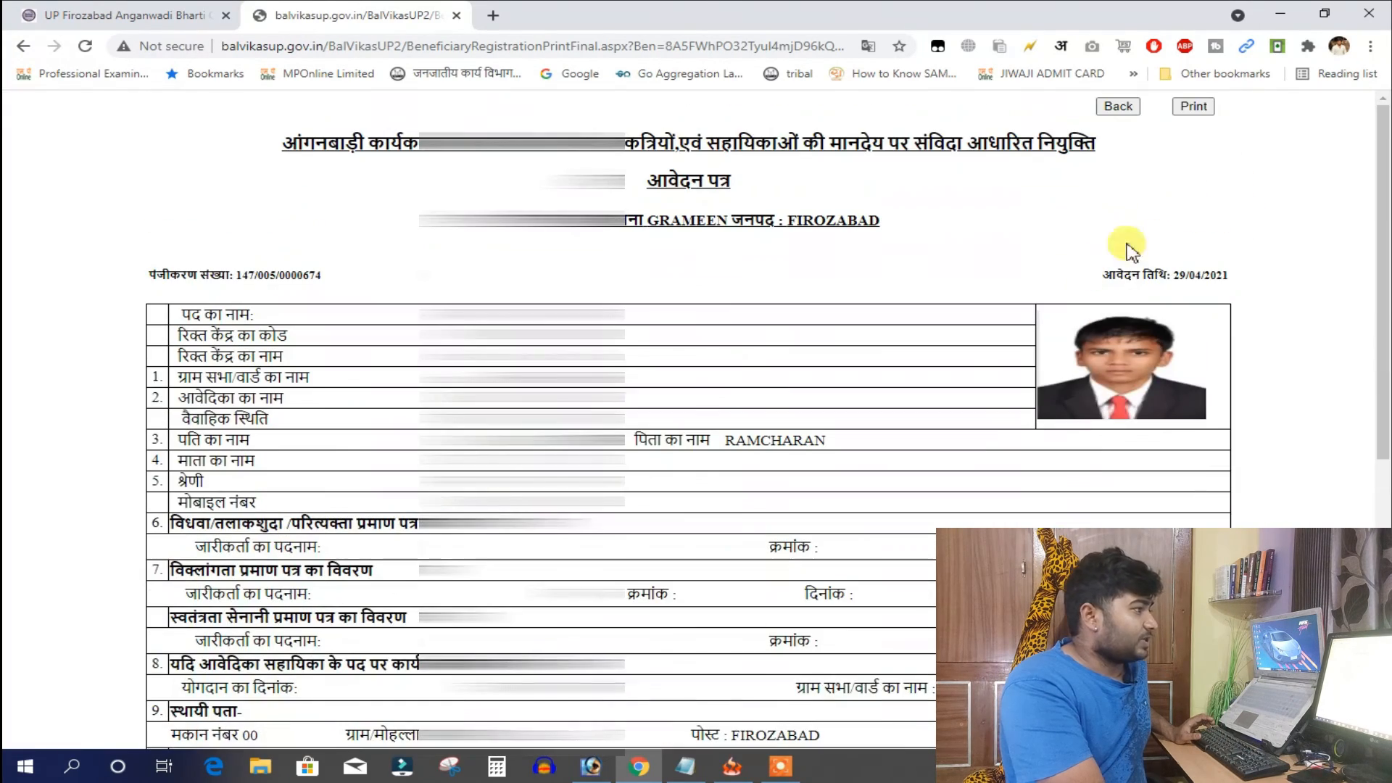
Save the printable application form as a PDF in Downloads
left_click(1207, 114)
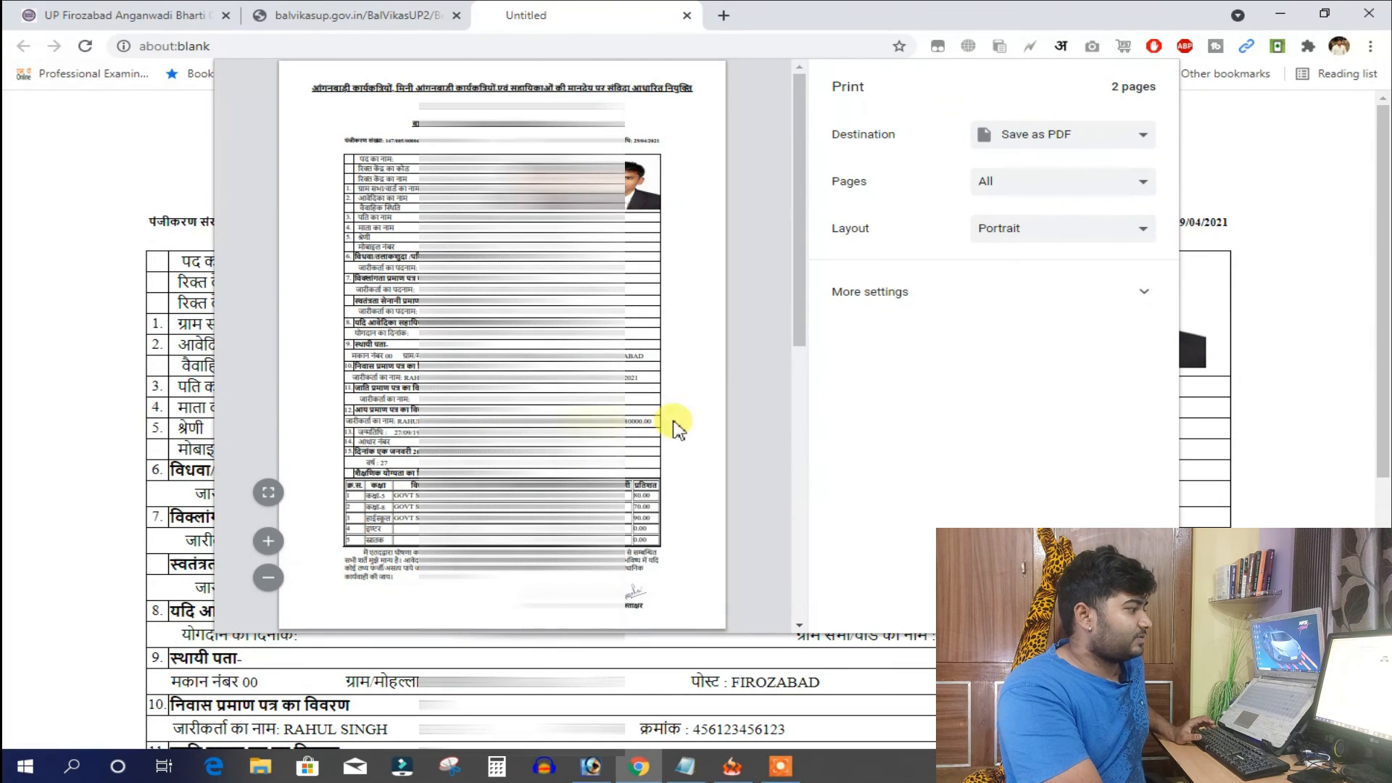
left_click(1043, 606)
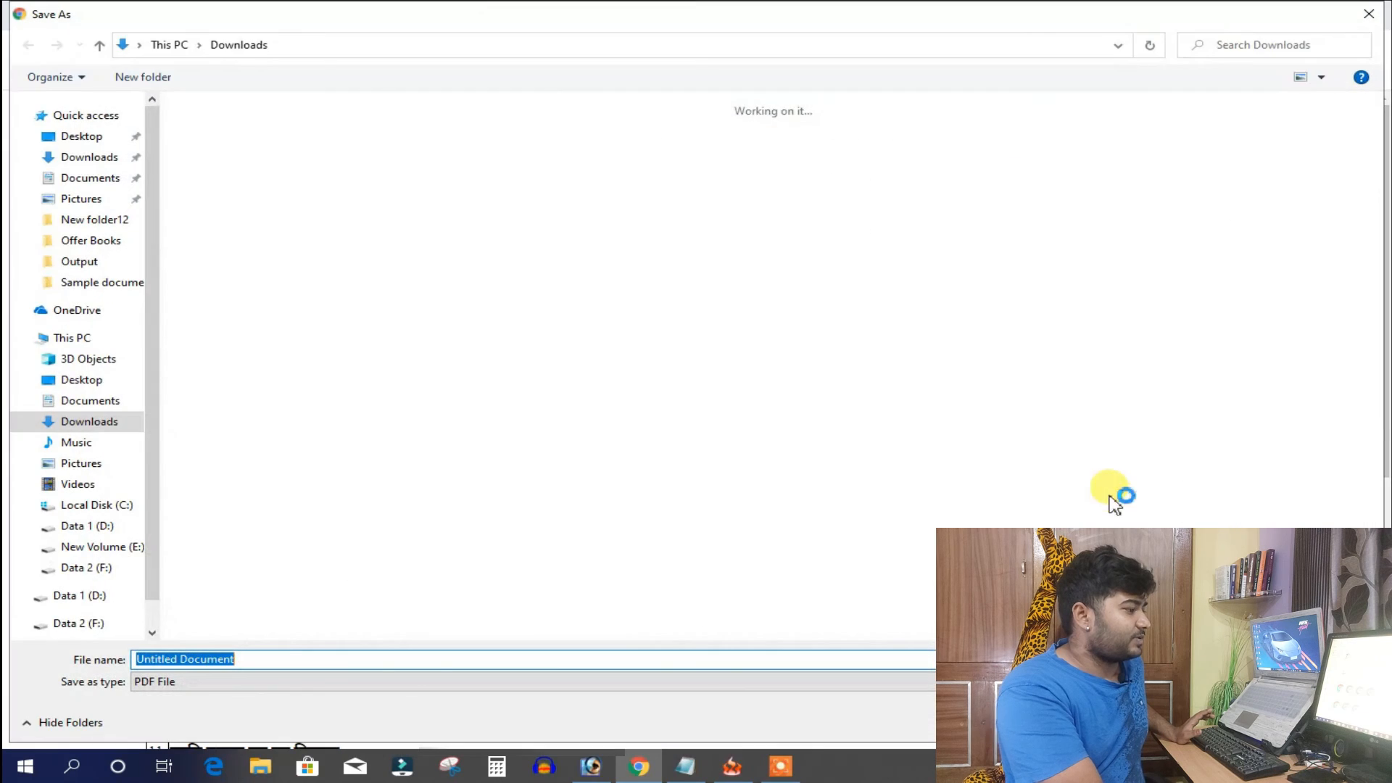
left_click(1229, 723)
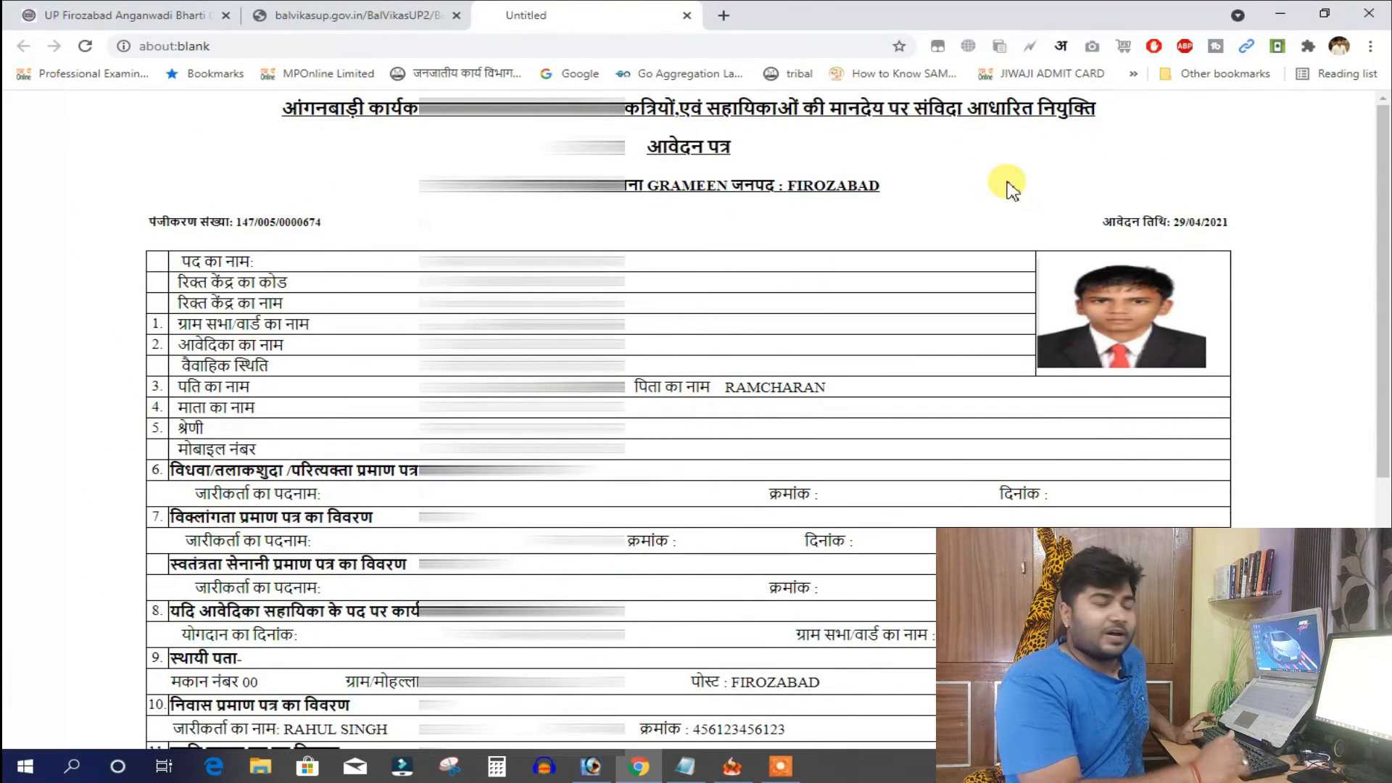